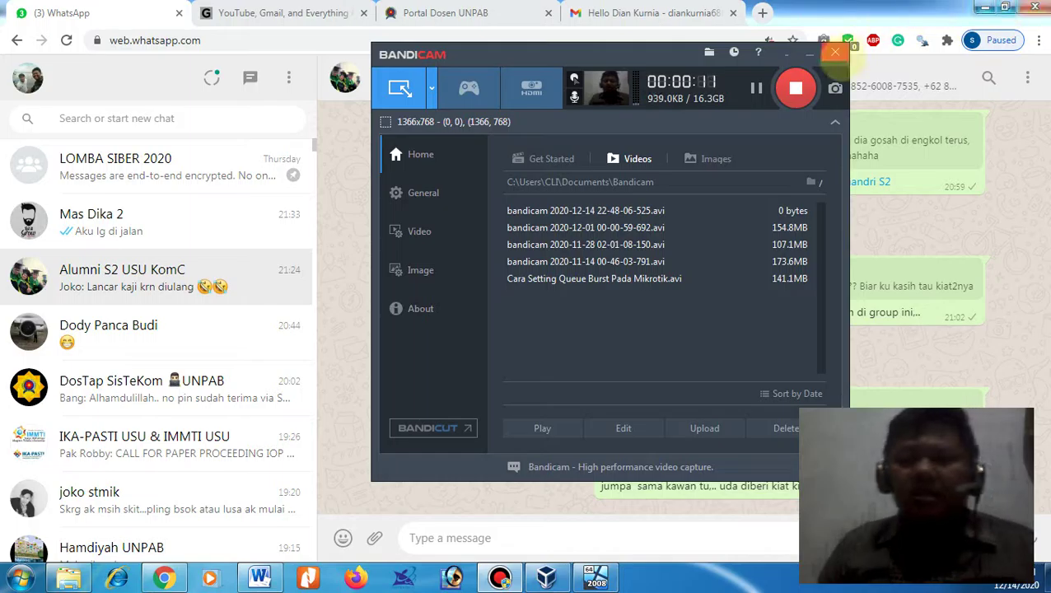
# - Minimize the Bandicam recorder and open the Windows Start menu
pyautogui.click(809, 52)
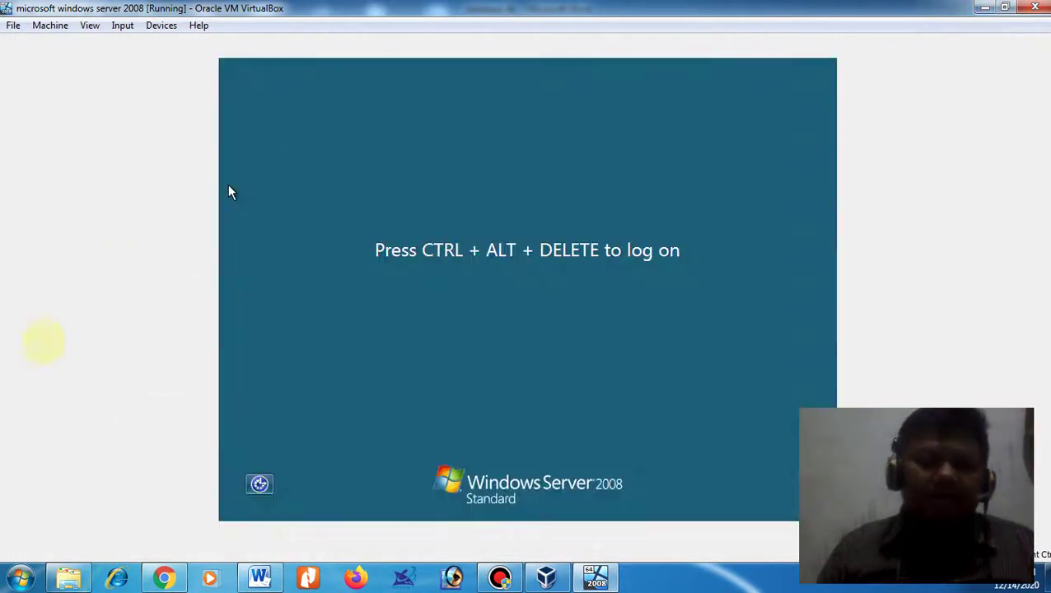
pyautogui.click(21, 577)
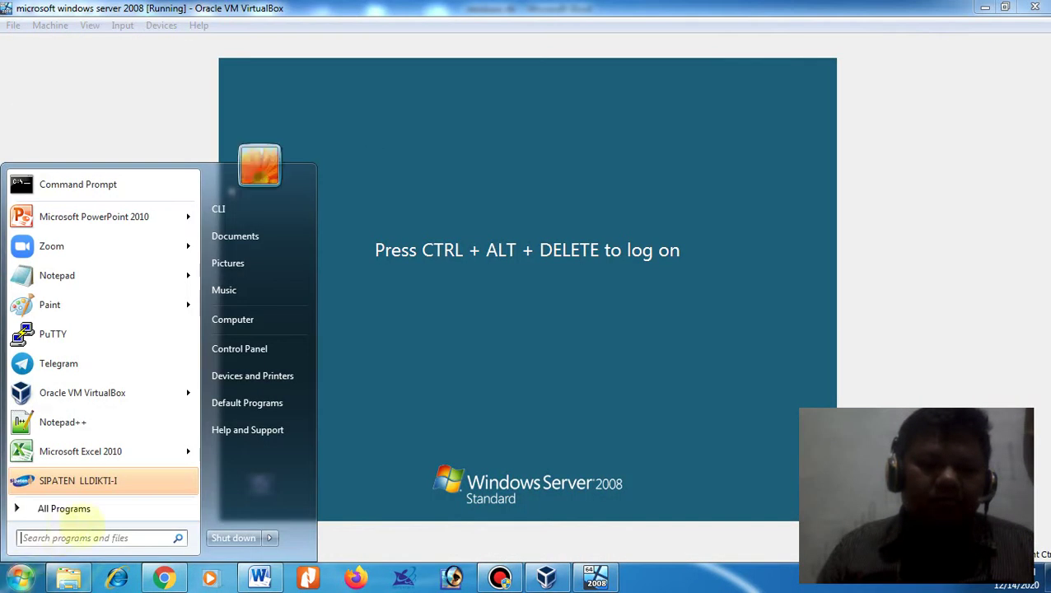
# - Launch Notepad by searching 'not' in the Start menu
pyautogui.click(81, 536)
pyautogui.write('notepad')
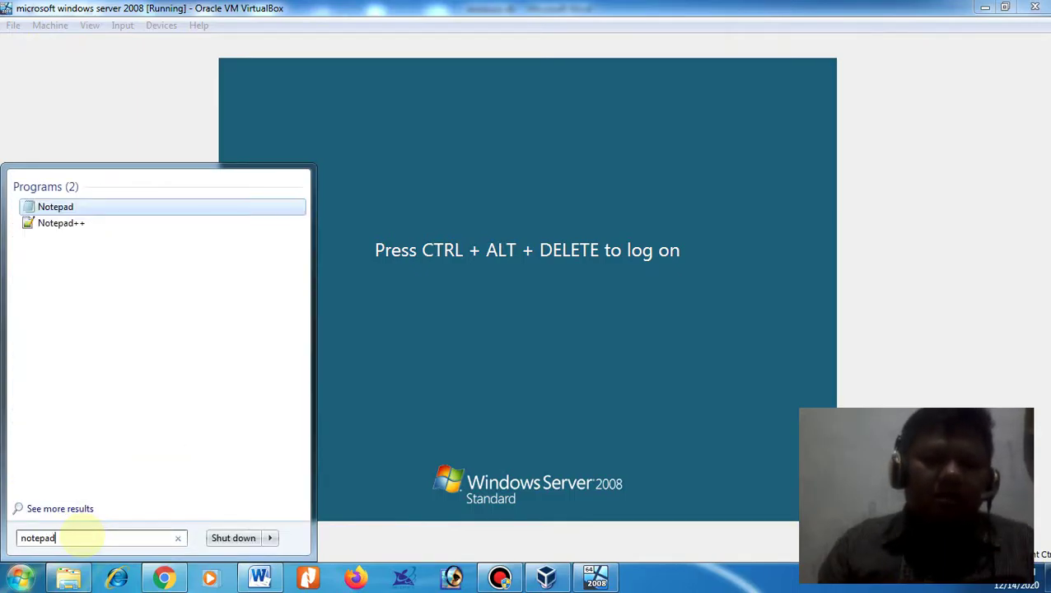
pyautogui.press('Return')
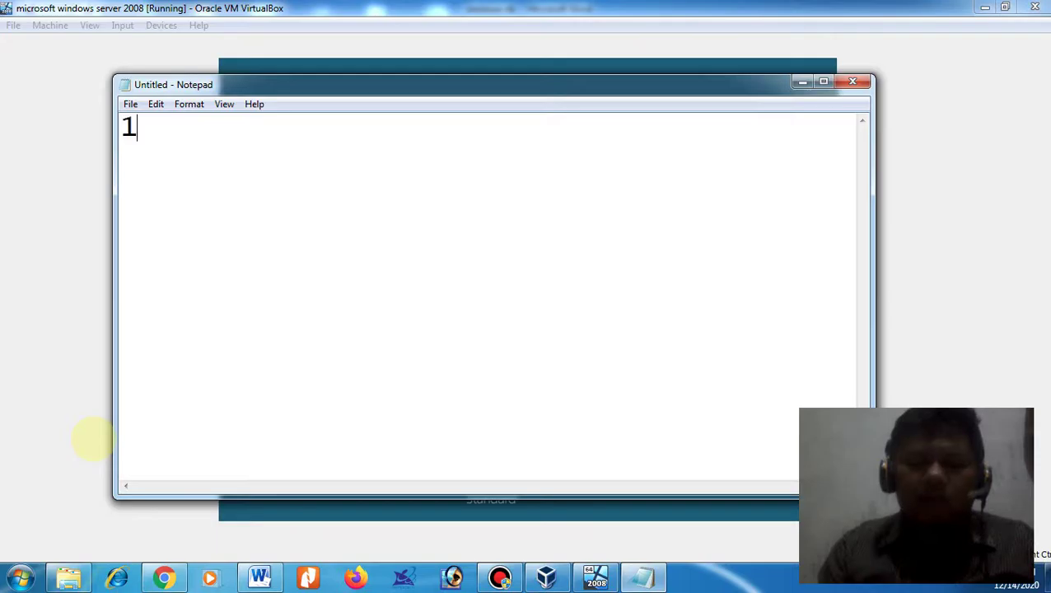
# - Write '1. menginstall sql' and '2. membuat database' in Notepad, then minimize it
pyautogui.write('. menginst')
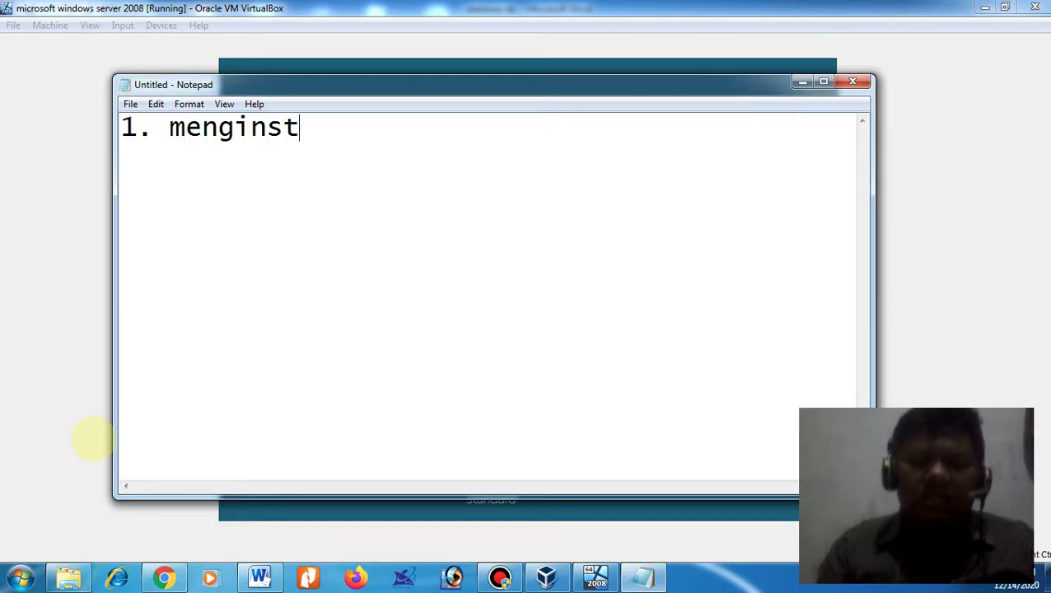
pyautogui.write('all')
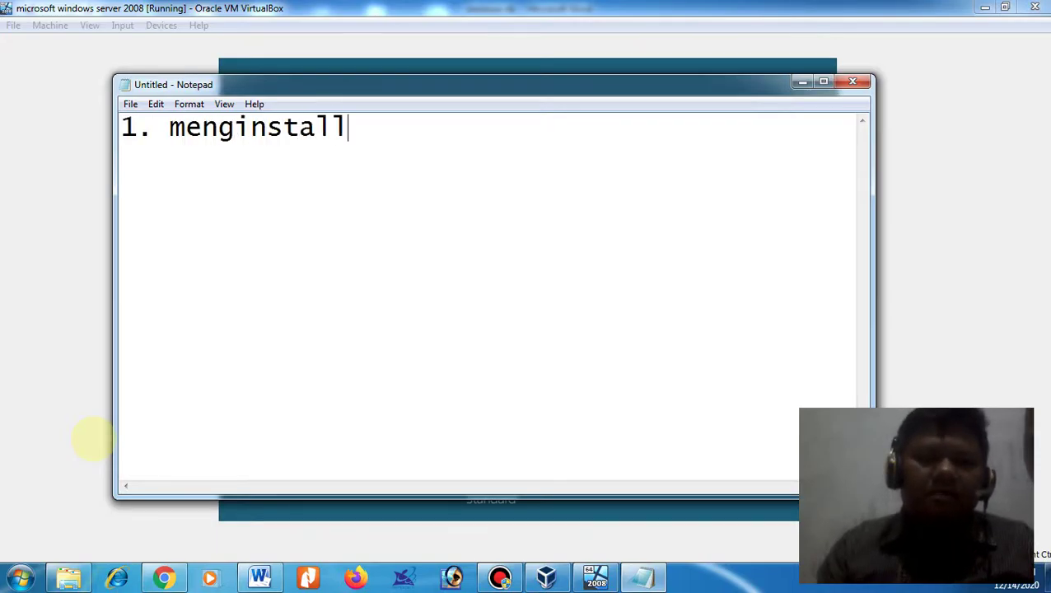
pyautogui.write(' win')
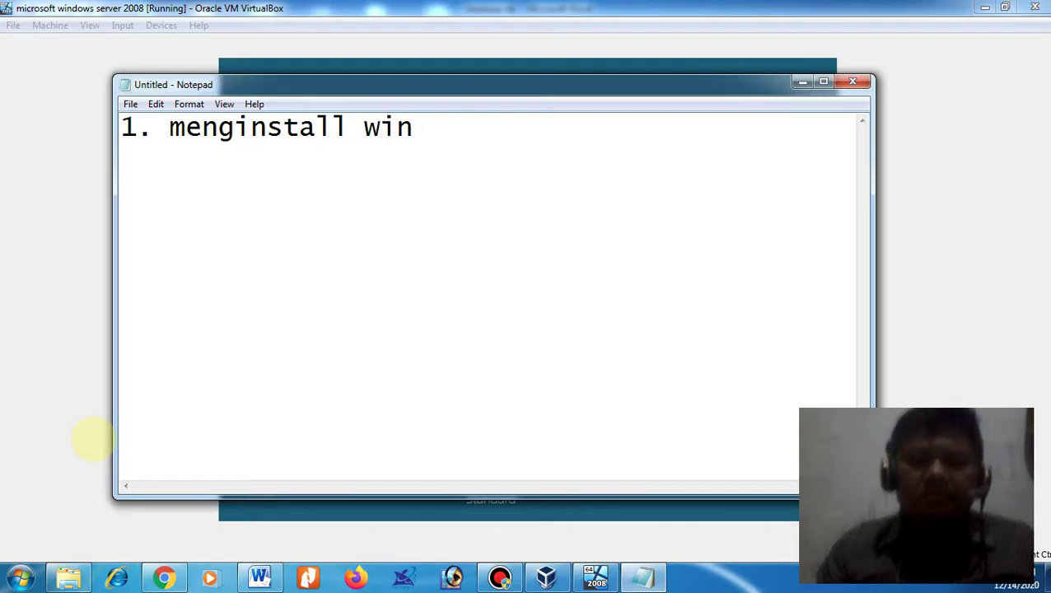
pyautogui.press('BackSpace')
pyautogui.press('BackSpace')
pyautogui.press('BackSpace')
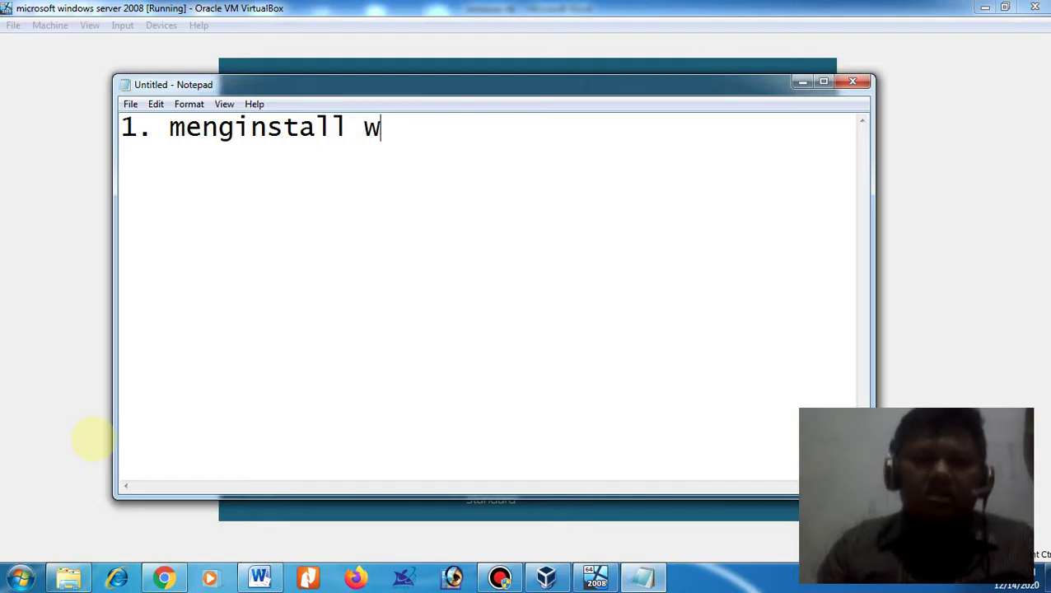
pyautogui.write('sql')
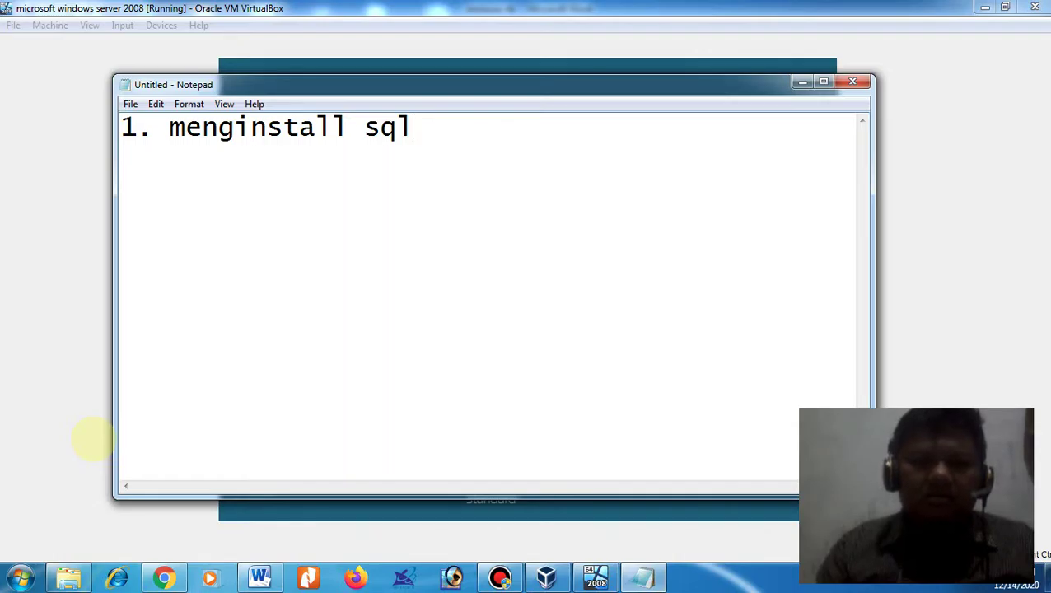
pyautogui.press('Return')
pyautogui.write('2')
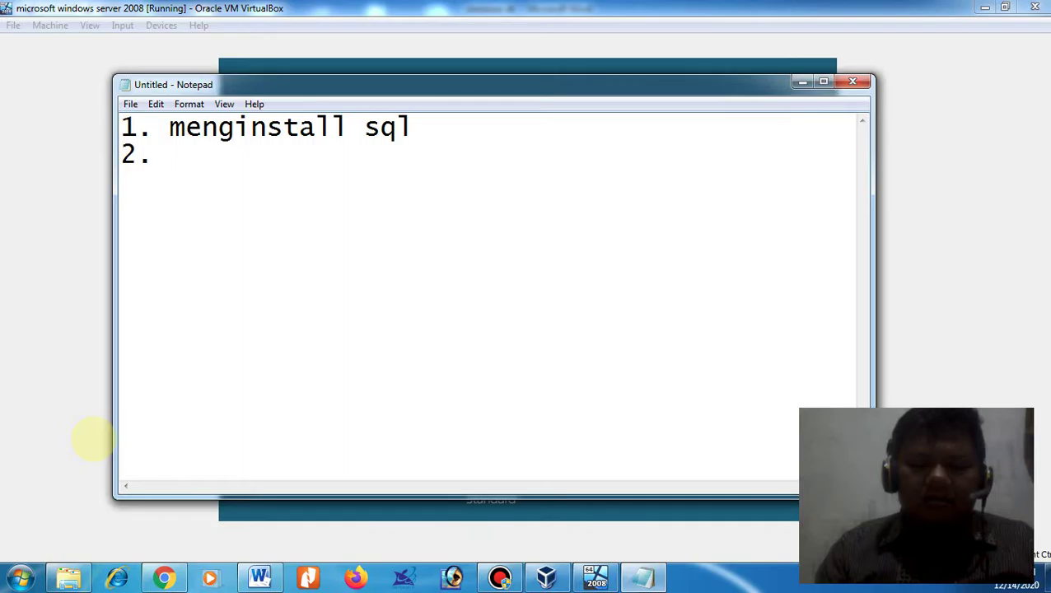
pyautogui.write('. s')
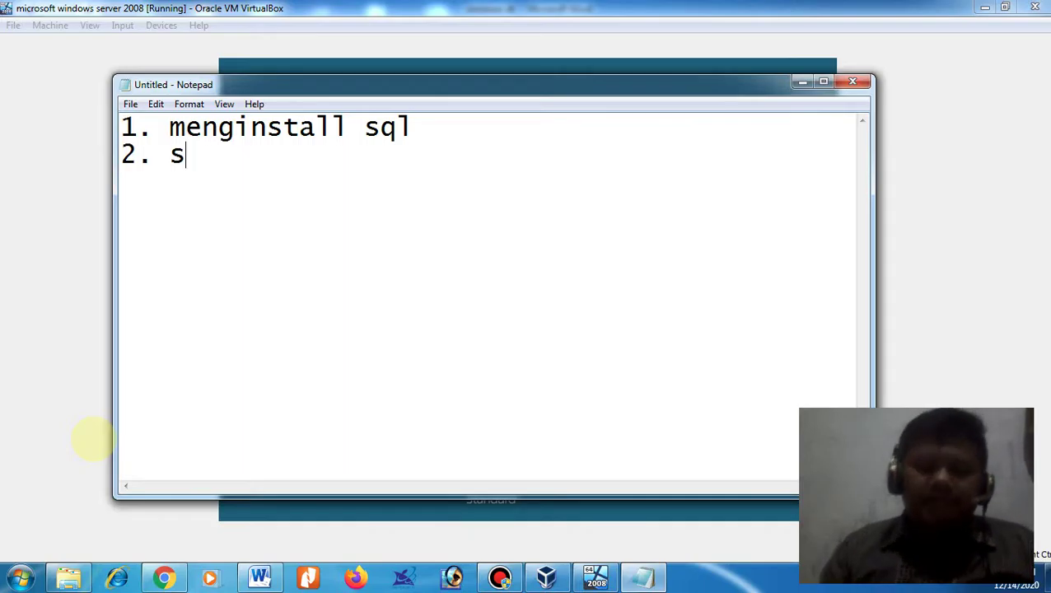
pyautogui.write('e')
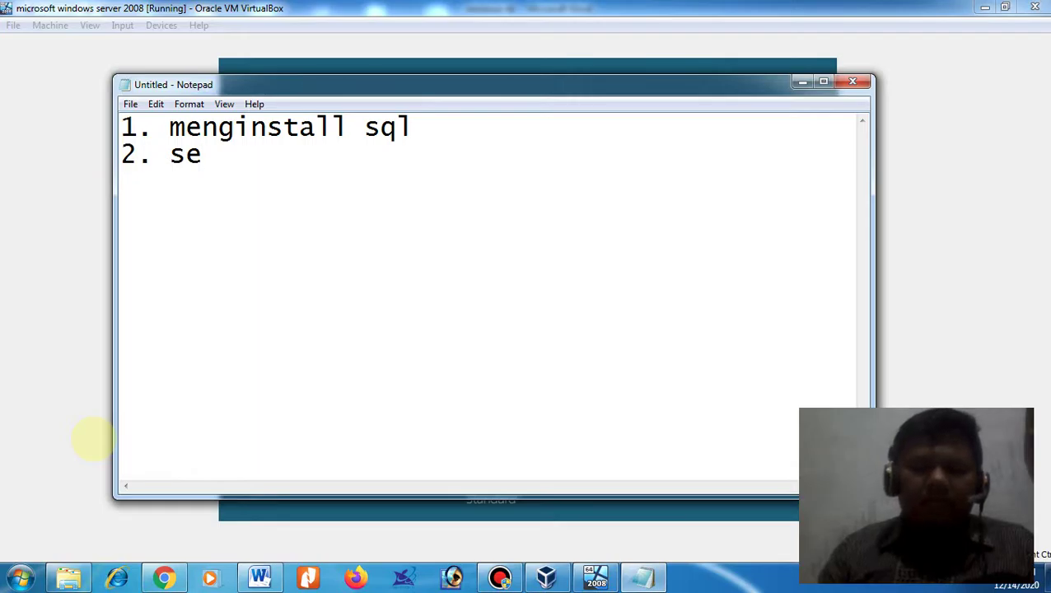
pyautogui.press('BackSpace')
pyautogui.press('BackSpace')
pyautogui.write('memb')
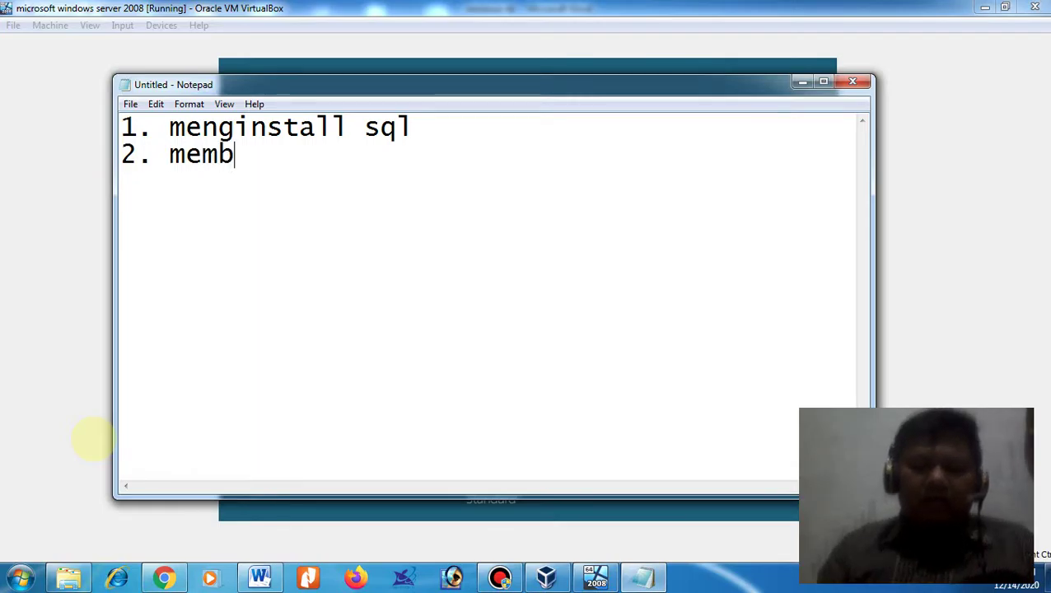
pyautogui.write('uat database')
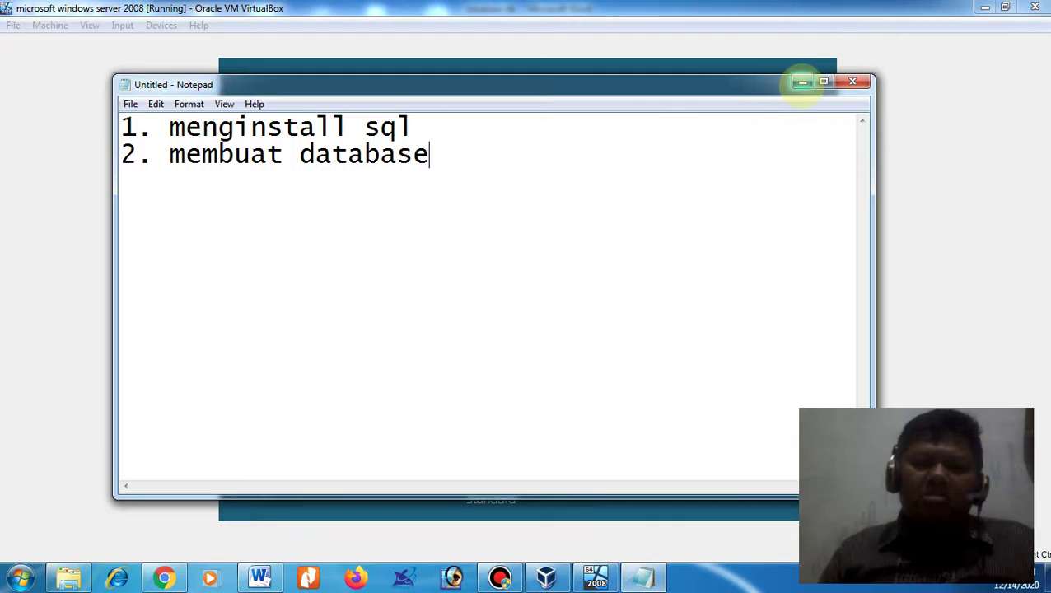
pyautogui.click(803, 82)
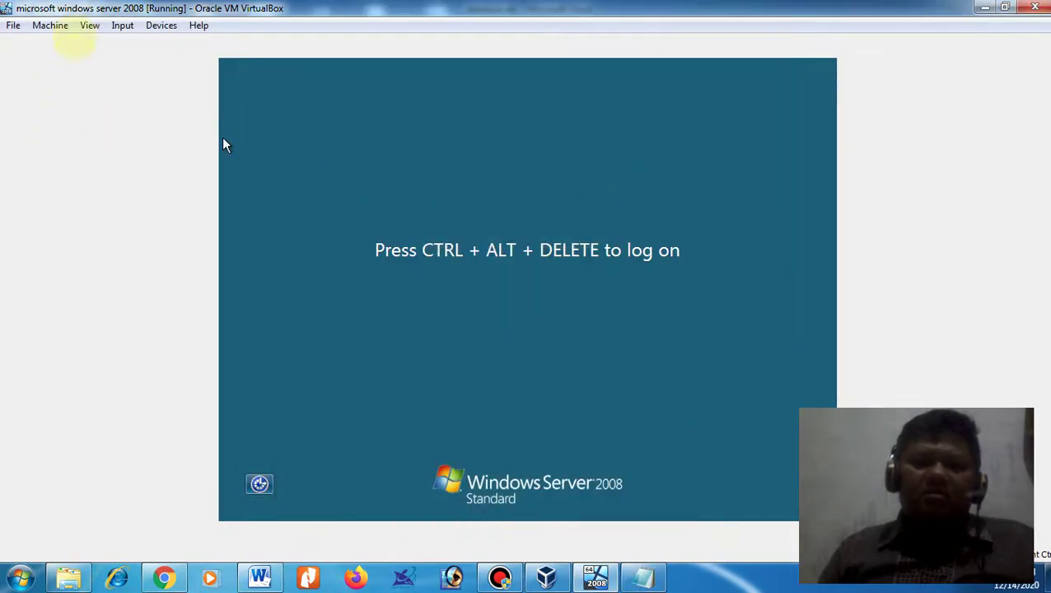
# - Check the VM's Input > Keyboard options, then close the menu
pyautogui.click(122, 25)
pyautogui.moveTo(151, 43)
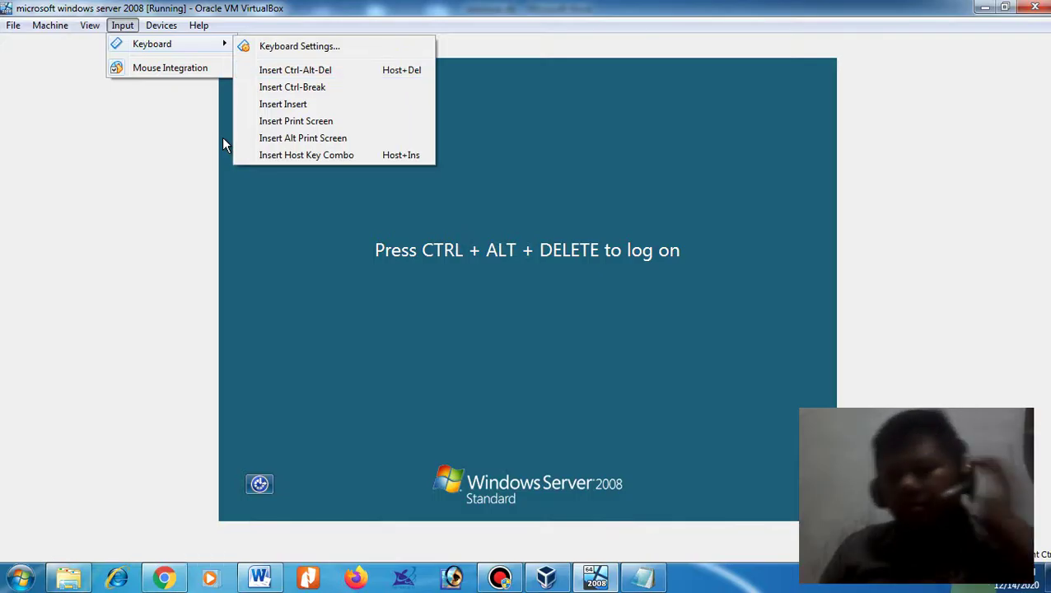
pyautogui.press('Escape')
pyautogui.press('Escape')
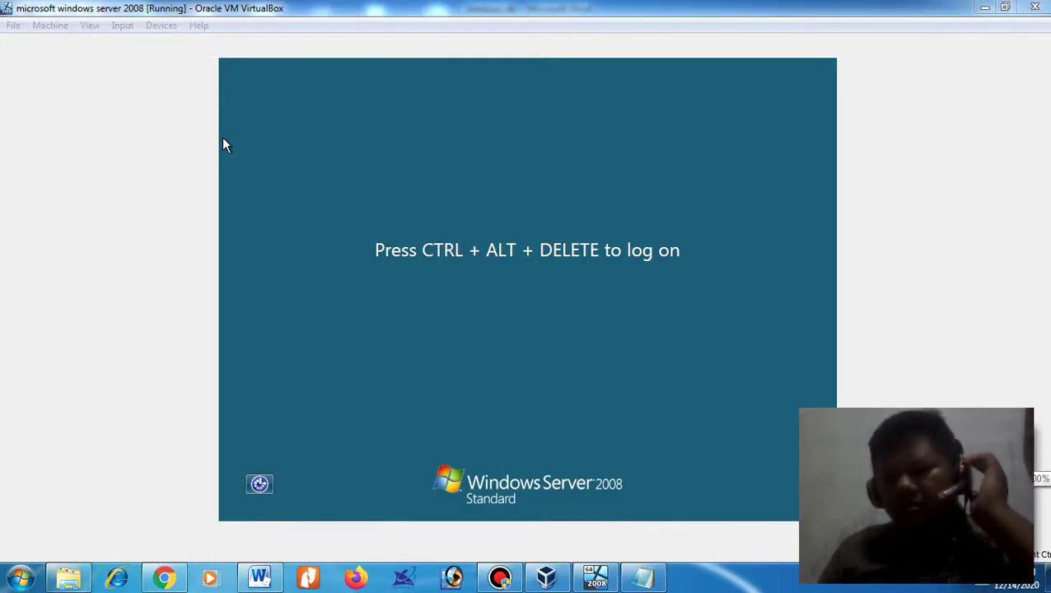
# - Raise the host volume to 100, then reopen the VM's Input > Keyboard menu
pyautogui.click(1004, 555)
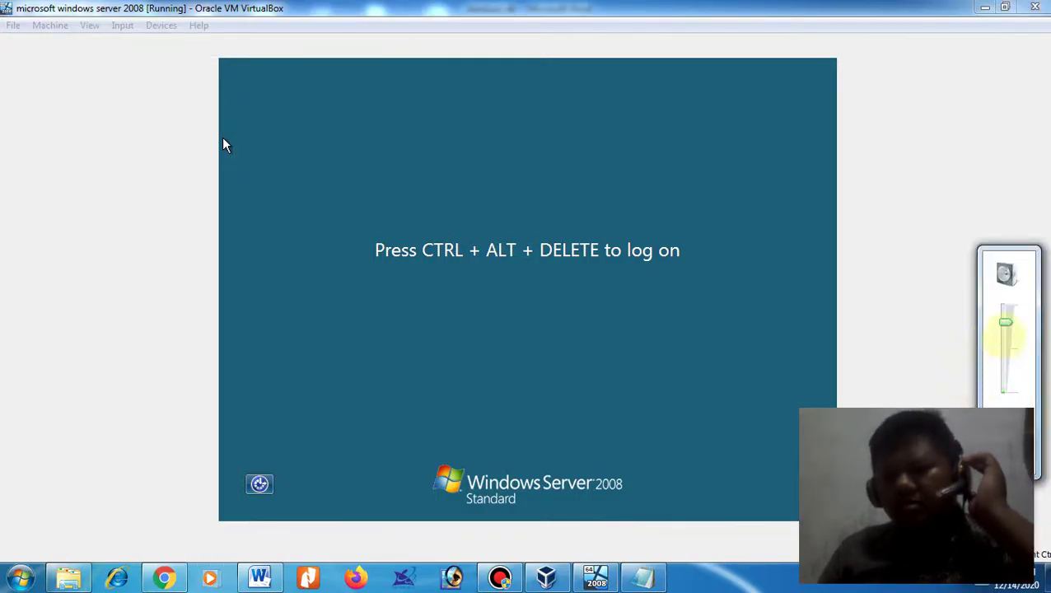
pyautogui.moveTo(1004, 325); pyautogui.dragTo(1004, 305)
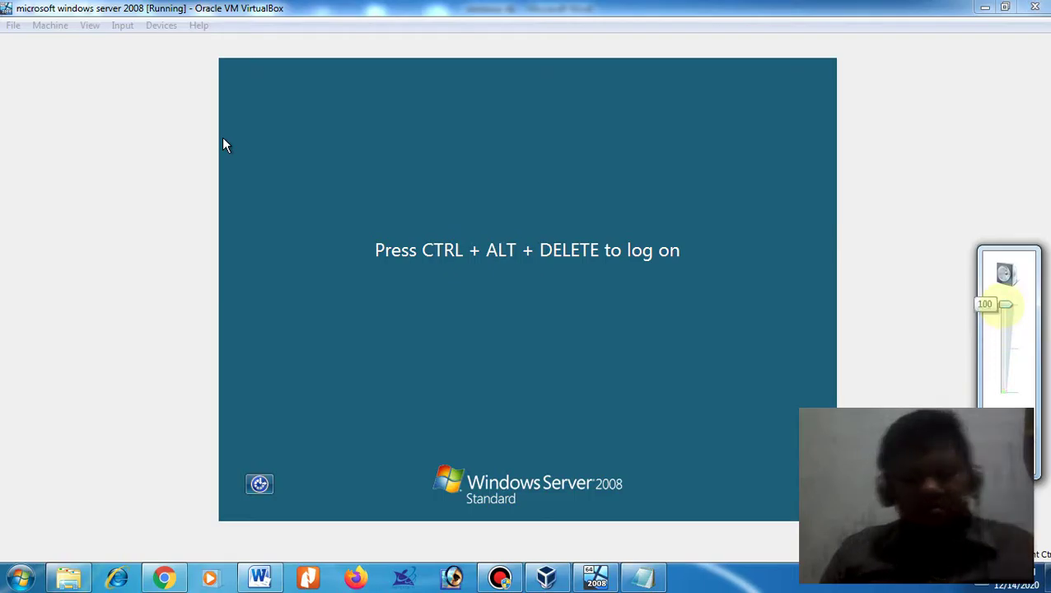
pyautogui.click(123, 43)
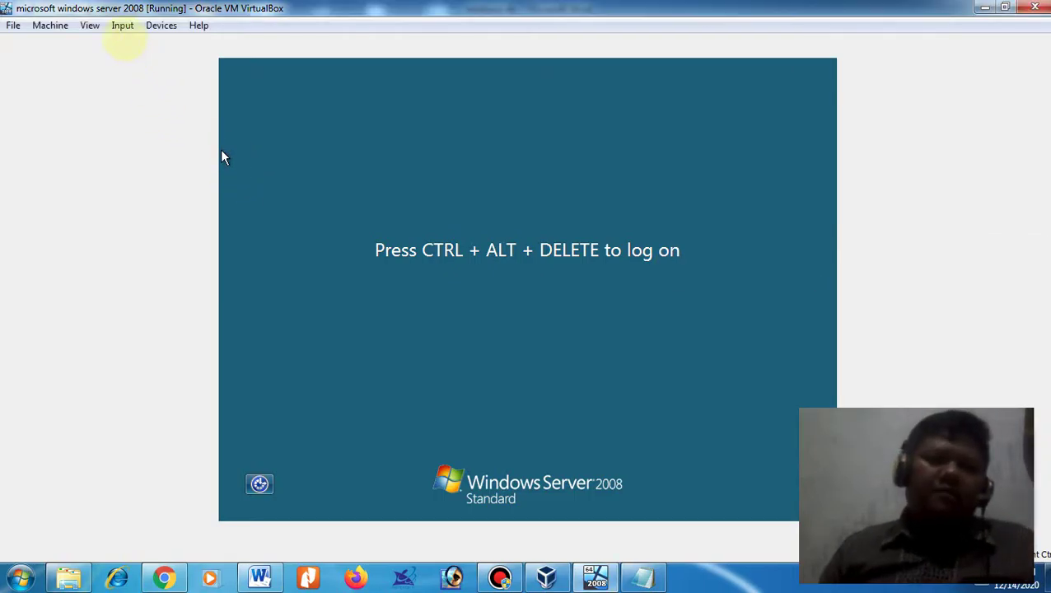
pyautogui.click(122, 25)
pyautogui.moveTo(152, 43)
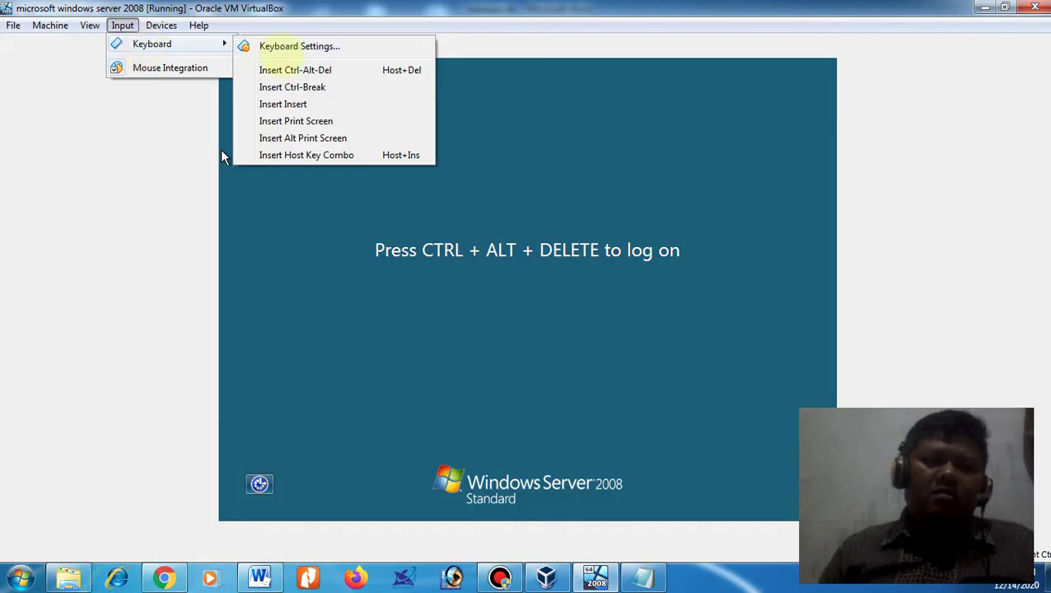
# - Send the logon key combination and submit the Administrator password, then cancel the expired-password change
pyautogui.click(288, 70)
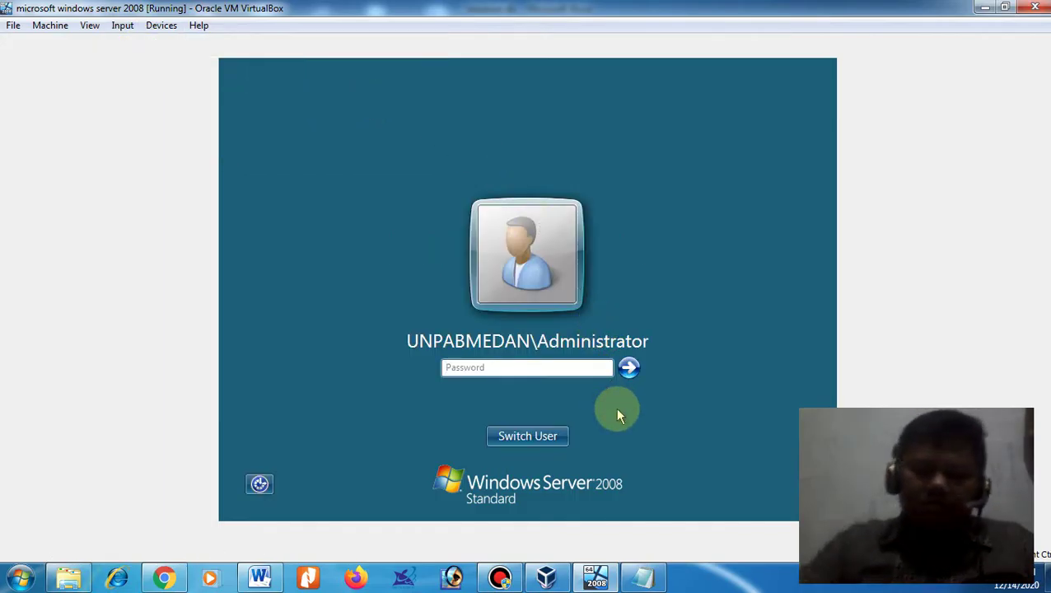
pyautogui.write('•••••')
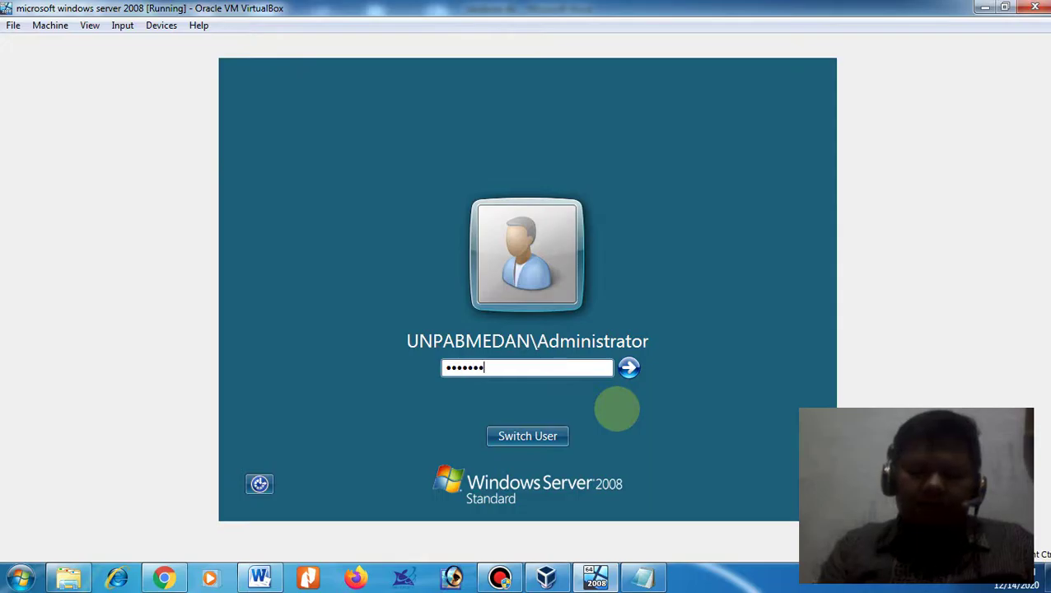
pyautogui.press('Return')
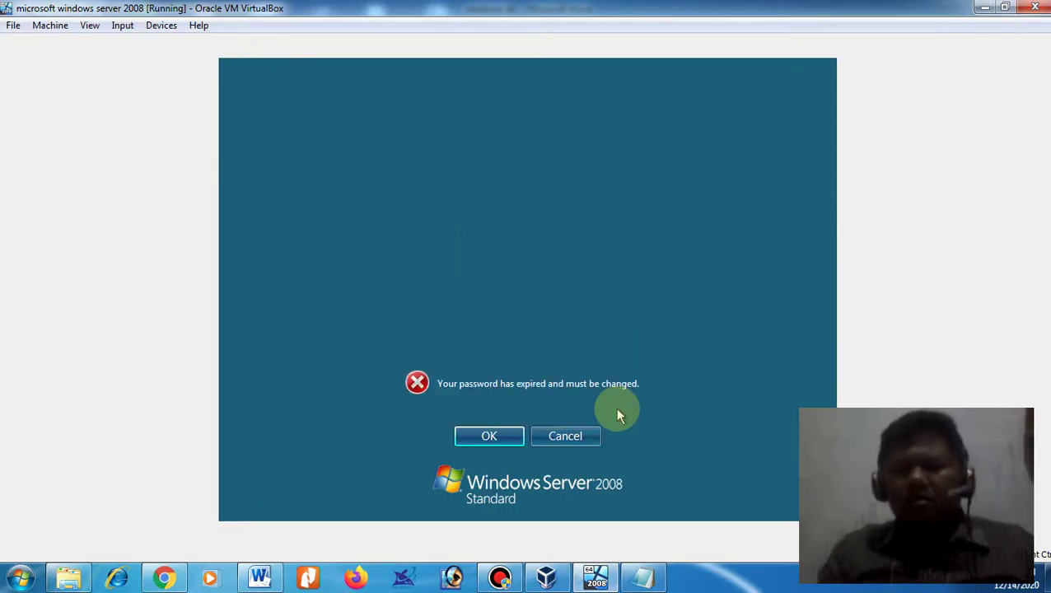
pyautogui.press('Return')
pyautogui.press('Return')
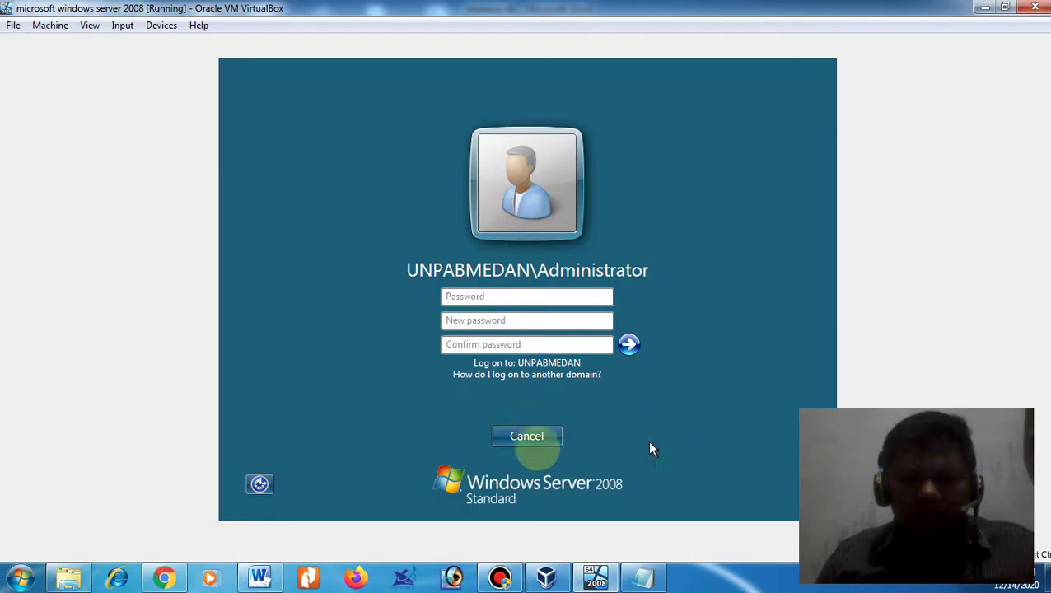
pyautogui.click(529, 435)
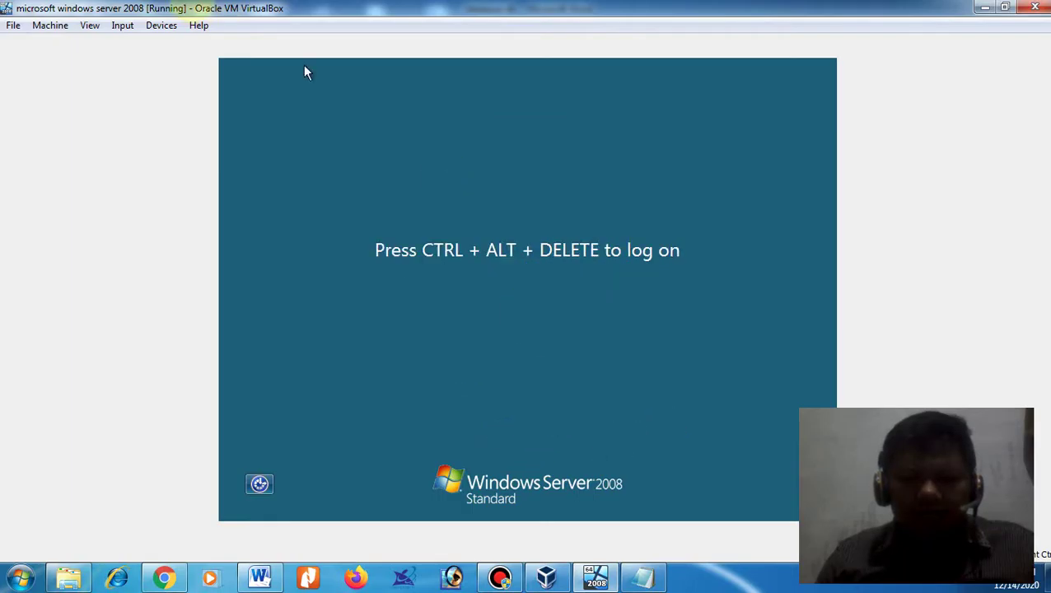
# - Send the logon key combination again and resubmit the Administrator password
pyautogui.click(122, 25)
pyautogui.moveTo(223, 43)
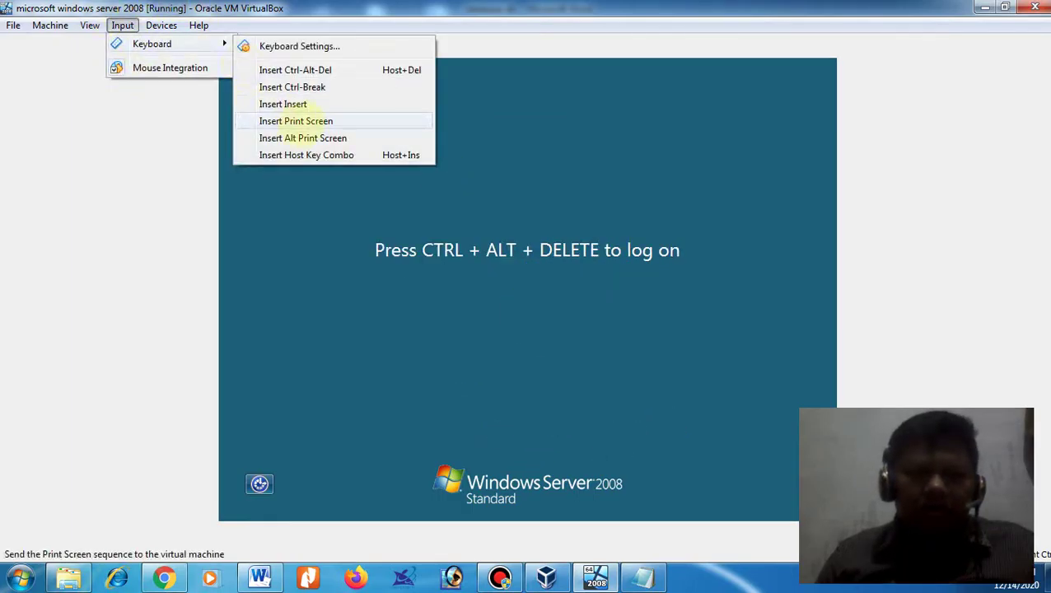
pyautogui.click(305, 70)
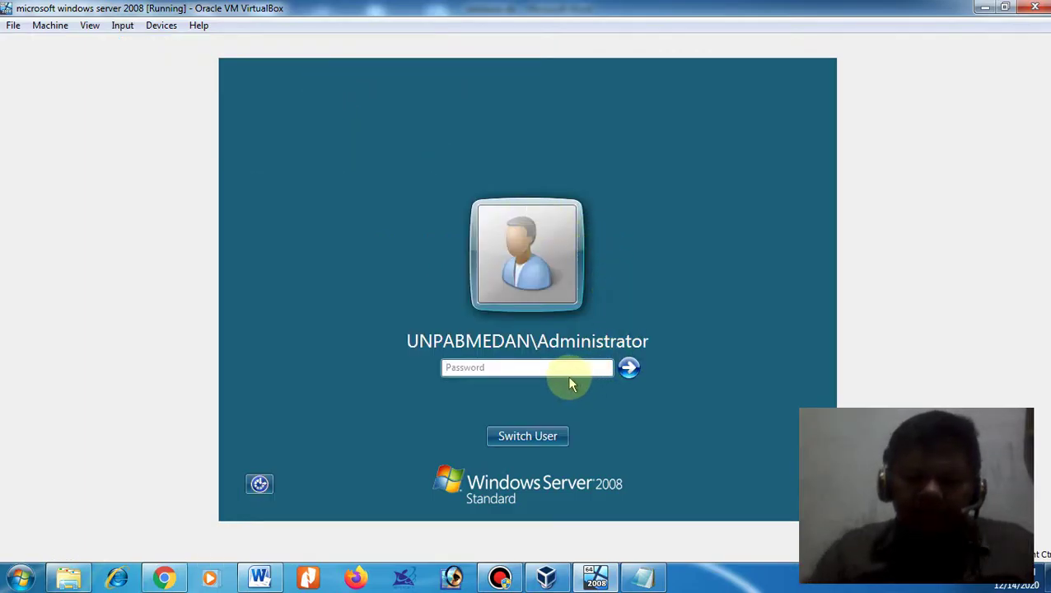
pyautogui.write('•••••')
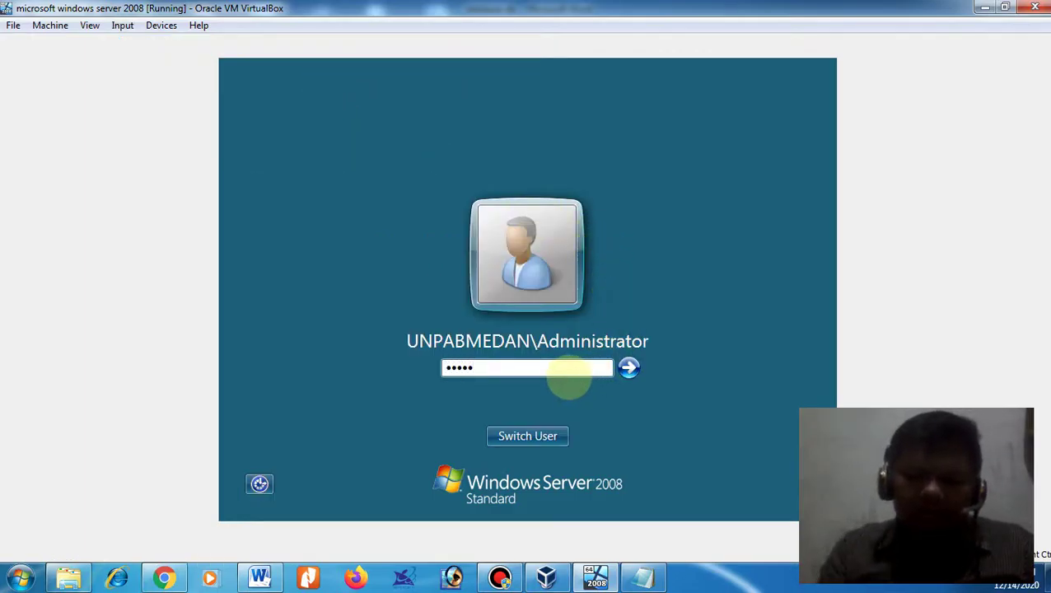
pyautogui.write('••••')
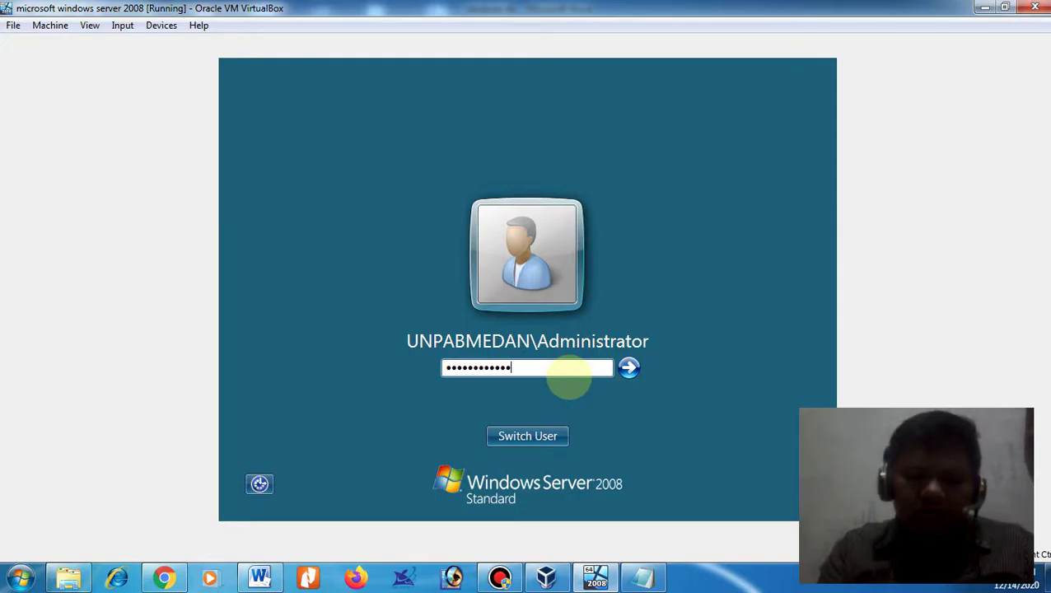
pyautogui.press('Return')
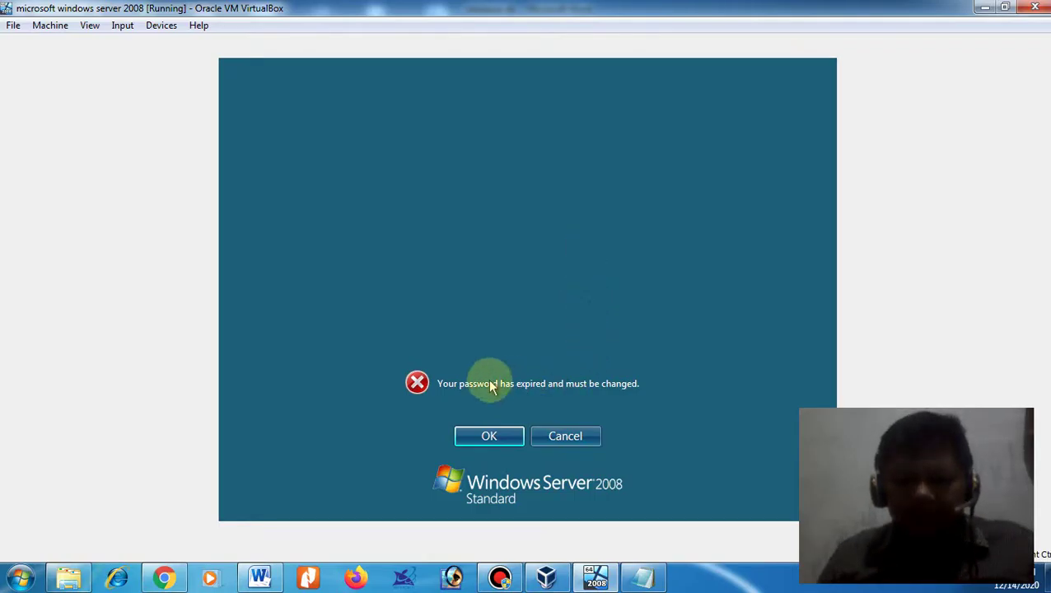
# - Acknowledge the expiry notice, then enter and confirm a new Administrator password
pyautogui.click(508, 434)
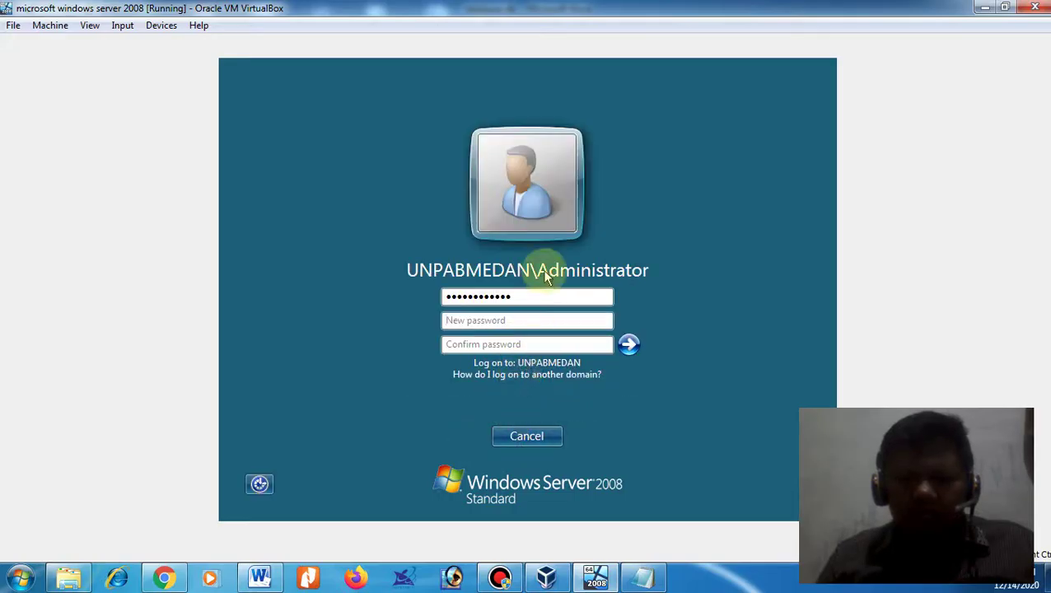
pyautogui.press('Tab')
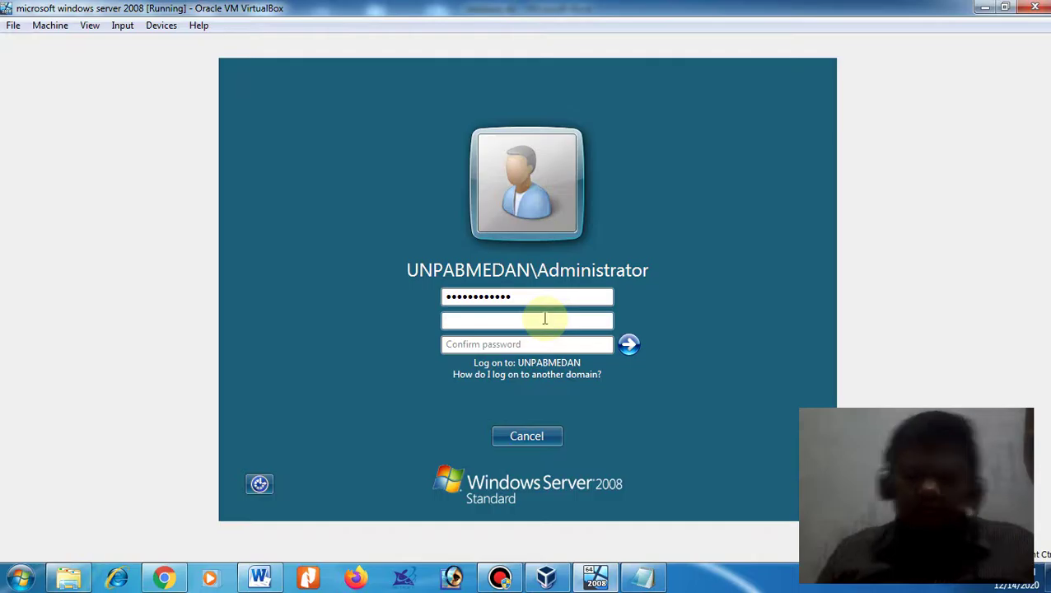
pyautogui.write('P@ssw')
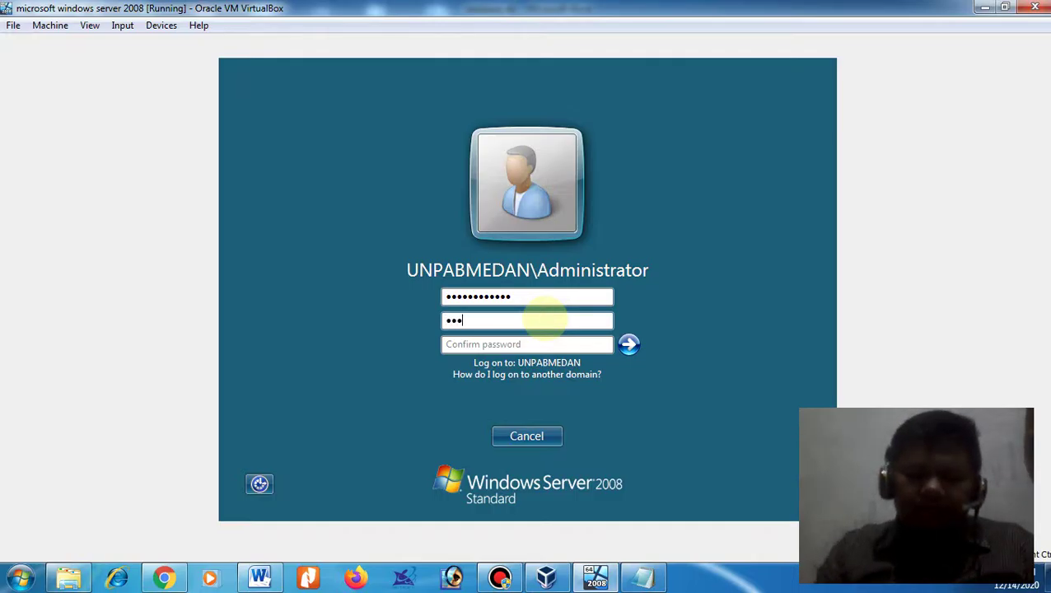
pyautogui.write('o')
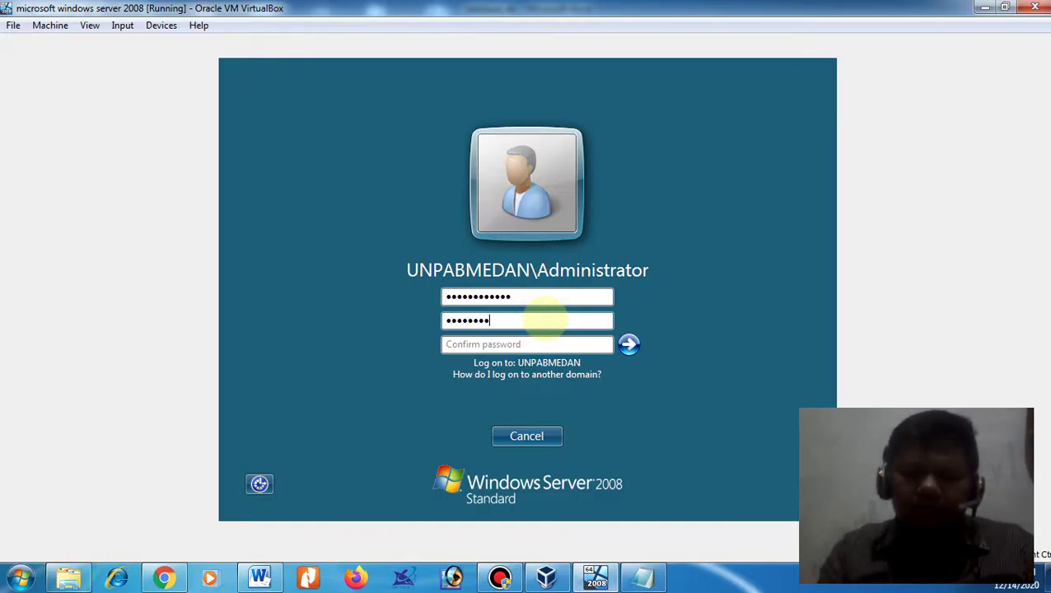
pyautogui.write('rd2008')
pyautogui.press('Tab')
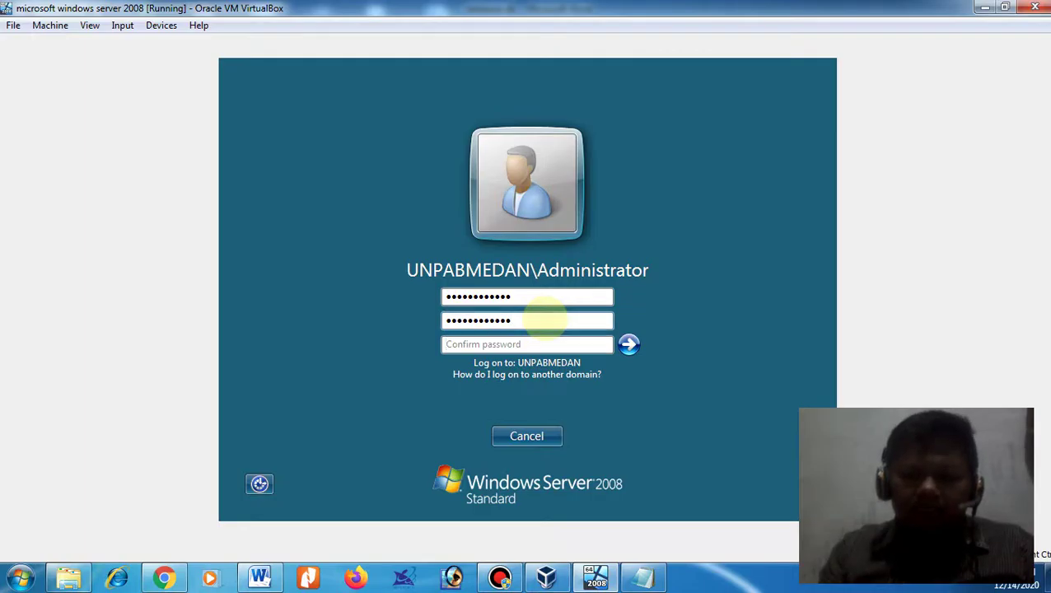
pyautogui.write('P')
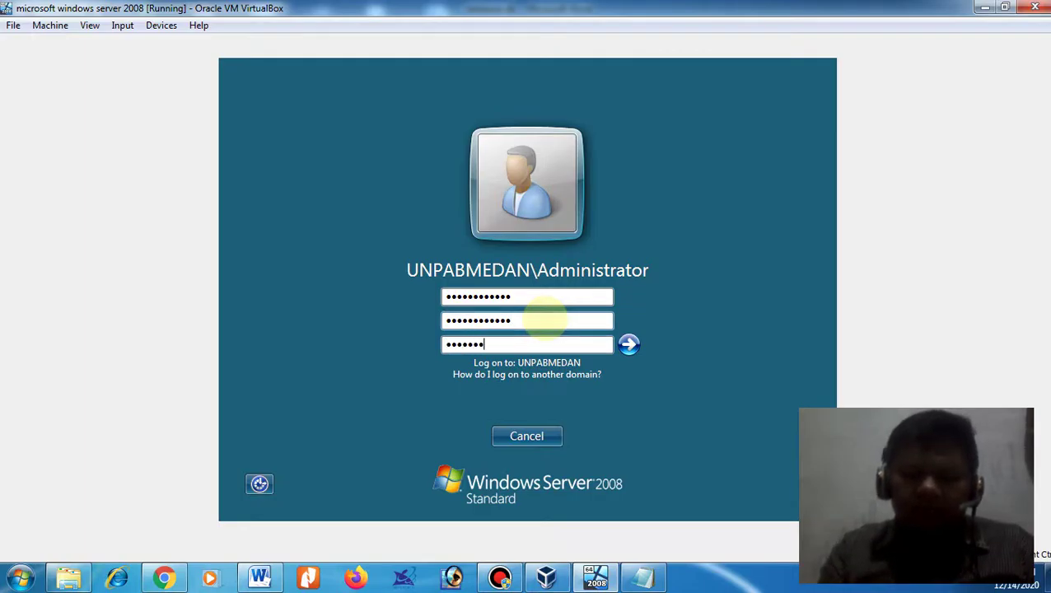
pyautogui.write('@ssword2008')
pyautogui.press('Return')
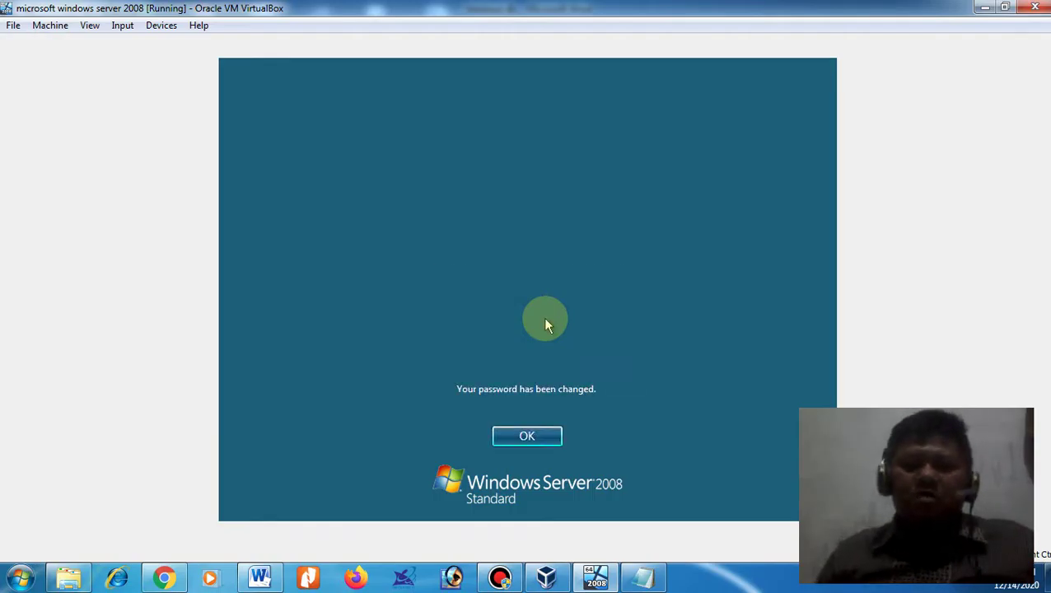
# - Finish logging on and expand Start > All Programs > MySQL > MySQL Server 5.1
pyautogui.click(534, 439)
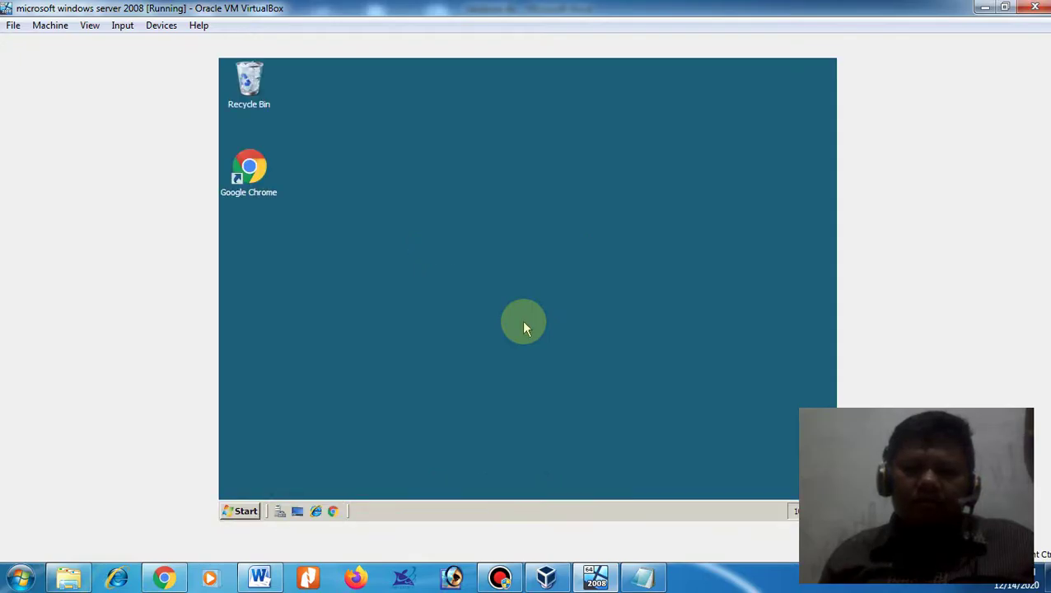
pyautogui.click(241, 511)
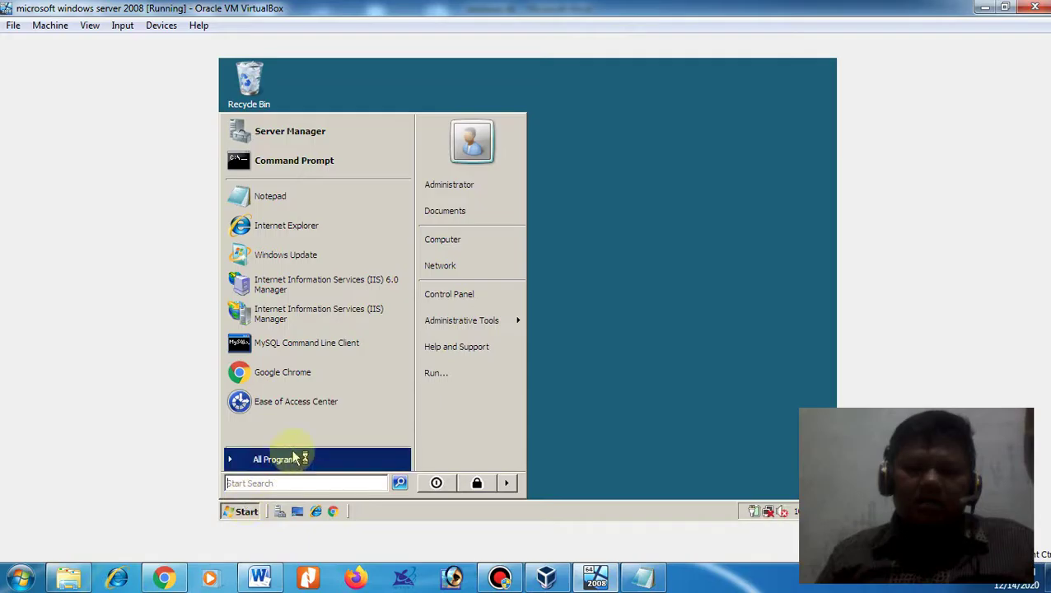
pyautogui.click(276, 458)
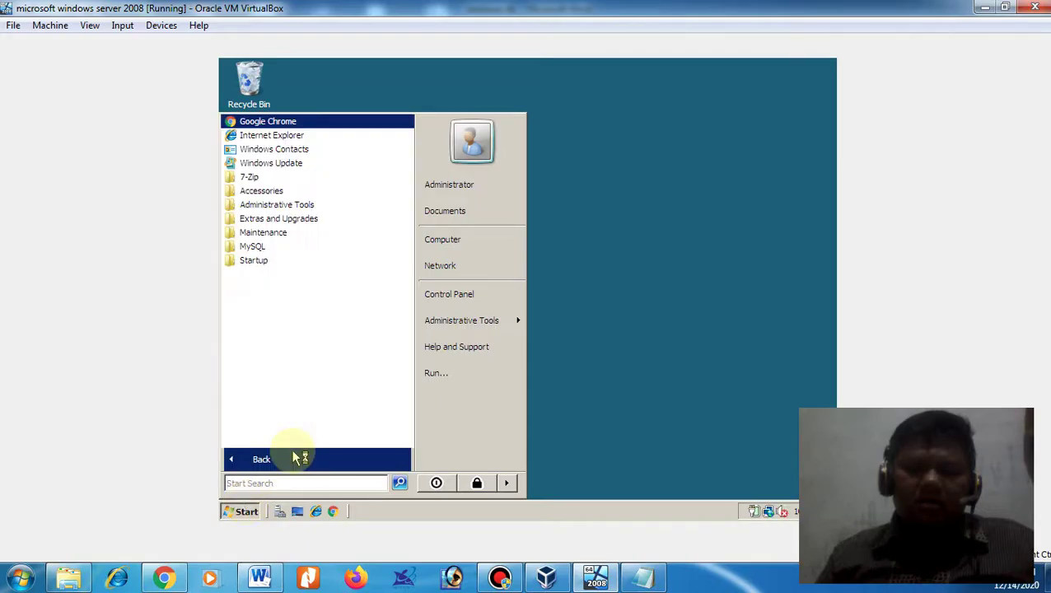
pyautogui.click(255, 246)
pyautogui.click(270, 260)
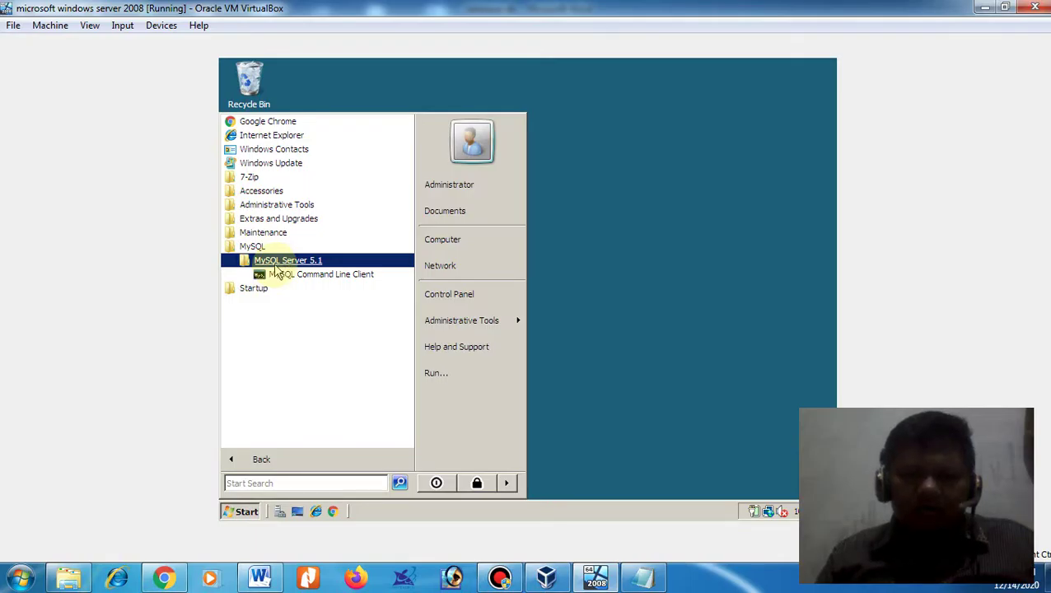
# - Recheck the MySQL Server 5.1 folder, close the menu and minimize Initial Configuration Tasks
pyautogui.click(275, 264)
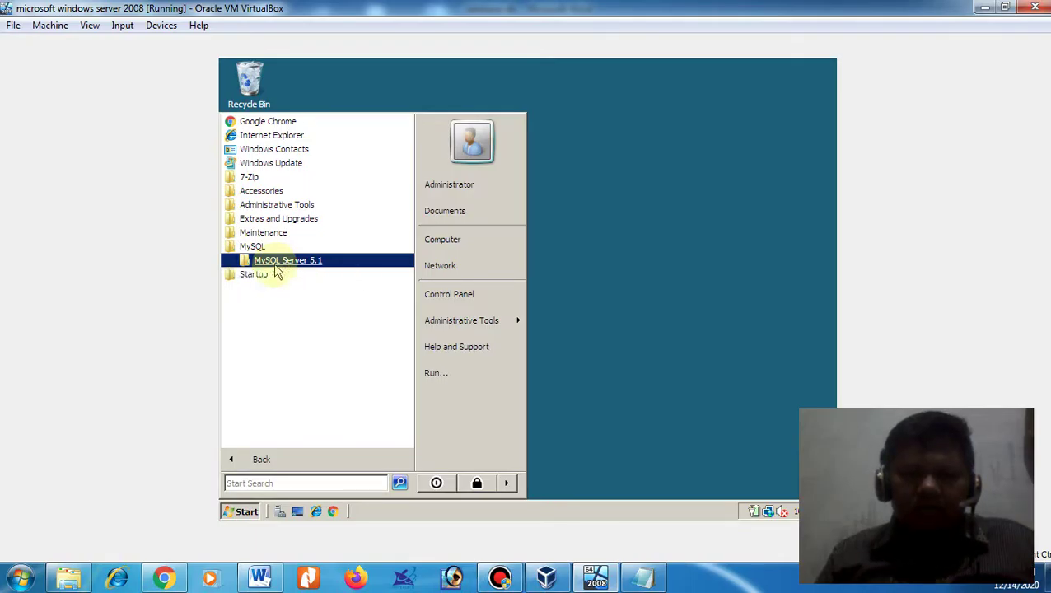
pyautogui.click(276, 264)
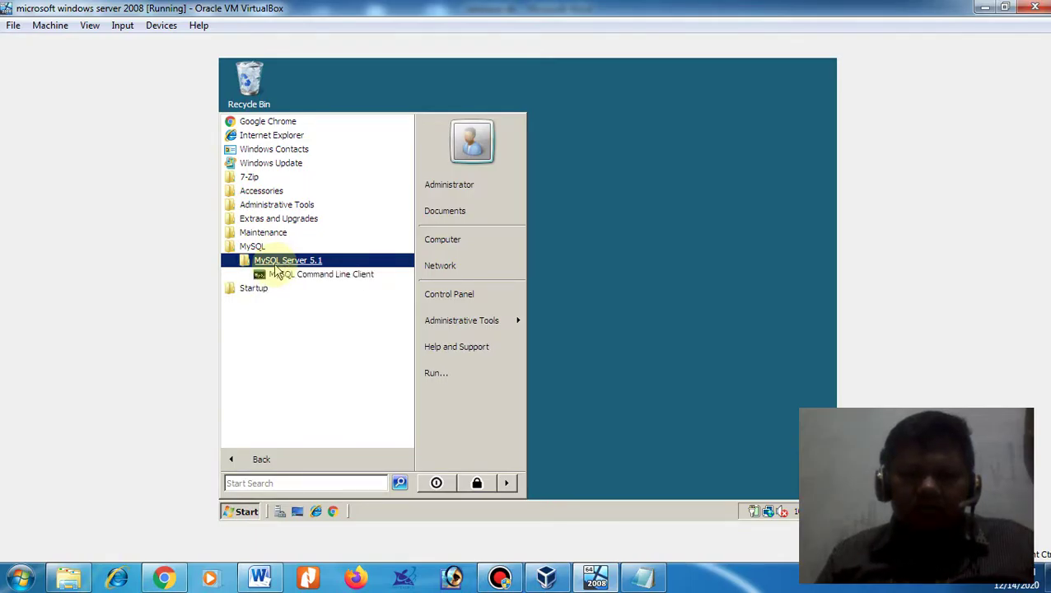
pyautogui.click(289, 461)
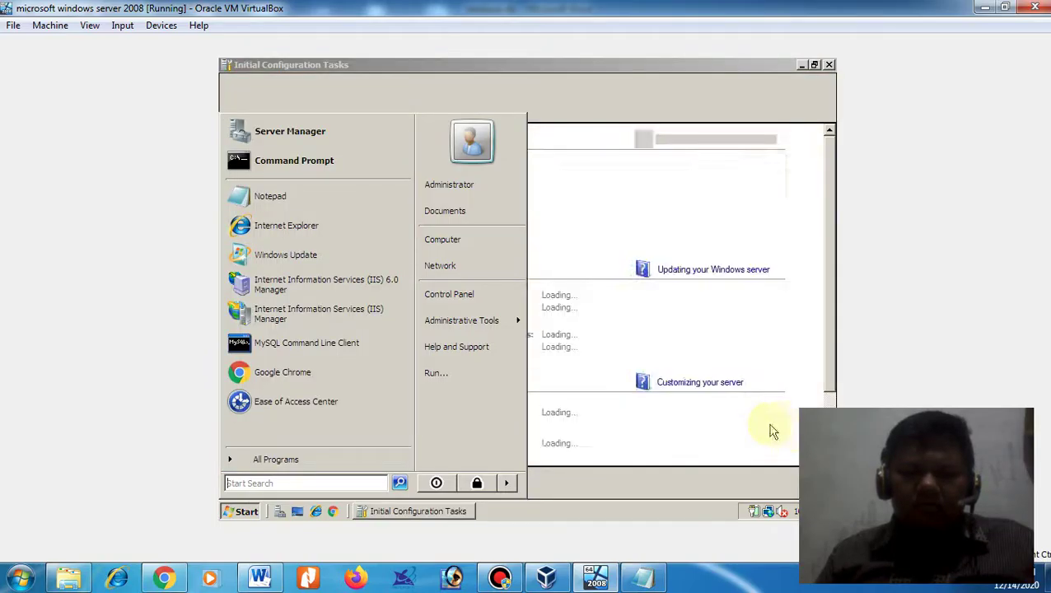
pyautogui.click(404, 512)
pyautogui.click(404, 512)
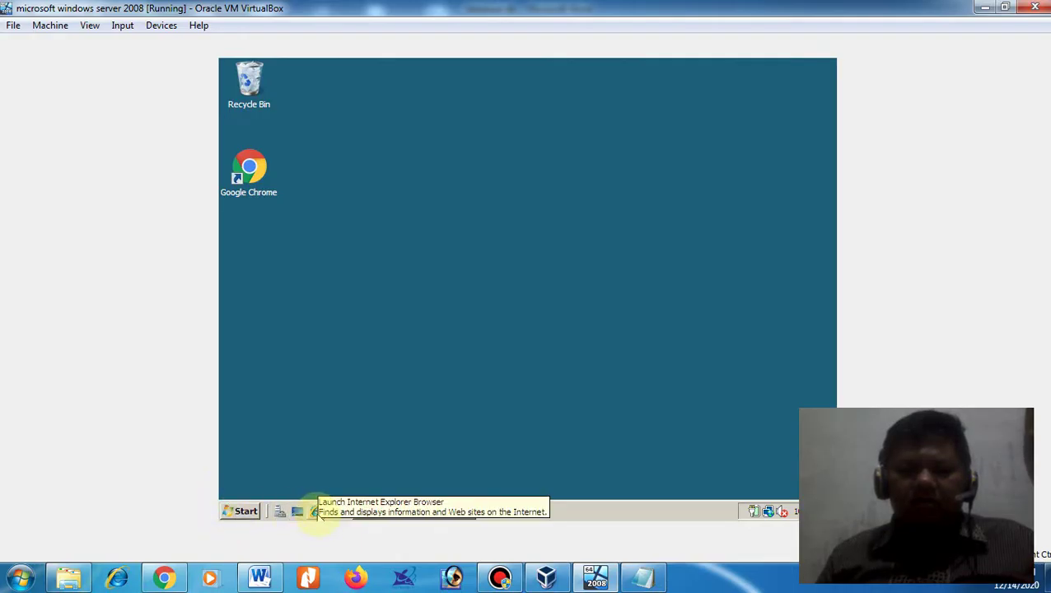
# - Launch Internet Explorer in the guest and go to google.com
pyautogui.click(316, 512)
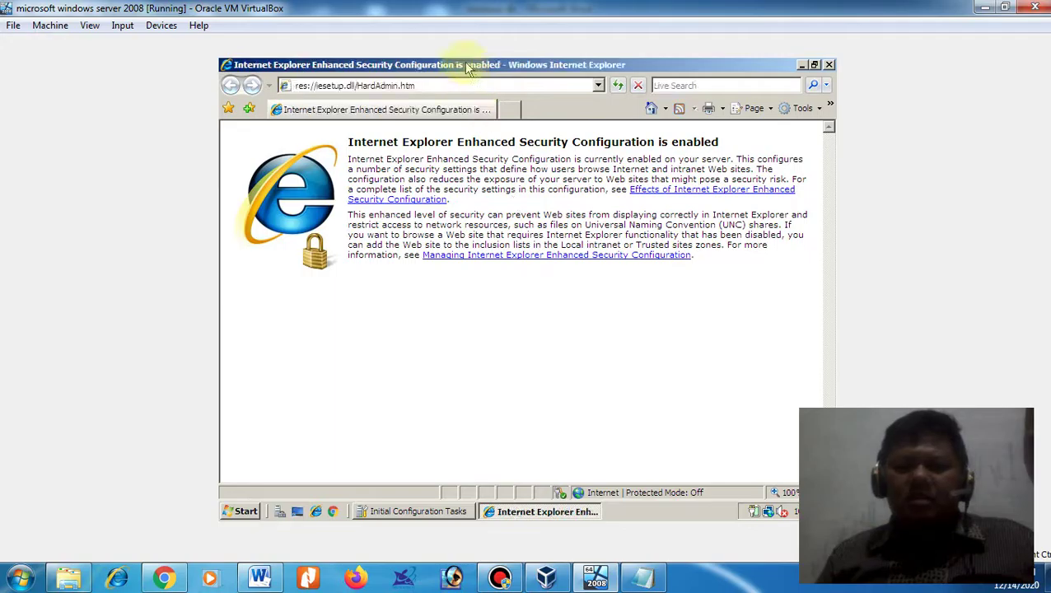
pyautogui.click(431, 86)
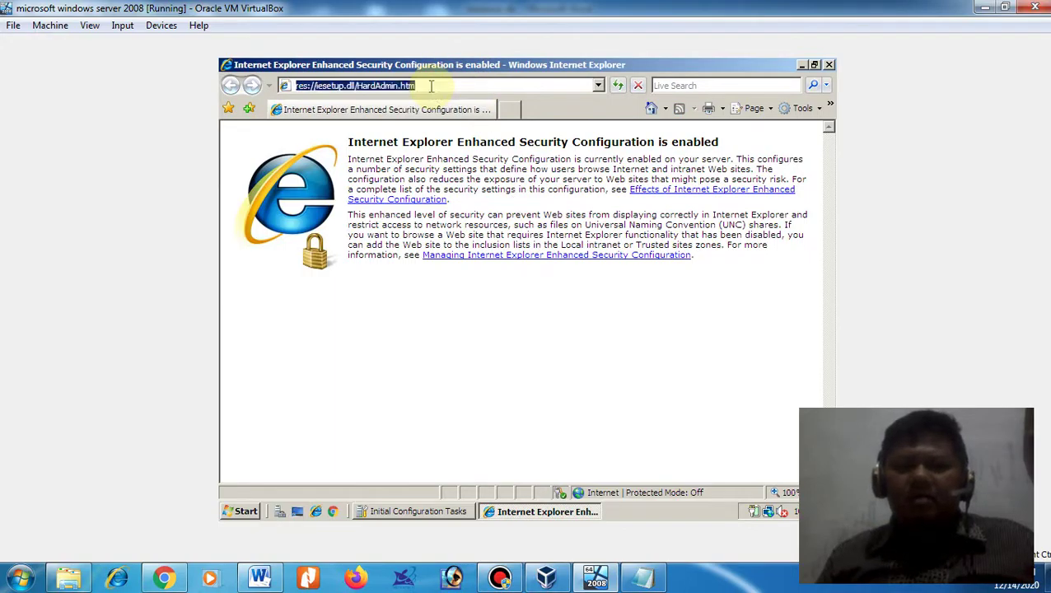
pyautogui.write('go')
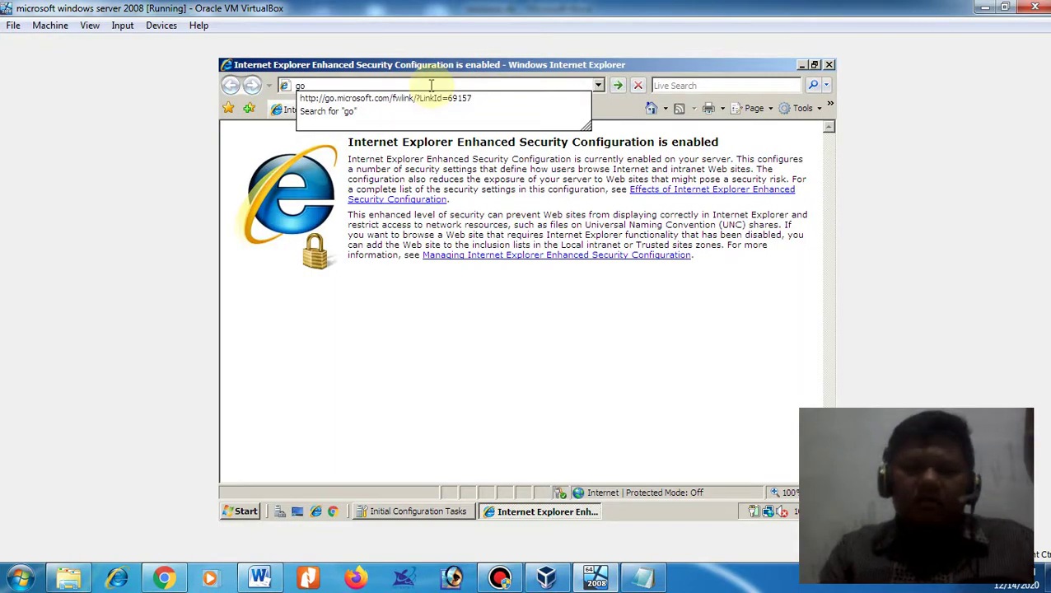
pyautogui.write('ogl')
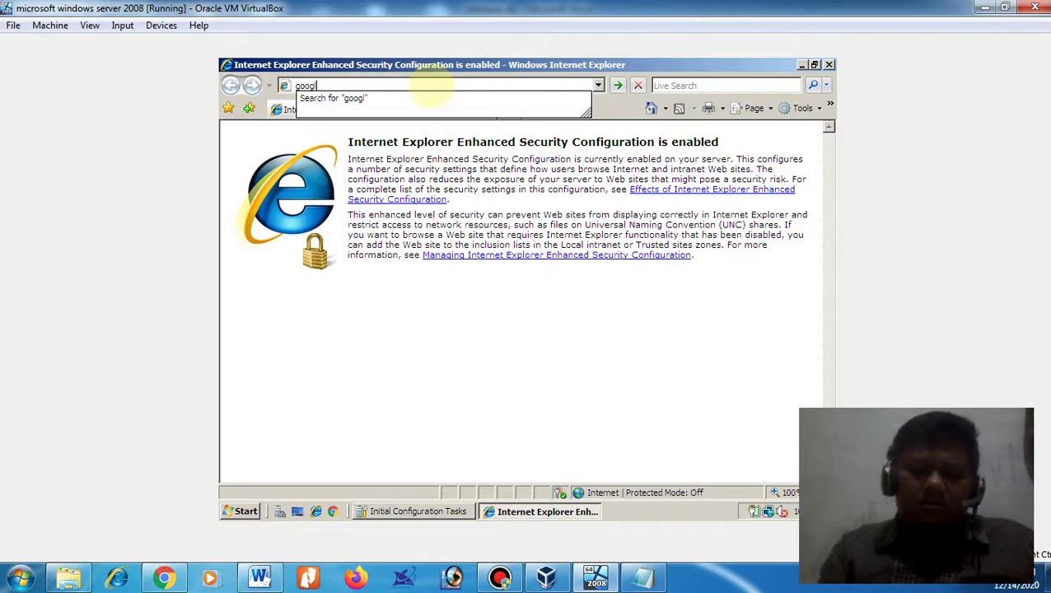
pyautogui.write('e.com')
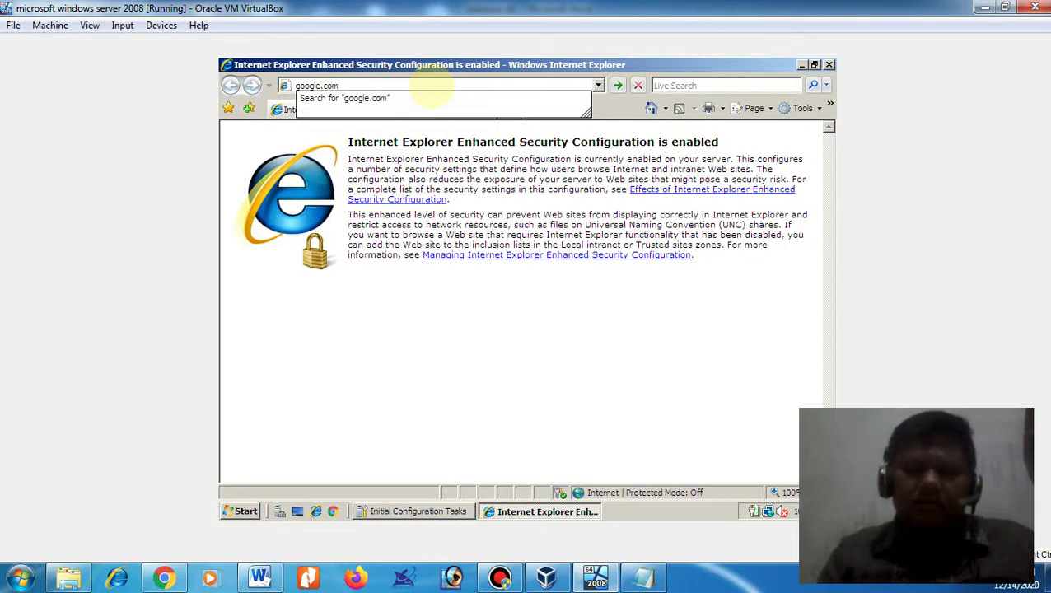
pyautogui.press('Return')
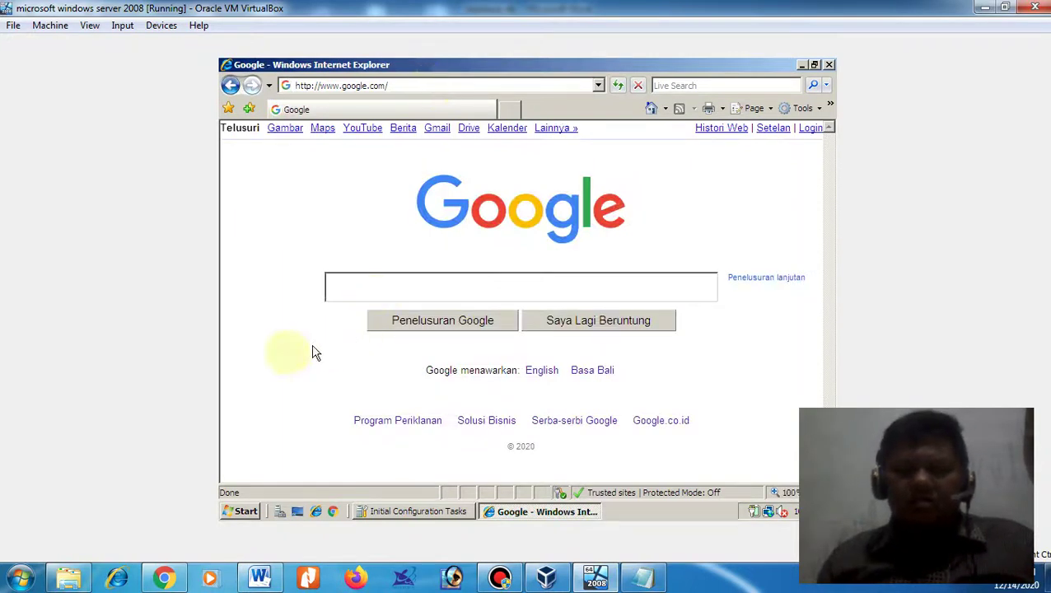
# - Search Google for 'chrome' and scroll through the results
pyautogui.click(345, 290)
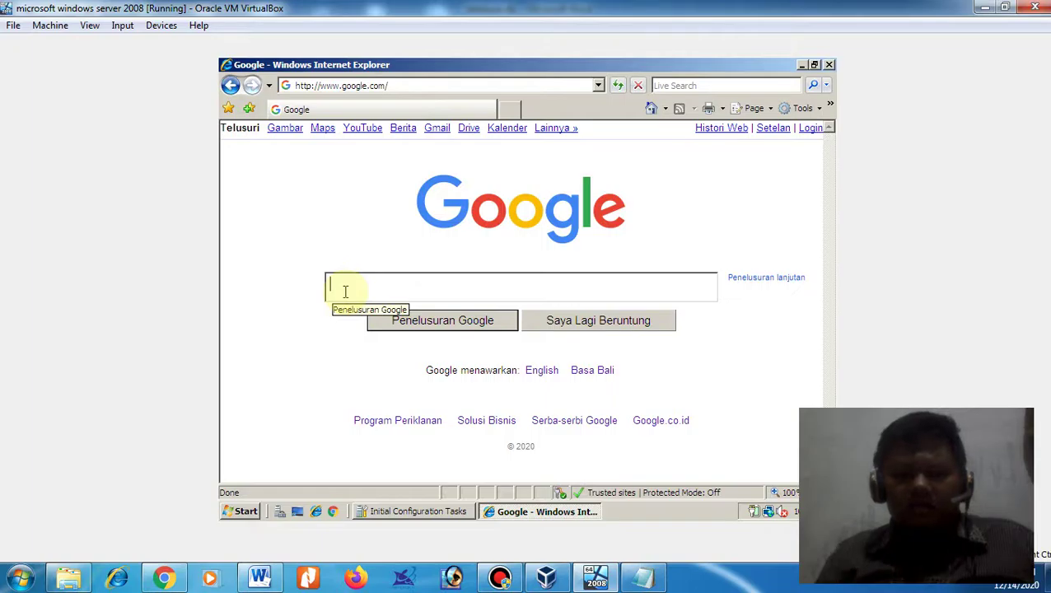
pyautogui.write('chrome')
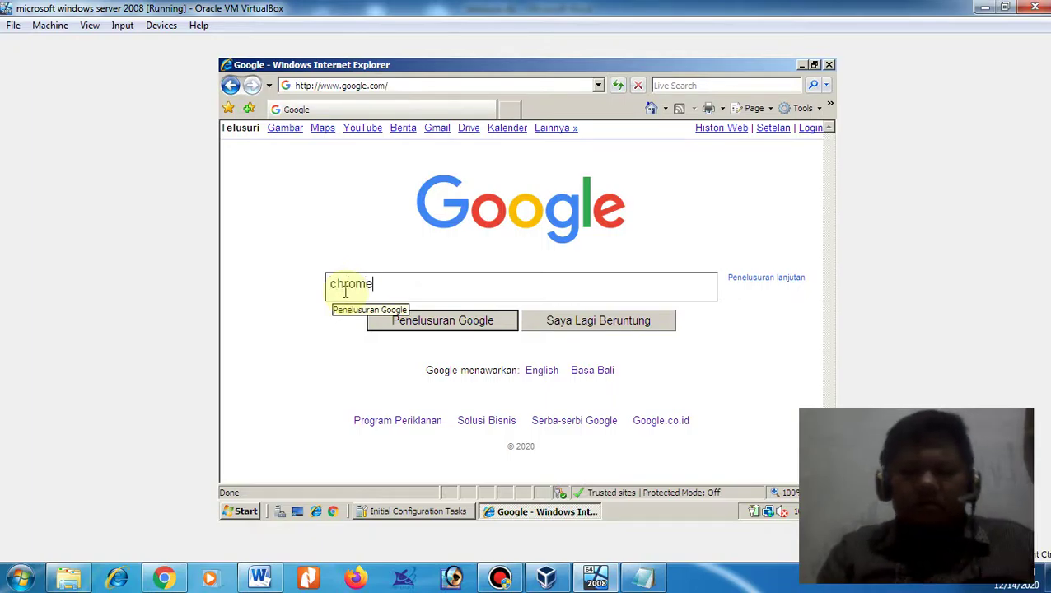
pyautogui.press('Return')
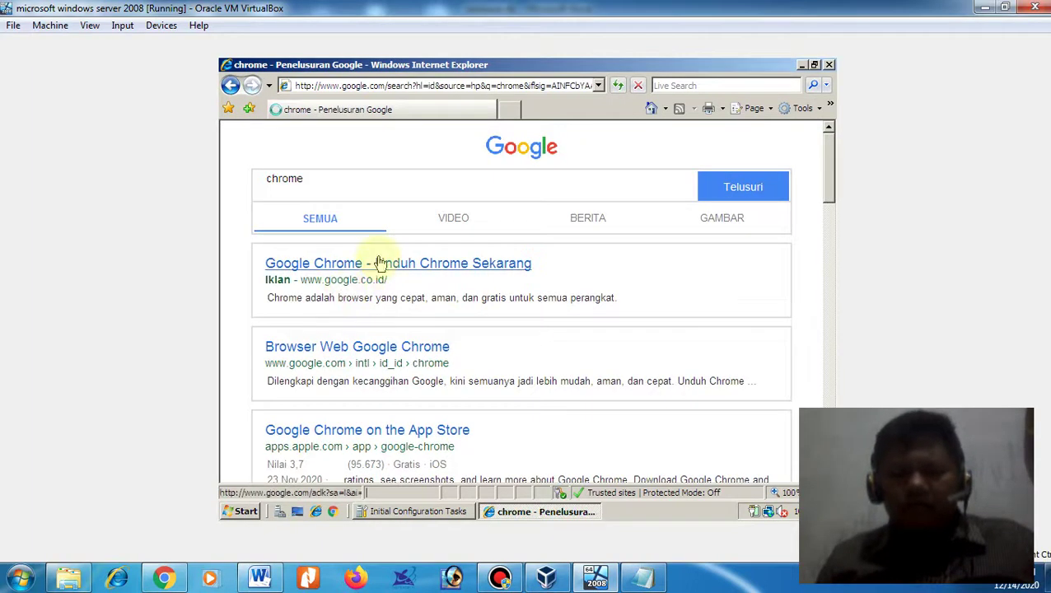
pyautogui.scroll(-3, 555, 387)
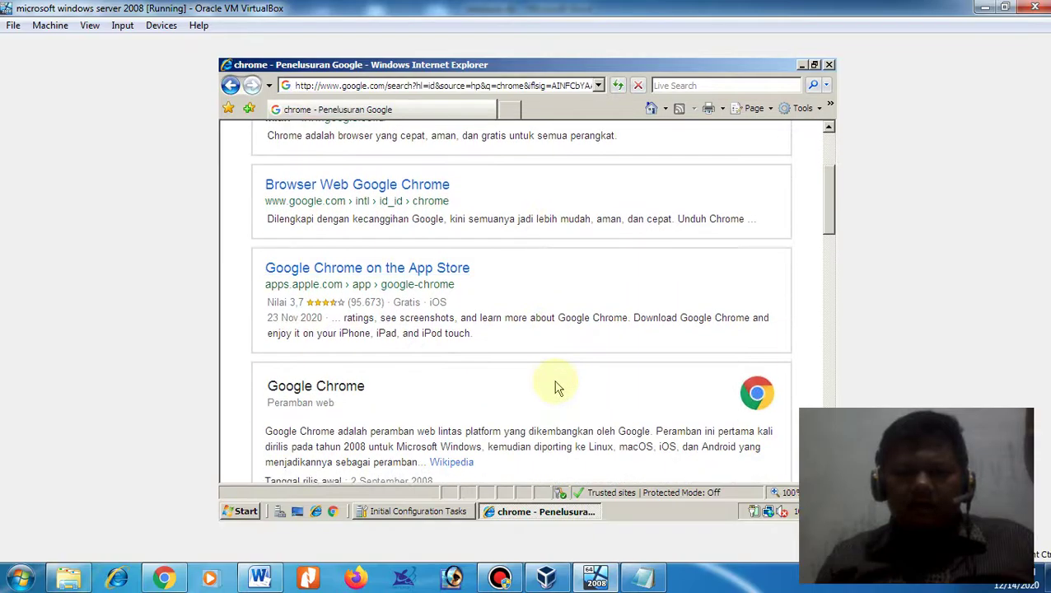
pyautogui.scroll(-1, 556, 387)
pyautogui.scroll(-3, 556, 387)
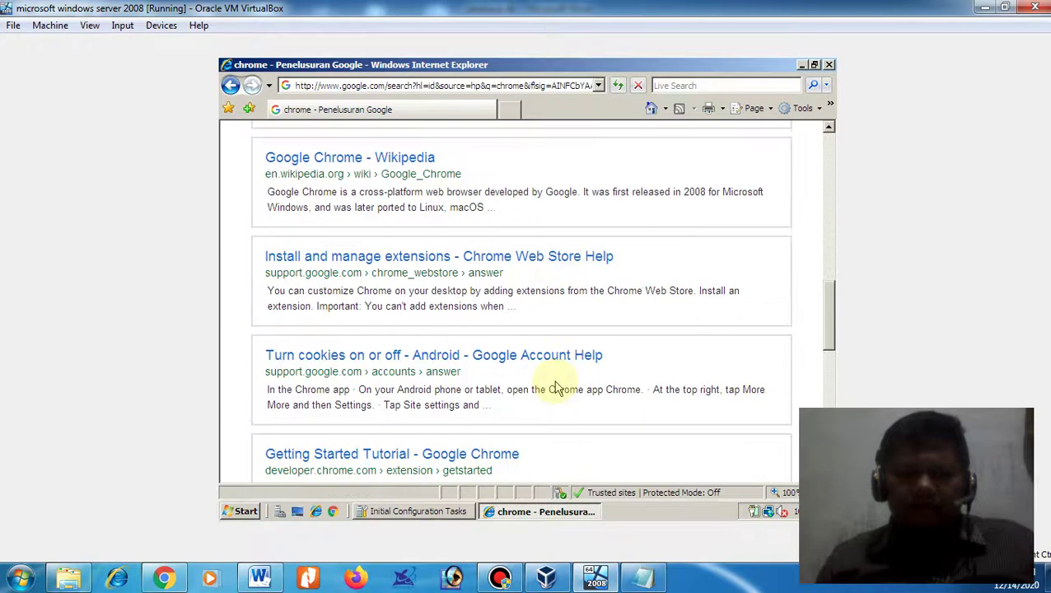
pyautogui.scroll(-4, 550, 380)
pyautogui.scroll(15, 556, 376)
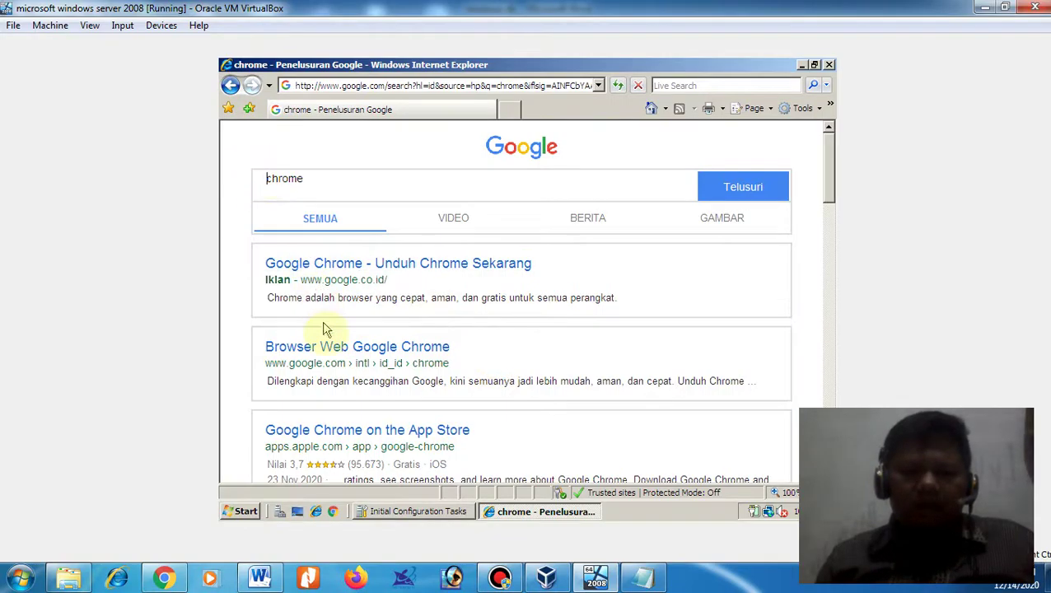
# - Open the 'Browser Web Google Chrome' result, accepting the security alert
pyautogui.click(330, 347)
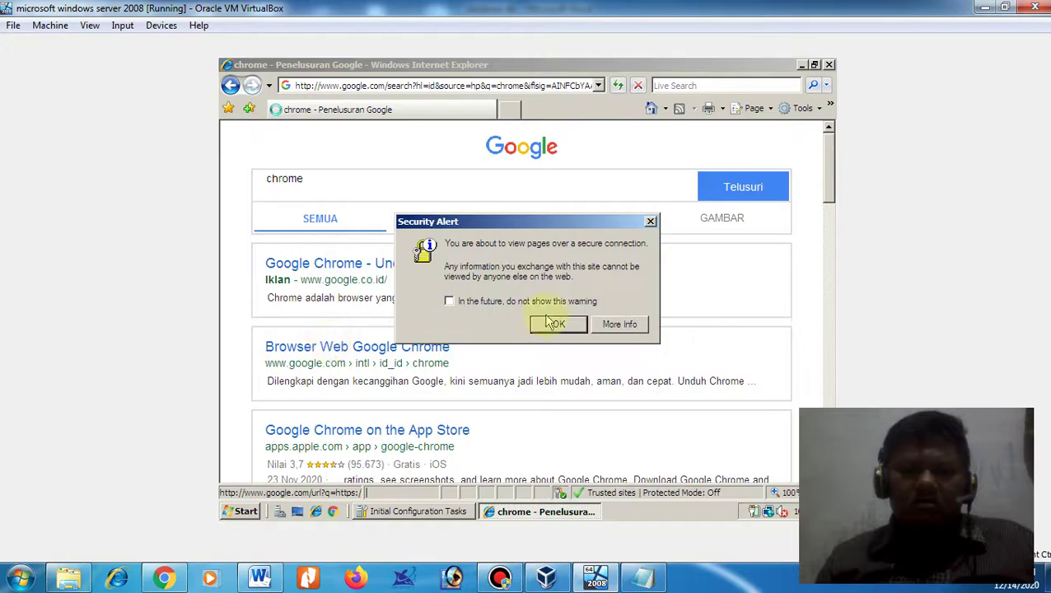
pyautogui.click(556, 324)
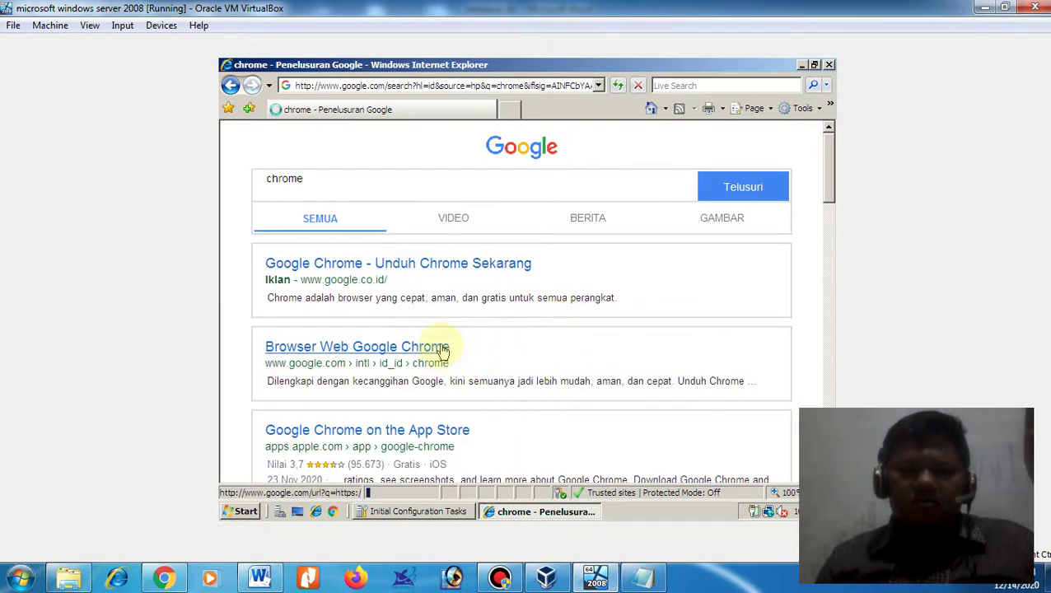
pyautogui.click(442, 348)
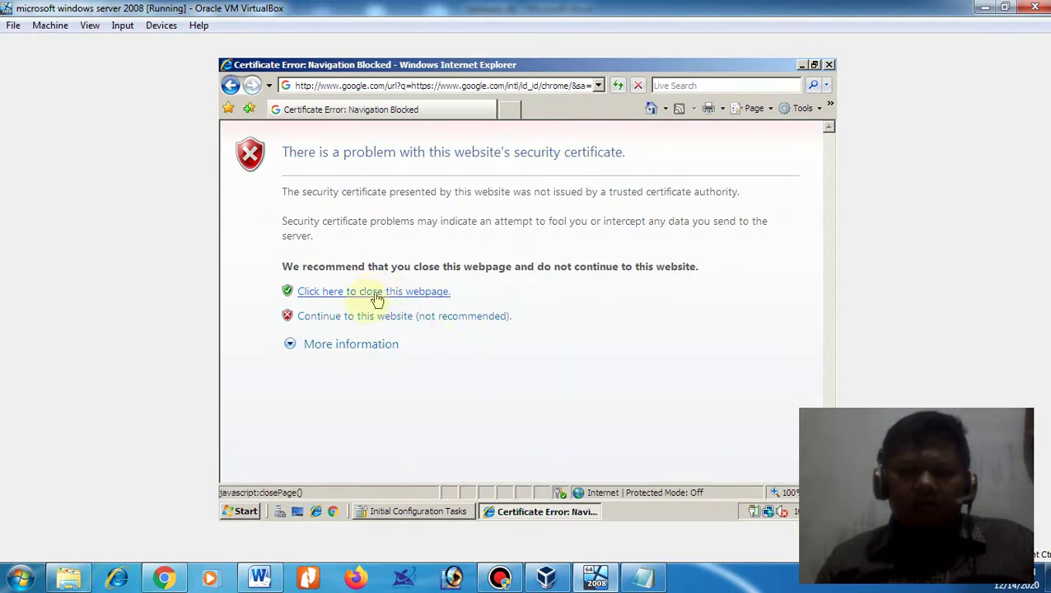
# - Continue past the certificate error to the site, accepting the security alert
pyautogui.click(359, 319)
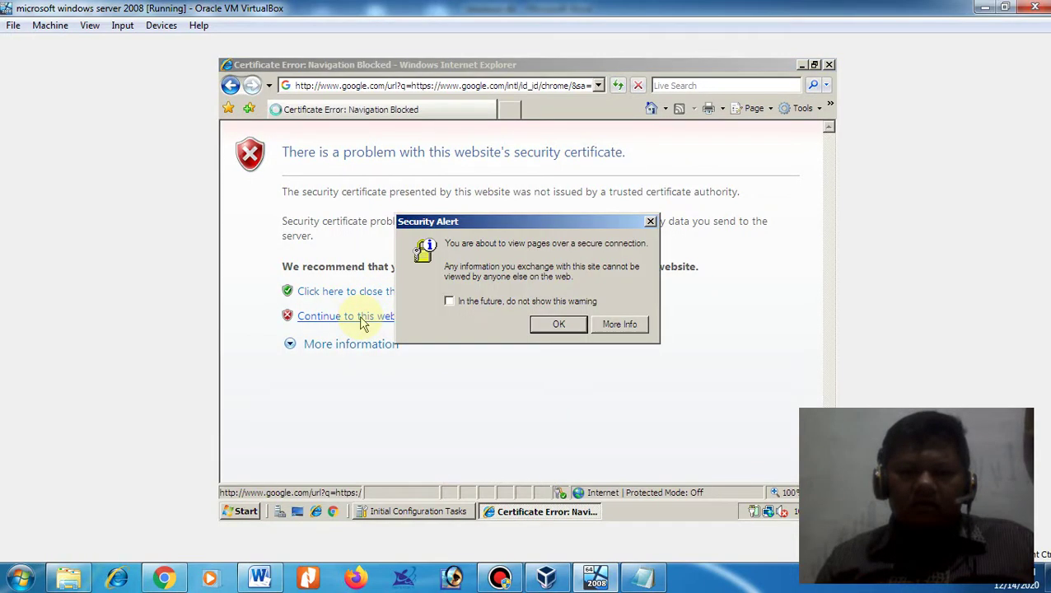
pyautogui.click(544, 323)
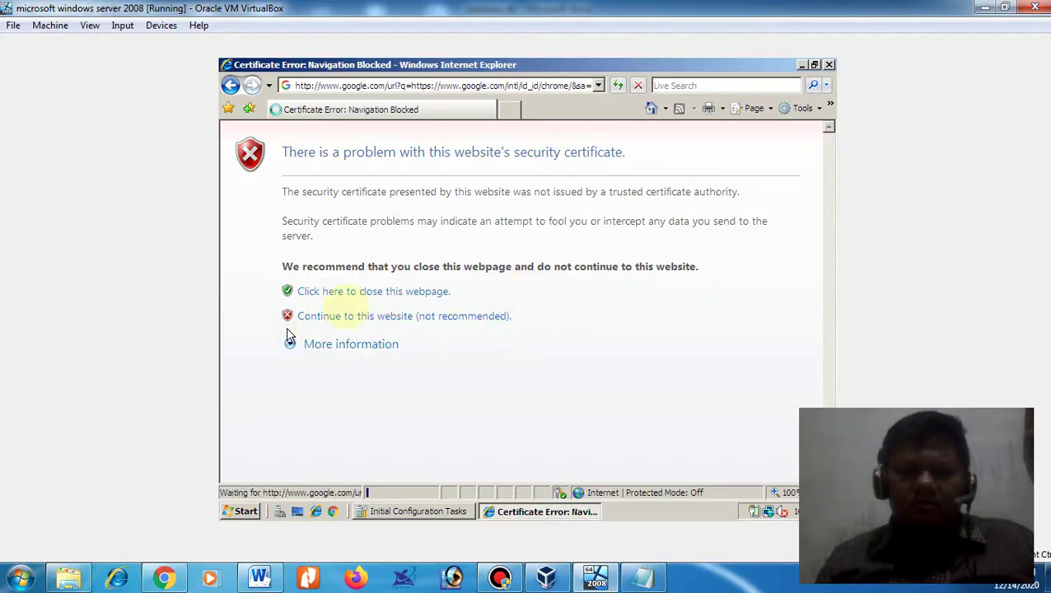
pyautogui.click(349, 320)
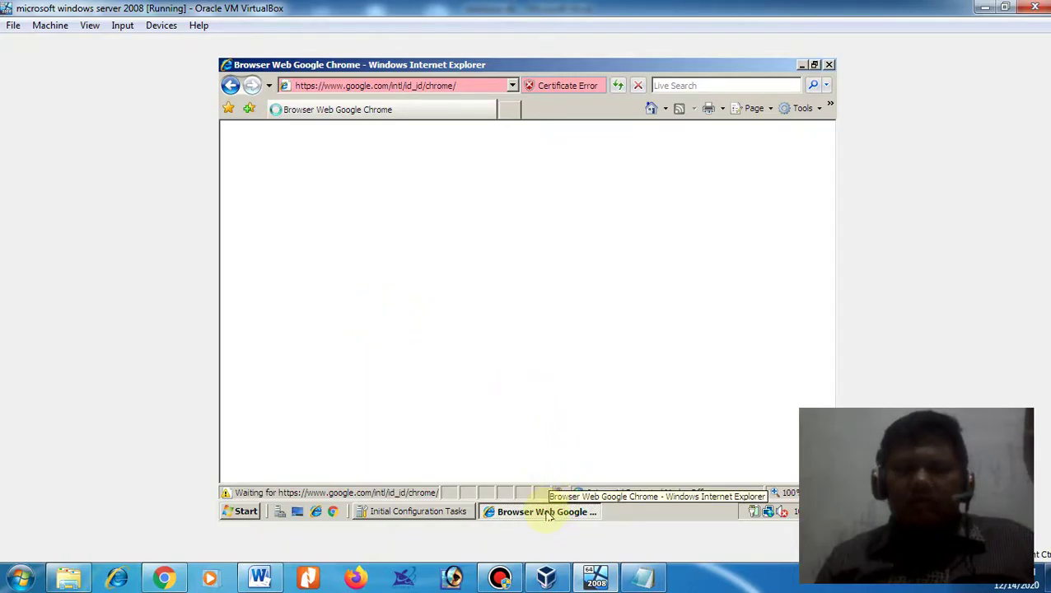
# - Toggle Internet Explorer from the taskbar, leaving it minimized to the desktop
pyautogui.click(548, 512)
pyautogui.click(549, 512)
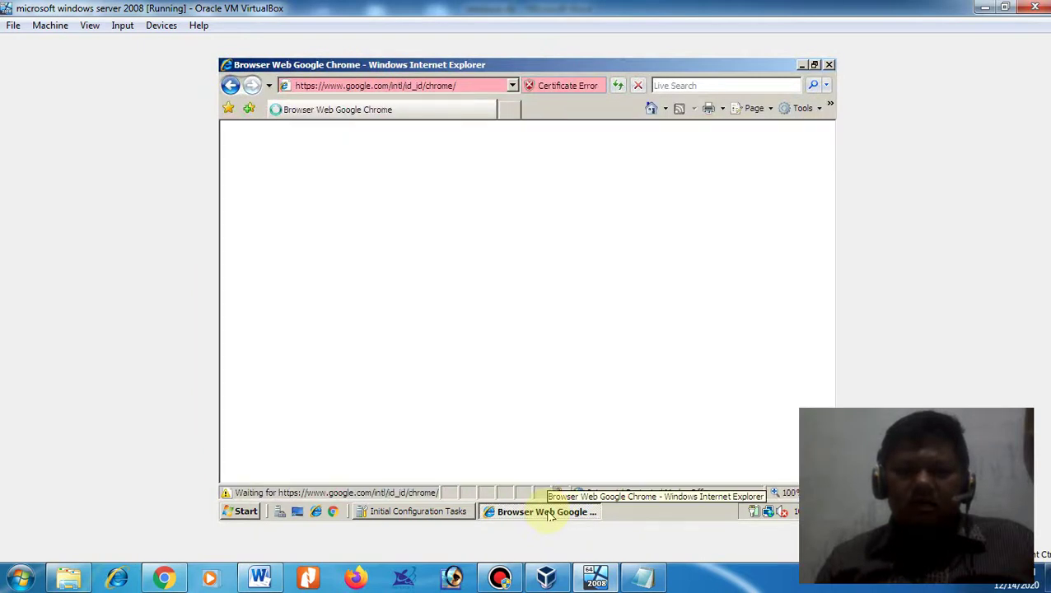
pyautogui.click(549, 512)
pyautogui.click(548, 512)
pyautogui.click(548, 512)
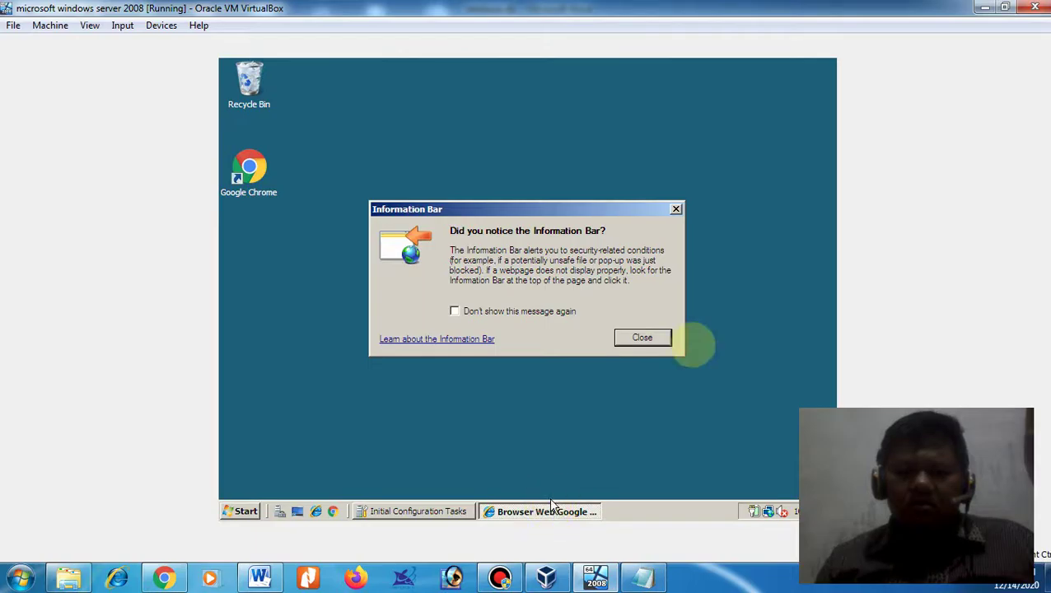
# - Dismiss the Information Bar notice and download the Chrome installer past the certificate and security alerts
pyautogui.click(675, 209)
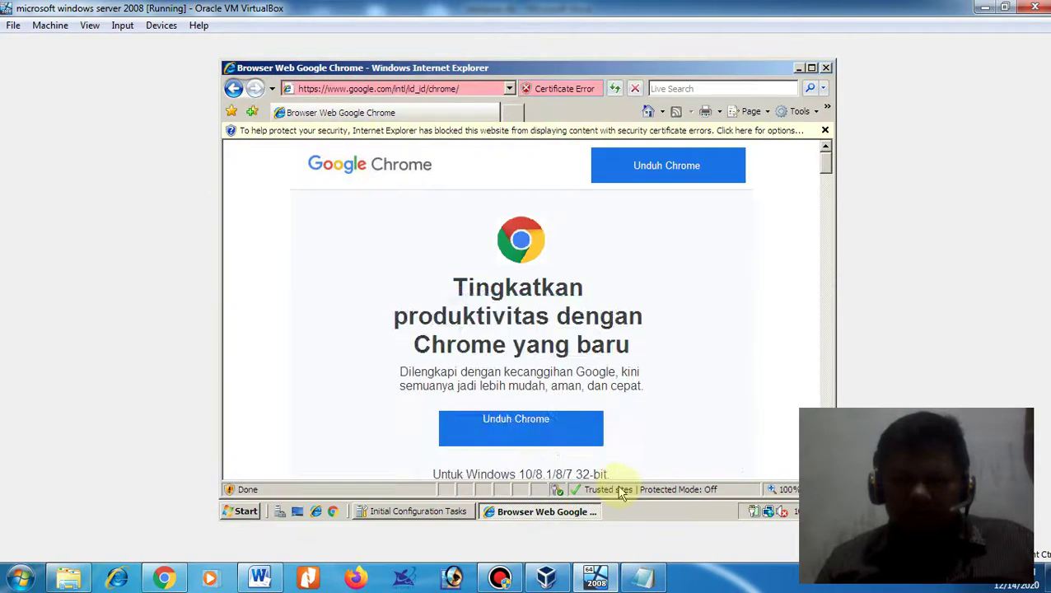
pyautogui.click(528, 441)
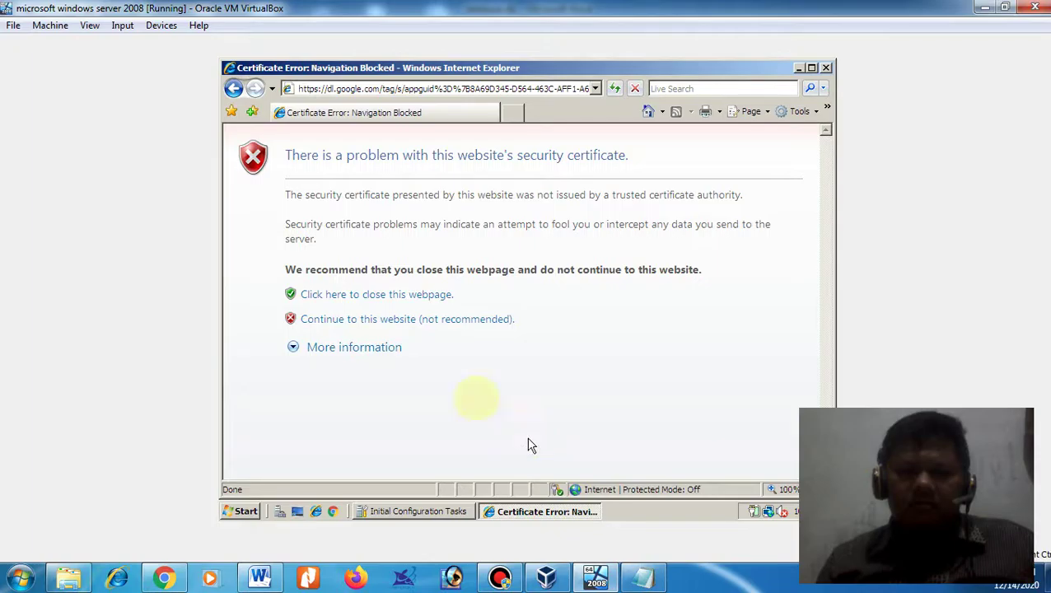
pyautogui.click(360, 325)
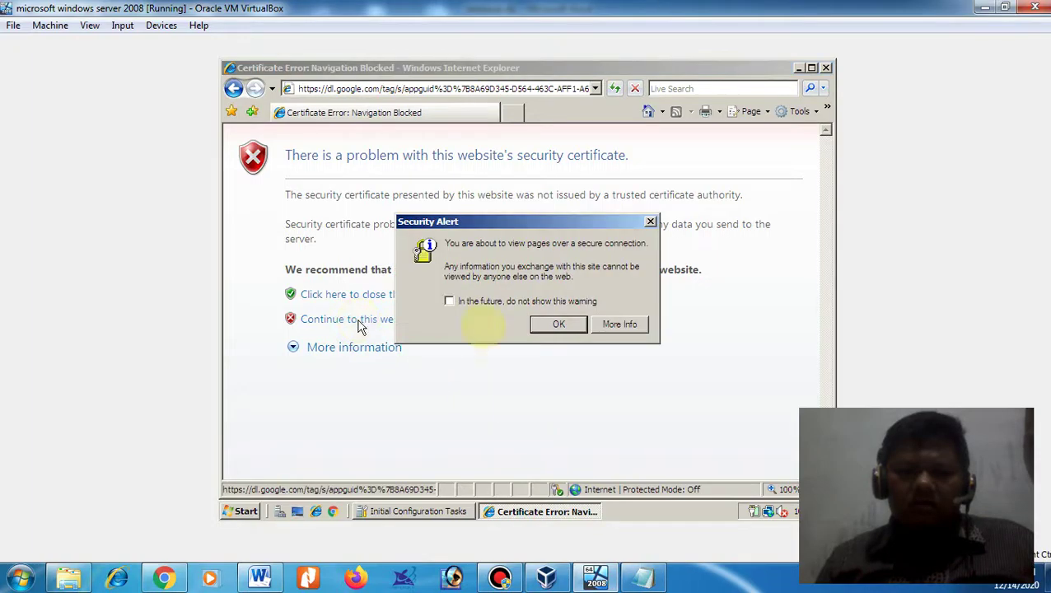
pyautogui.click(559, 328)
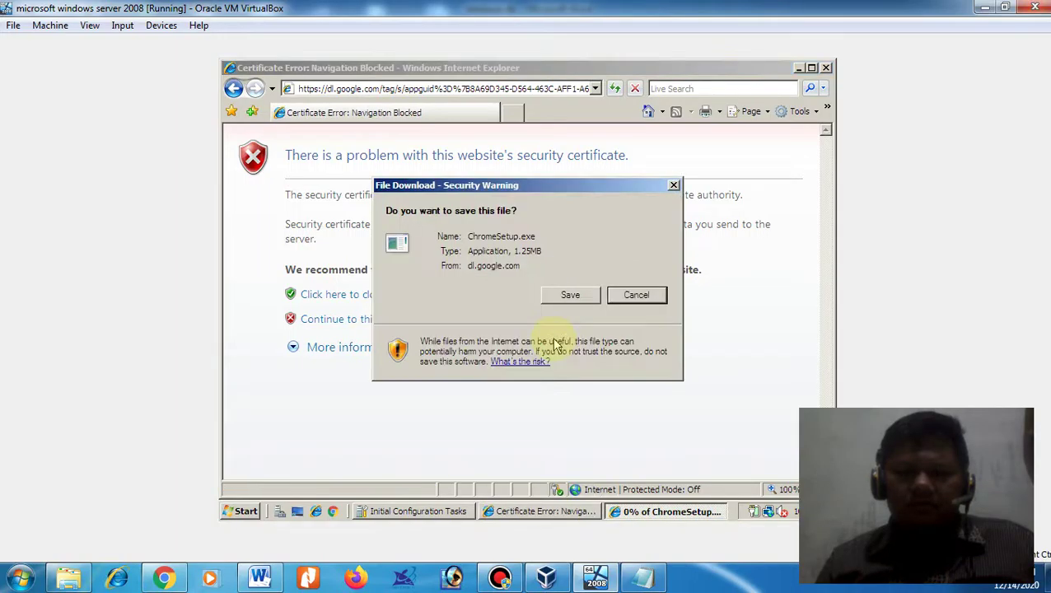
# - Save the Chrome installer to Downloads as ChromeSetup1.exe, keeping ChromeSetup.exe, and dismiss the completion notice
pyautogui.click(571, 295)
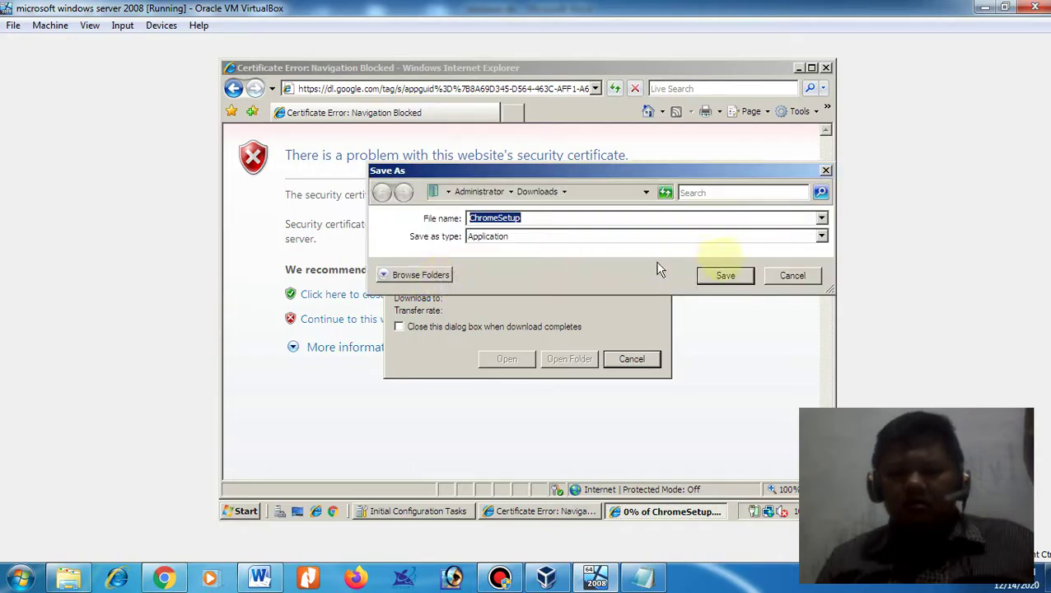
pyautogui.click(708, 278)
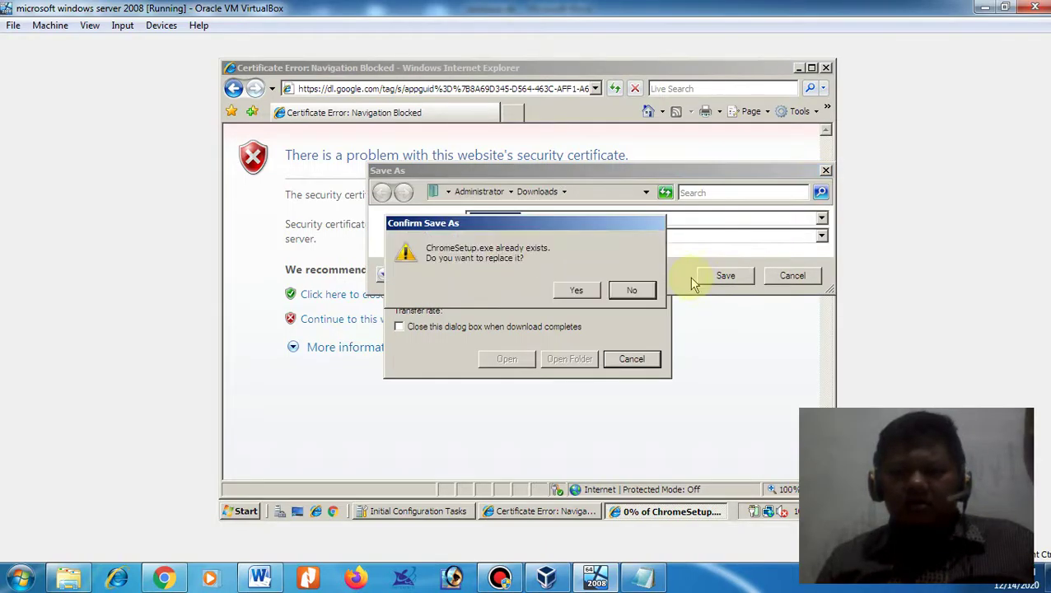
pyautogui.click(632, 290)
pyautogui.click(552, 218)
pyautogui.write('1')
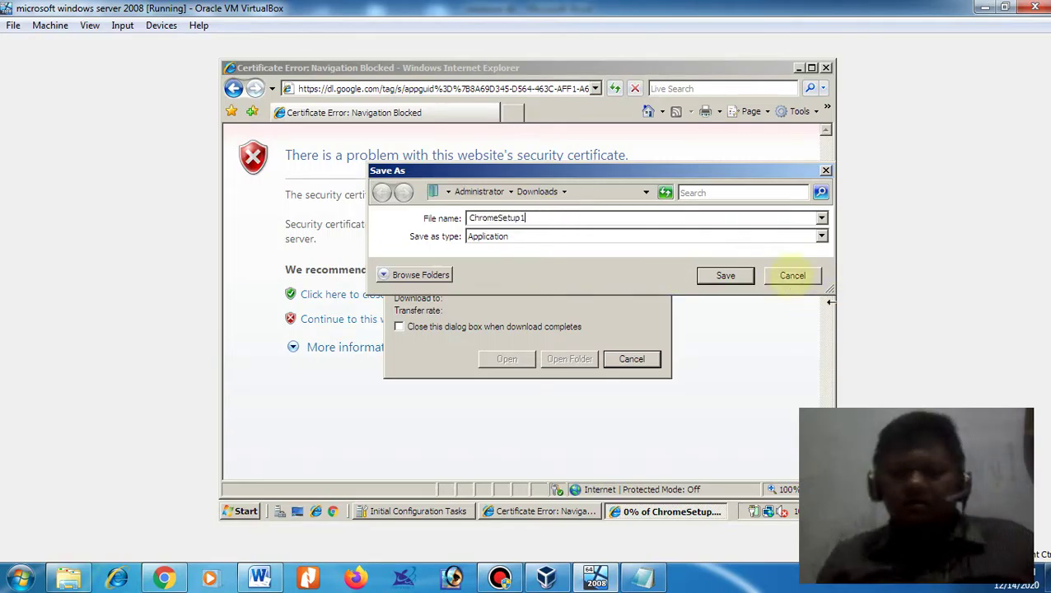
pyautogui.click(723, 277)
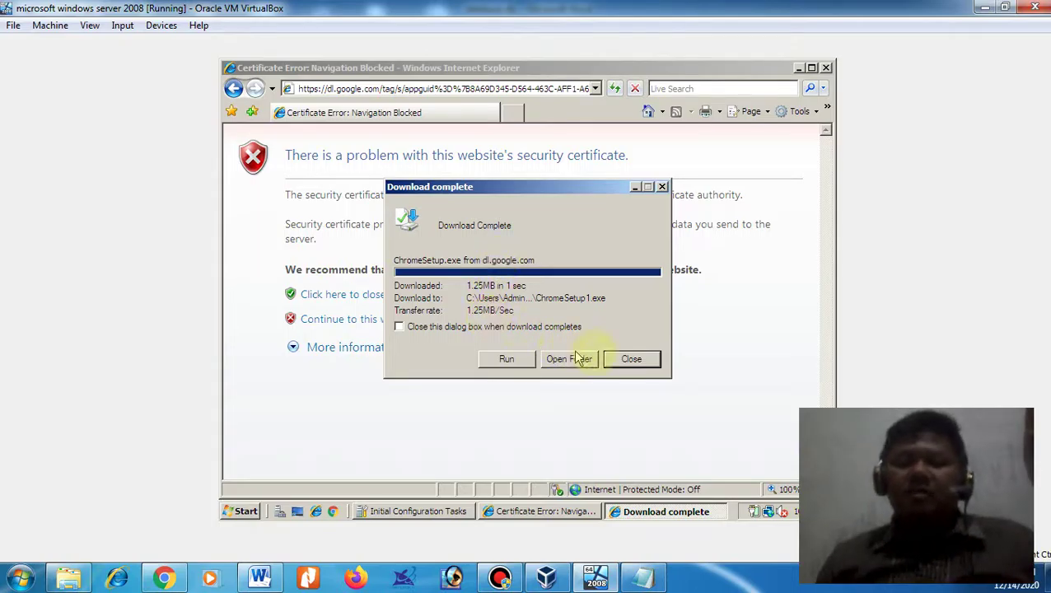
pyautogui.click(615, 359)
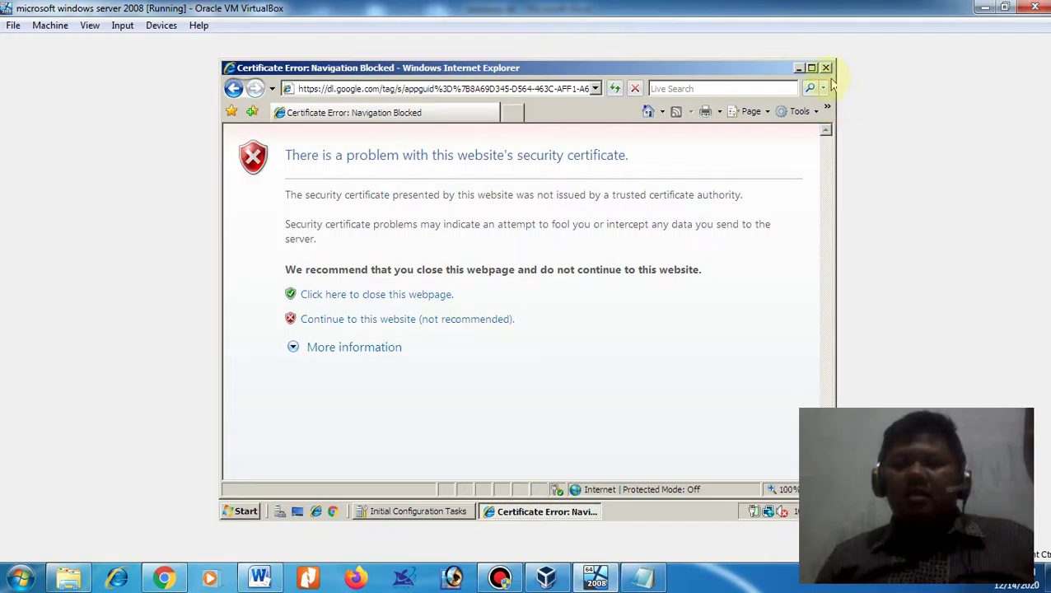
# - Open Internet Options and inspect the Trusted sites list on the Security tab
pyautogui.click(815, 111)
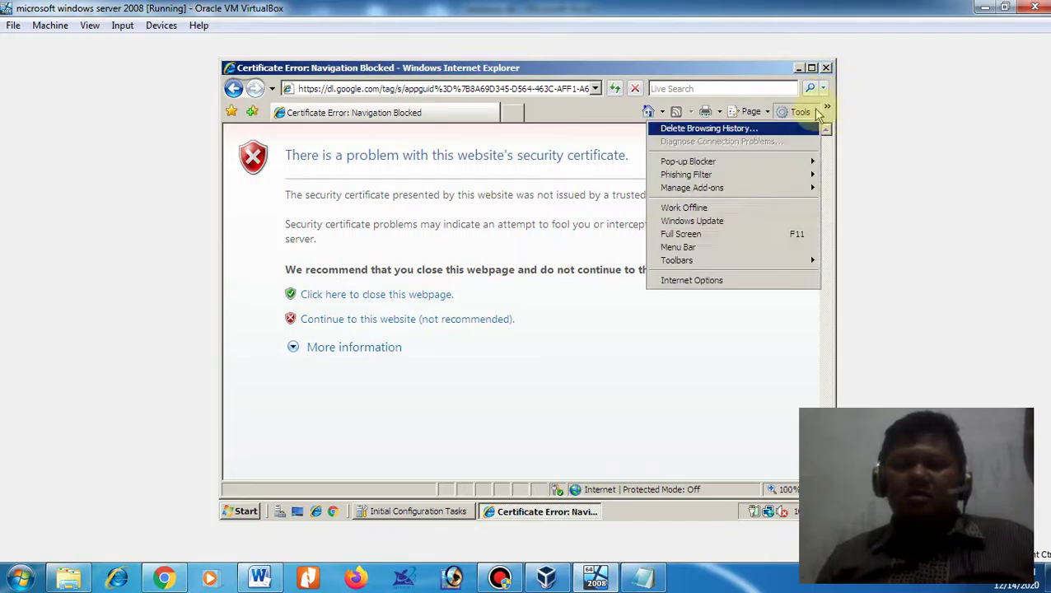
pyautogui.click(704, 280)
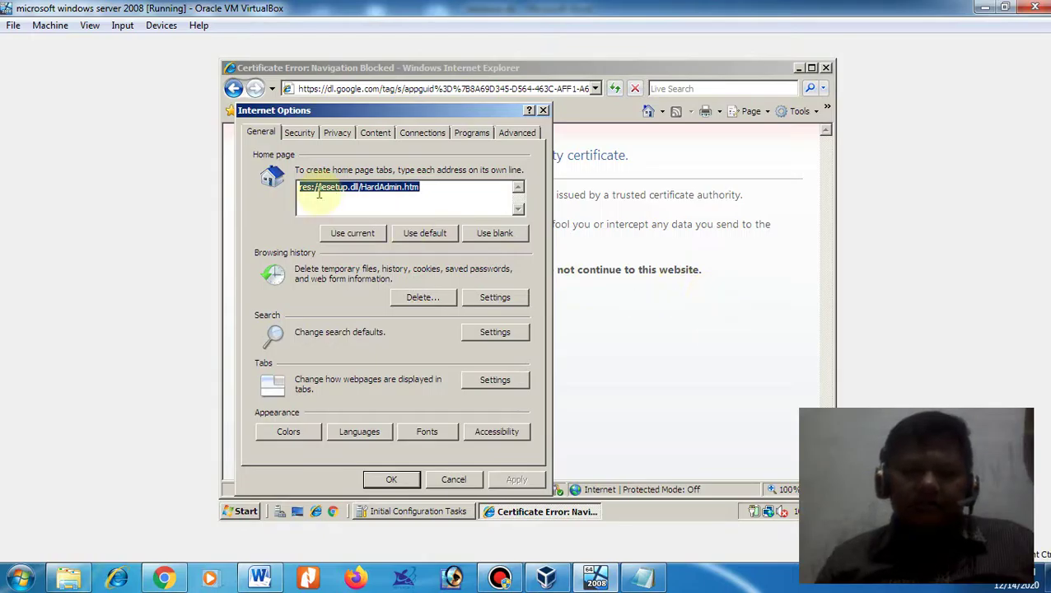
pyautogui.click(300, 133)
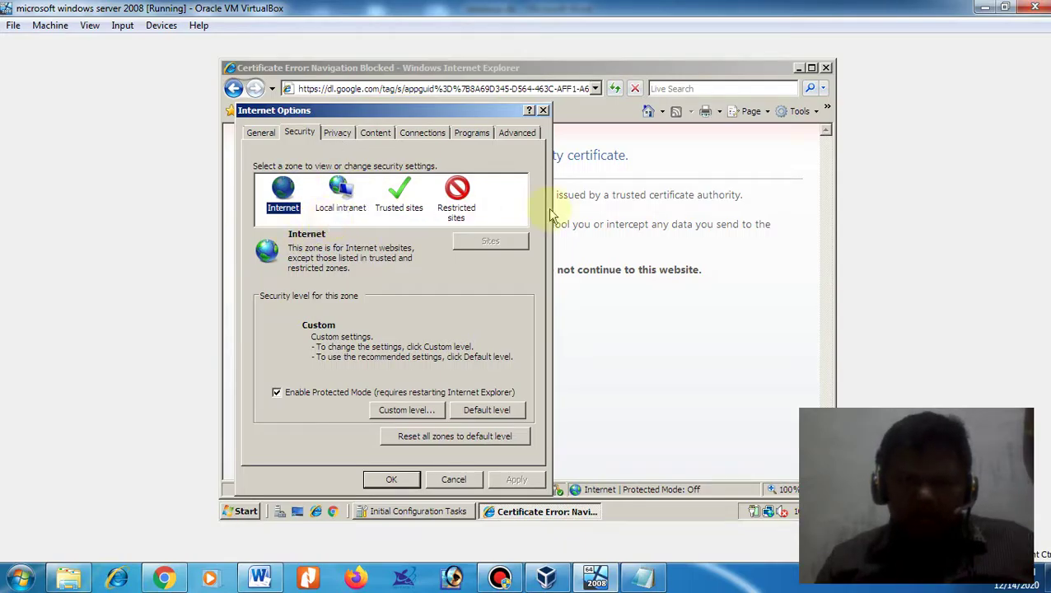
pyautogui.click(399, 198)
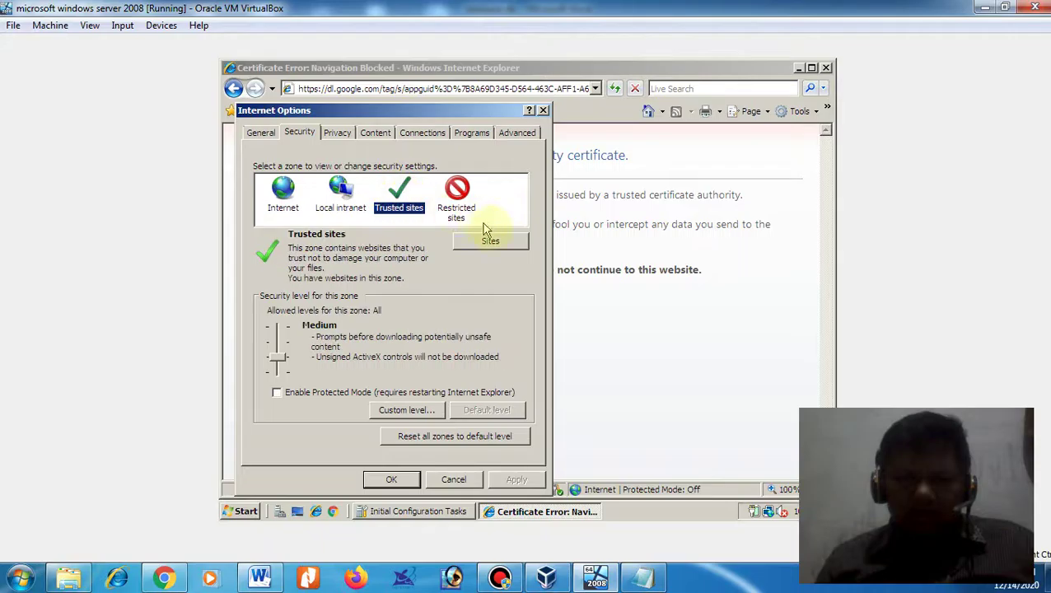
pyautogui.click(491, 242)
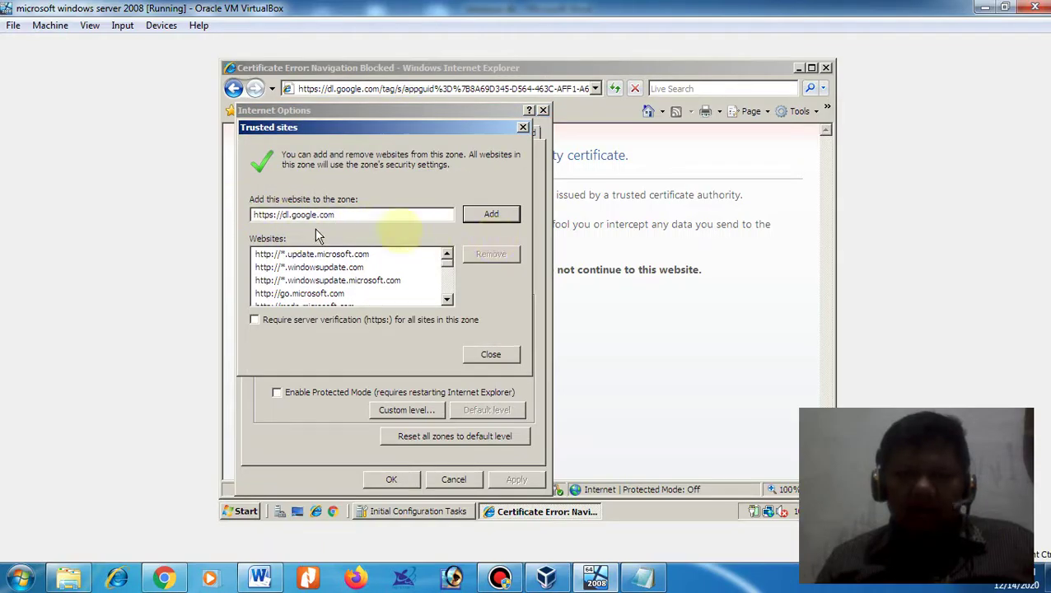
pyautogui.click(525, 130)
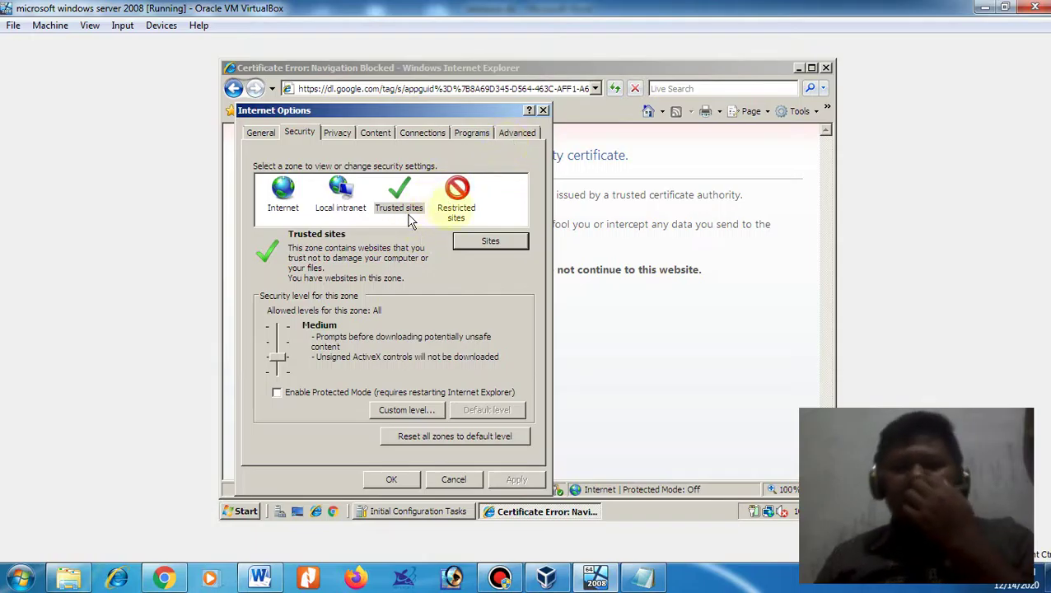
pyautogui.click(482, 240)
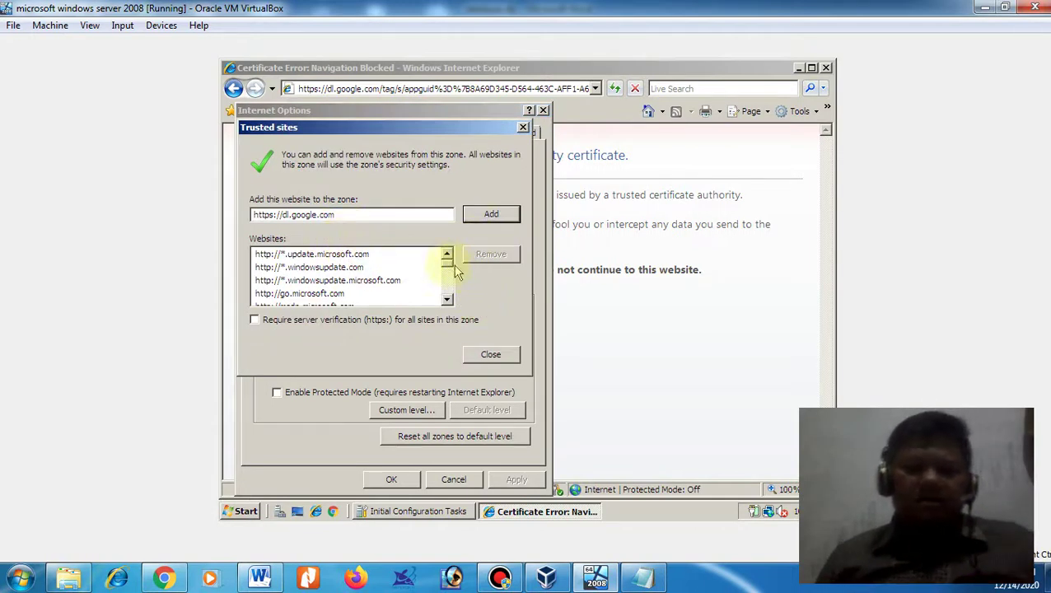
pyautogui.moveTo(447, 270)
pyautogui.mouseDown()
pyautogui.moveTo(446, 298)
pyautogui.moveTo(445, 265)
pyautogui.mouseUp()
pyautogui.click(522, 127)
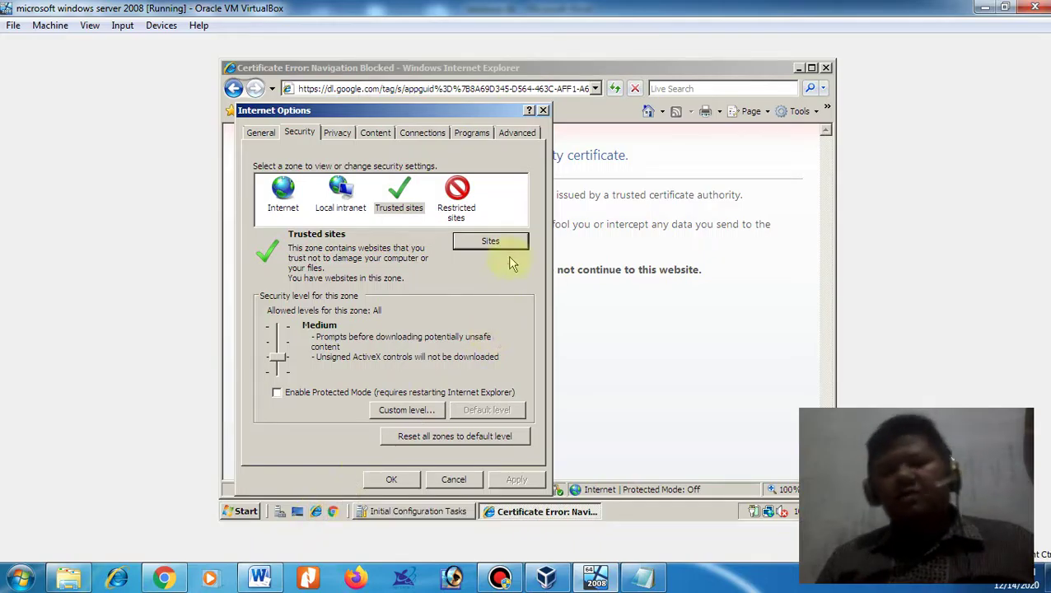
# - Look through the Privacy, Connections, Programs, Advanced, Content and General tabs
pyautogui.click(336, 133)
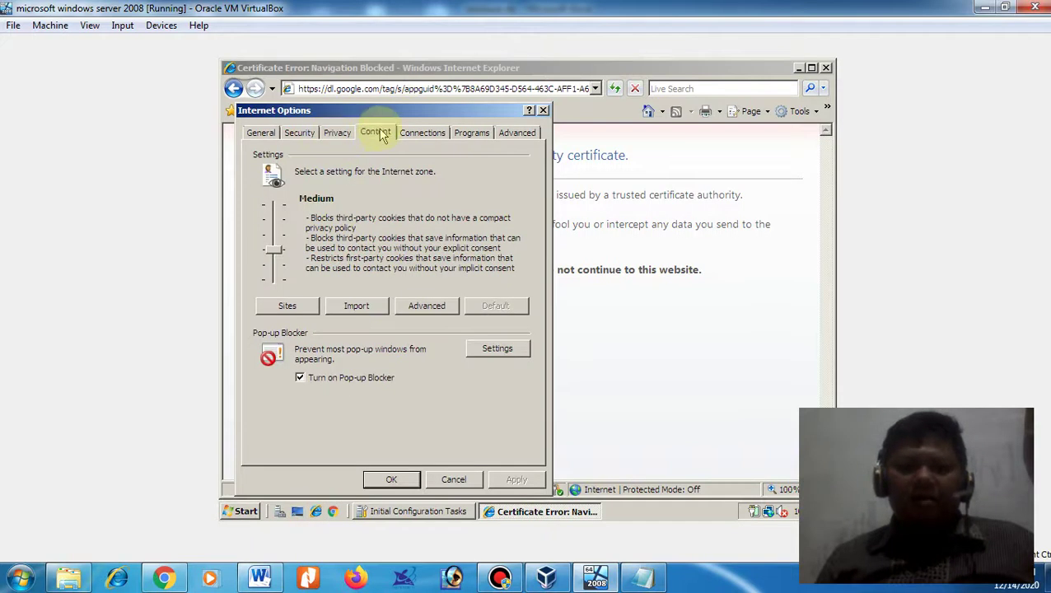
pyautogui.click(420, 133)
pyautogui.click(466, 134)
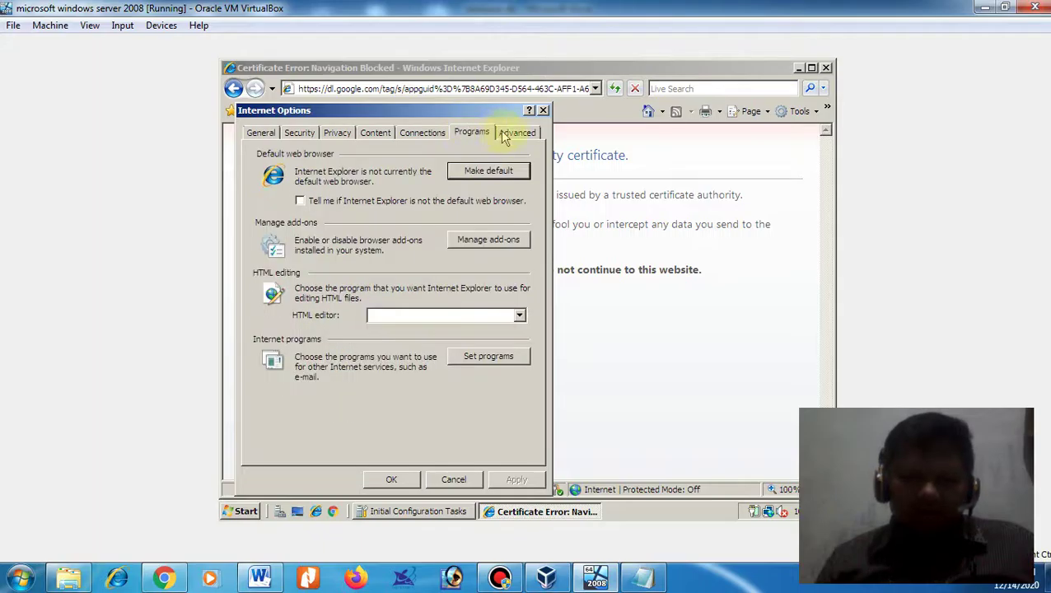
pyautogui.click(517, 134)
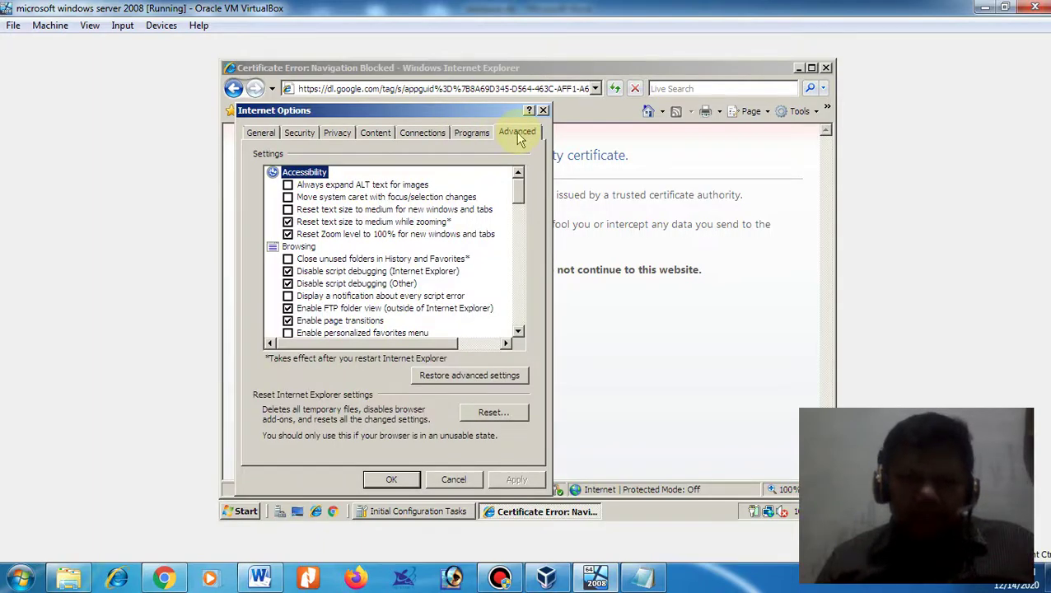
pyautogui.click(518, 135)
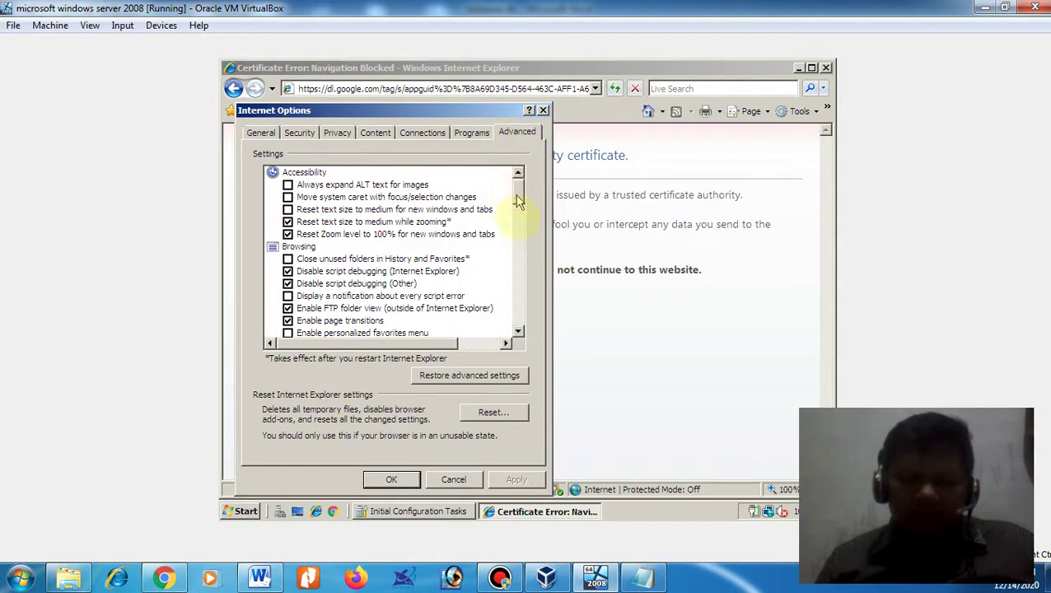
pyautogui.moveTo(518, 201); pyautogui.dragTo(536, 317)
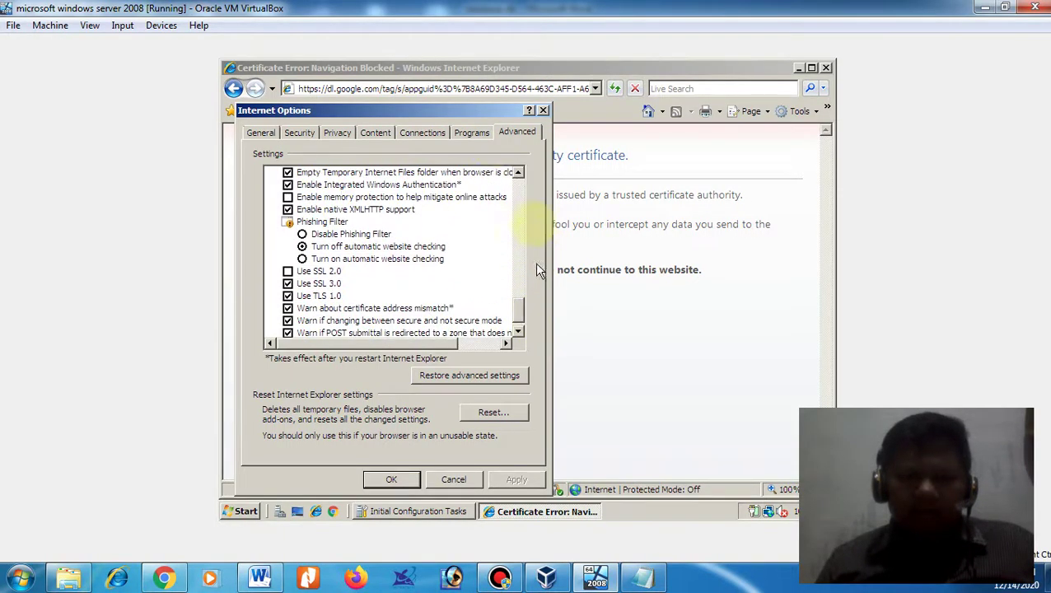
pyautogui.click(470, 133)
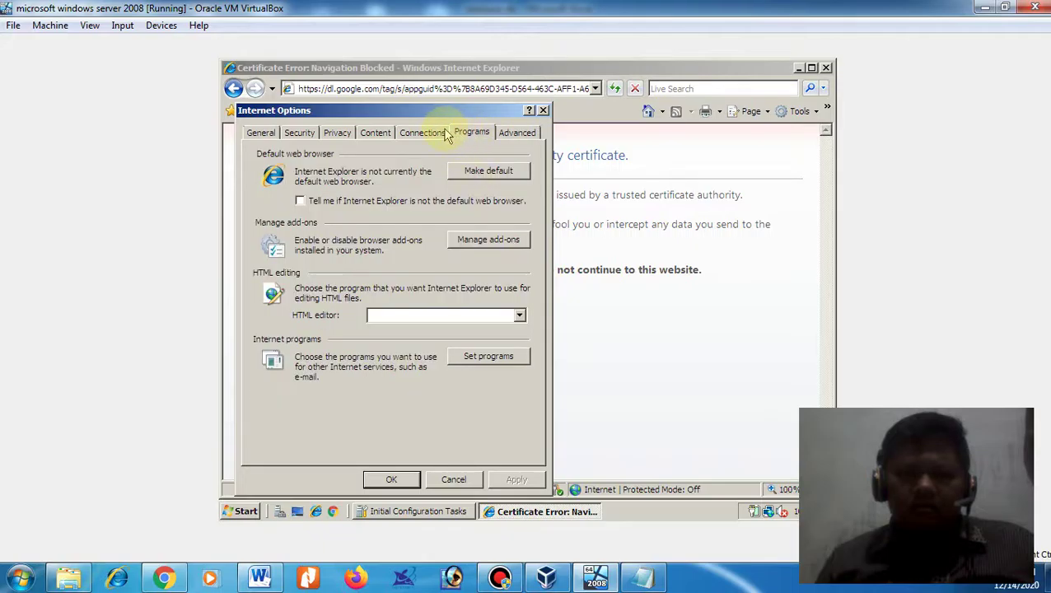
pyautogui.click(442, 135)
pyautogui.click(378, 135)
pyautogui.click(343, 135)
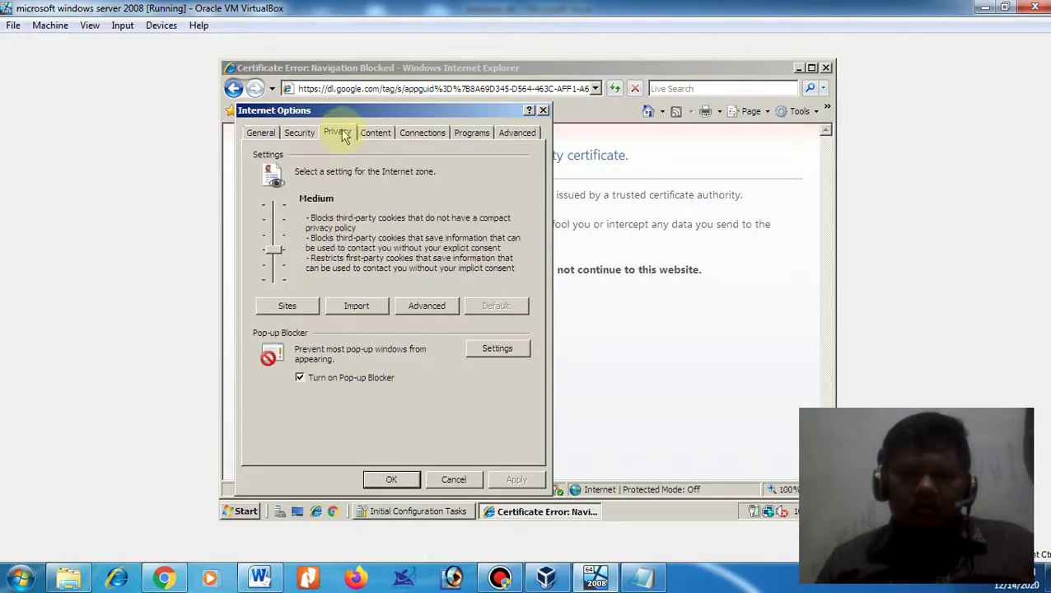
pyautogui.click(297, 136)
pyautogui.click(259, 135)
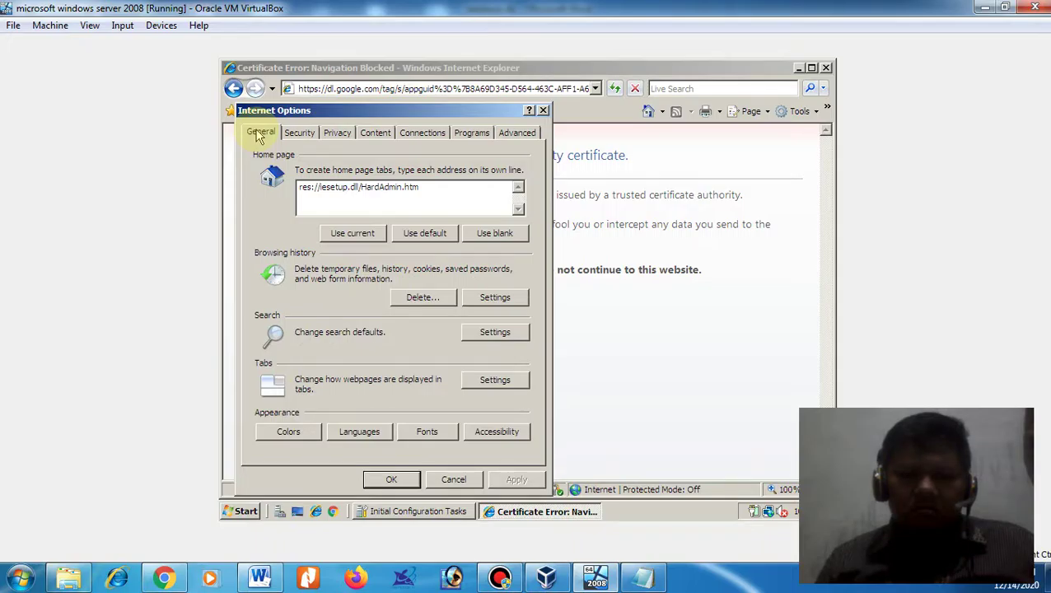
# - Cancel the temporary files and history settings, then close Internet Options without changes
pyautogui.click(525, 301)
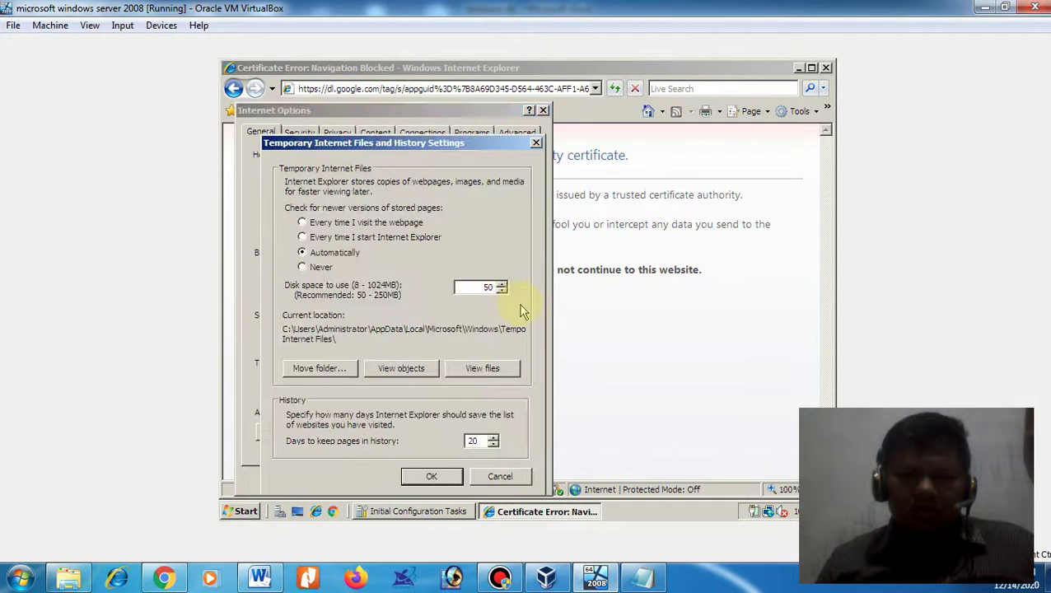
pyautogui.click(497, 476)
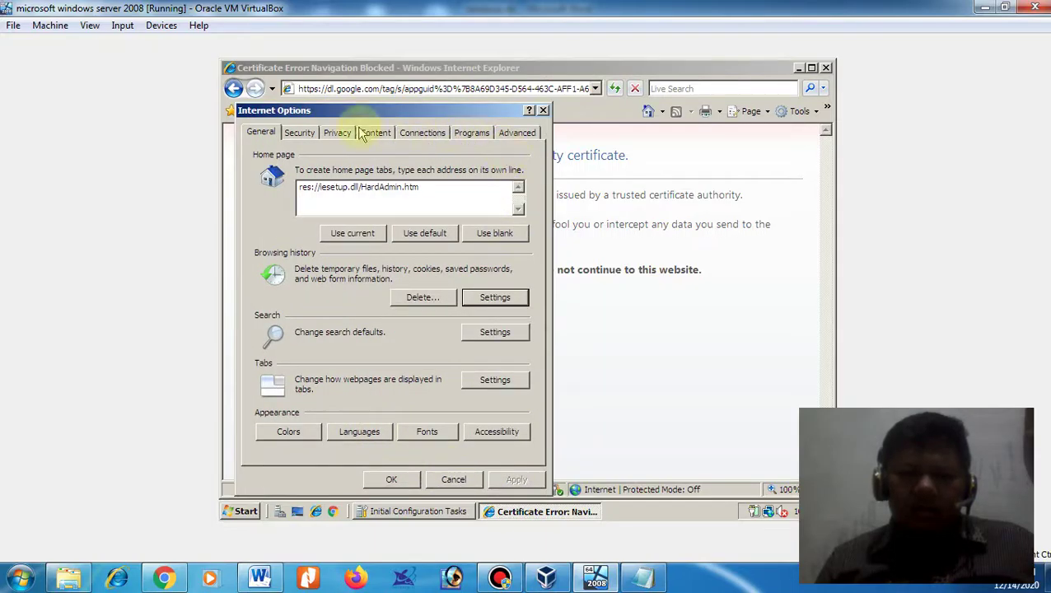
pyautogui.click(298, 132)
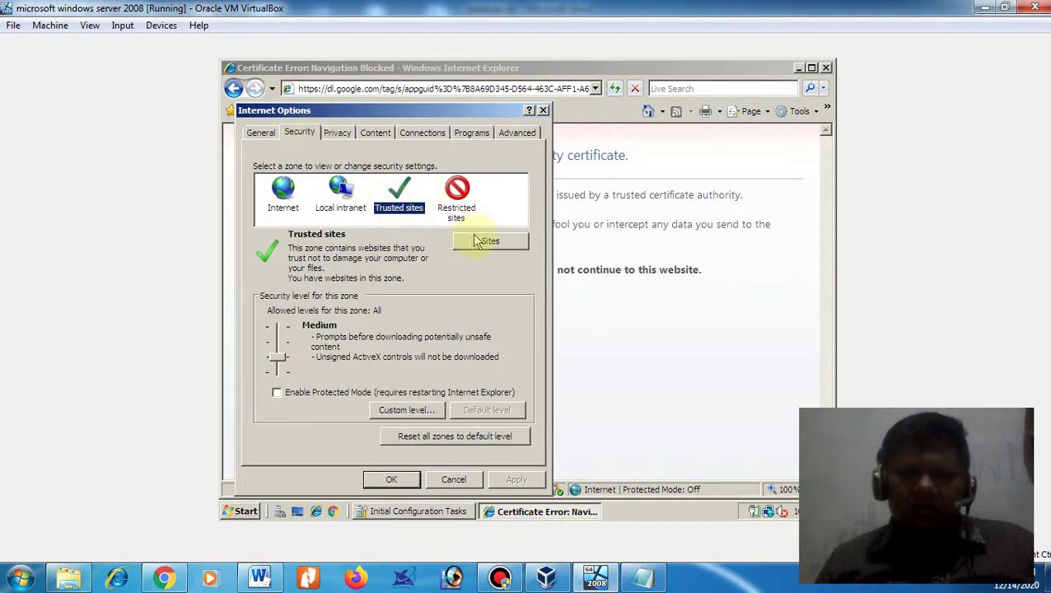
pyautogui.click(453, 479)
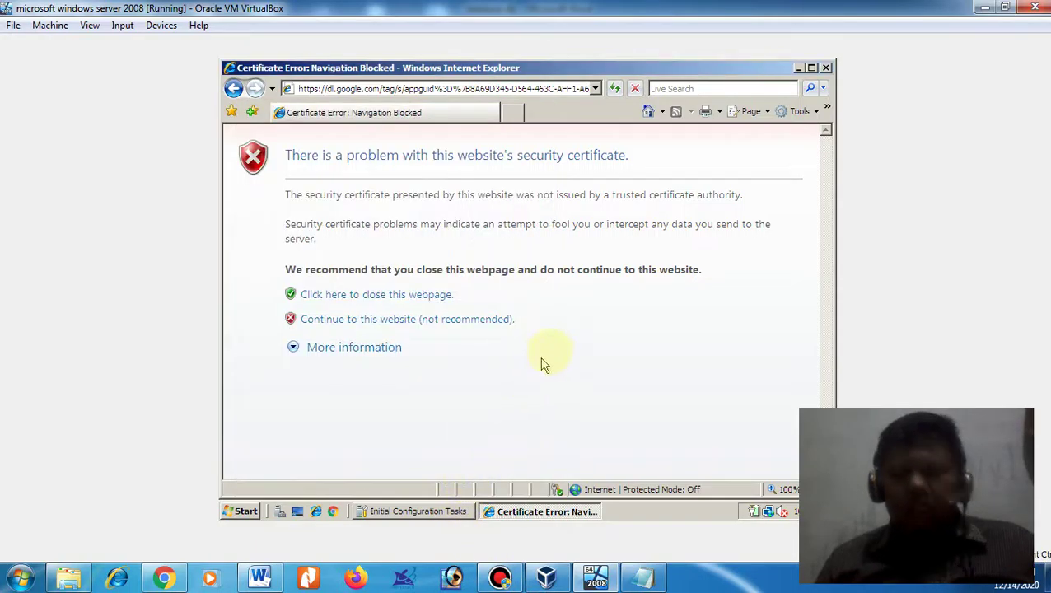
# - Minimize the guest's certificate error window, show Administrative Tools, then switch to the host's Modul Teori folder
pyautogui.click(798, 69)
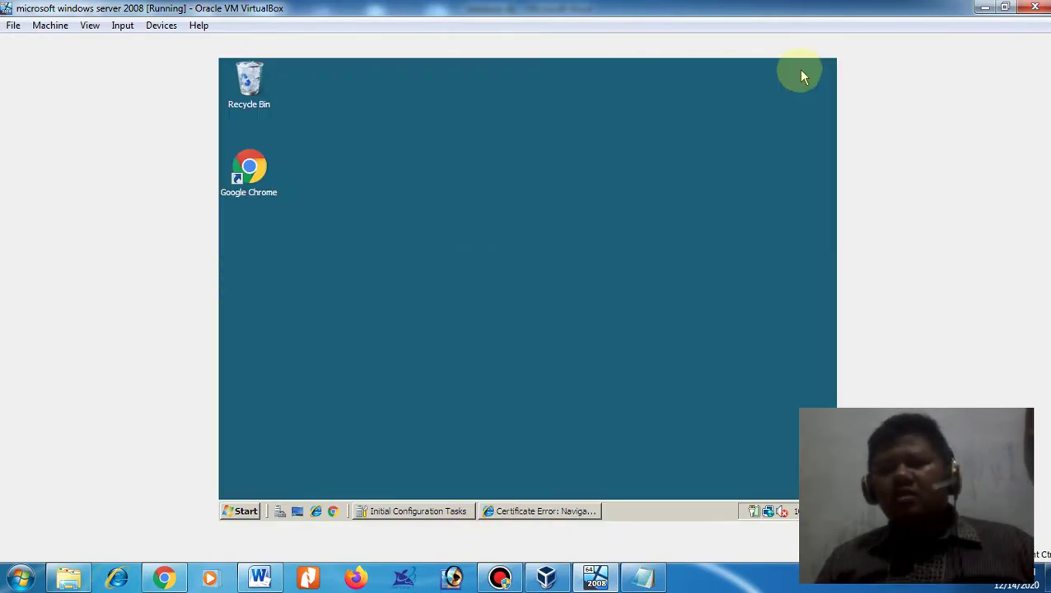
pyautogui.click(243, 512)
pyautogui.moveTo(519, 327)
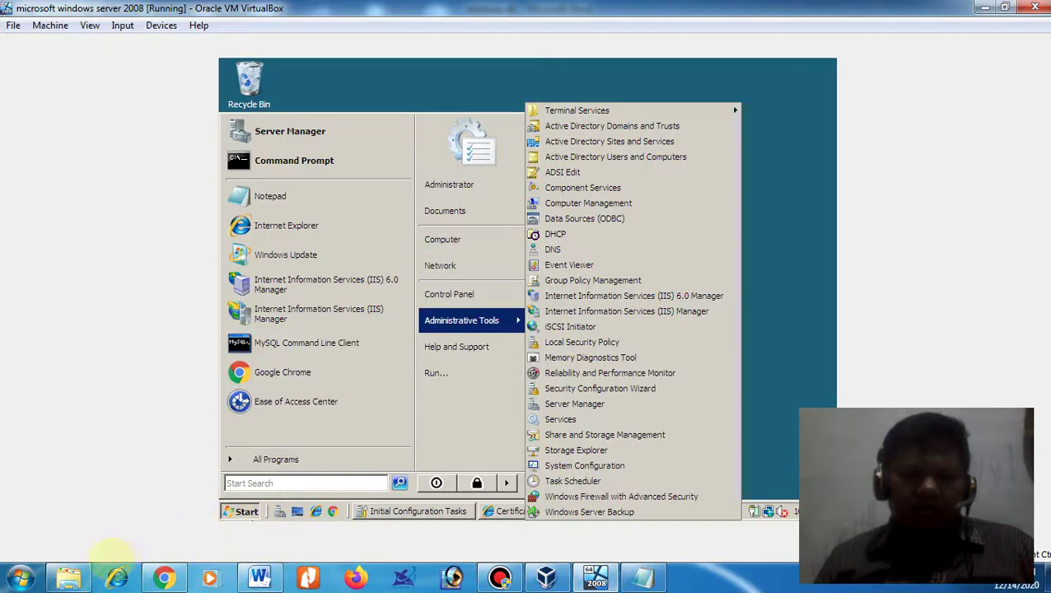
pyautogui.click(68, 577)
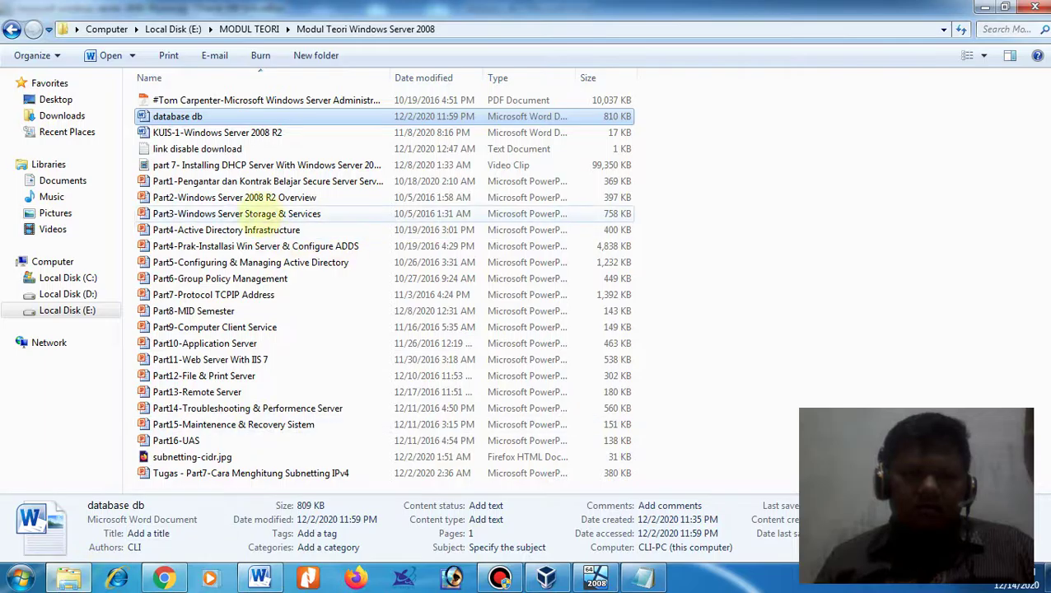
# - Copy the first mustbegeek URL from the 'link disable download' note, then return to Chrome's Gmail tab
pyautogui.doubleClick(216, 148)
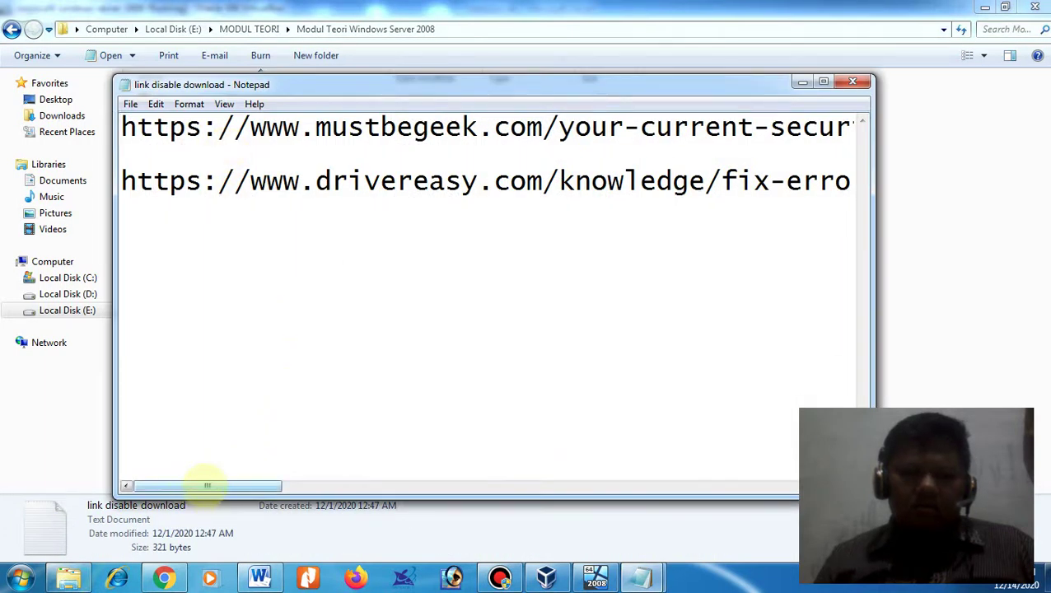
pyautogui.moveTo(208, 486); pyautogui.dragTo(789, 506)
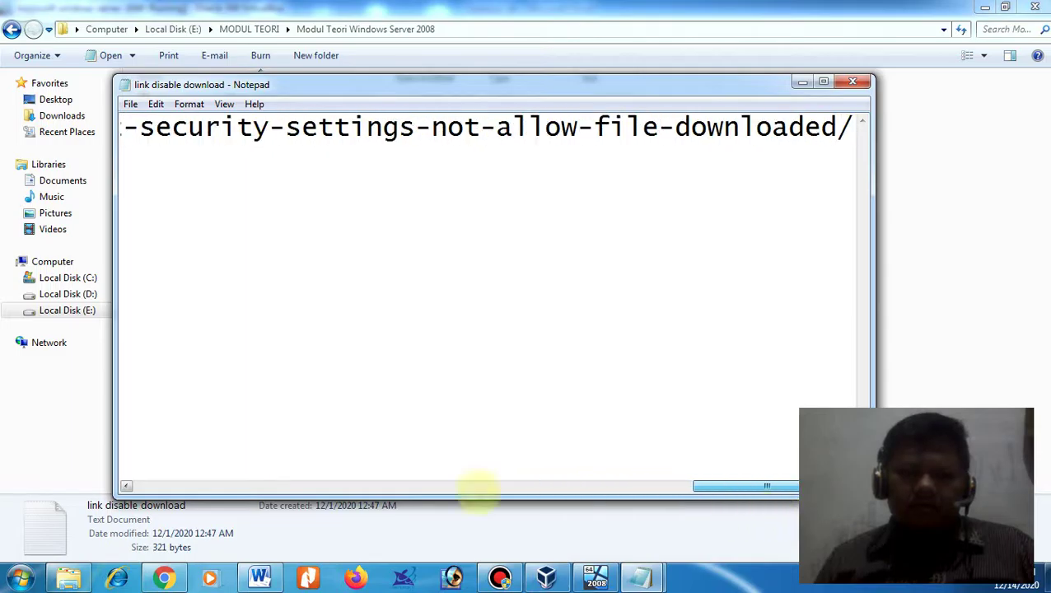
pyautogui.click(478, 486)
pyautogui.moveTo(122, 126); pyautogui.dragTo(186, 126)
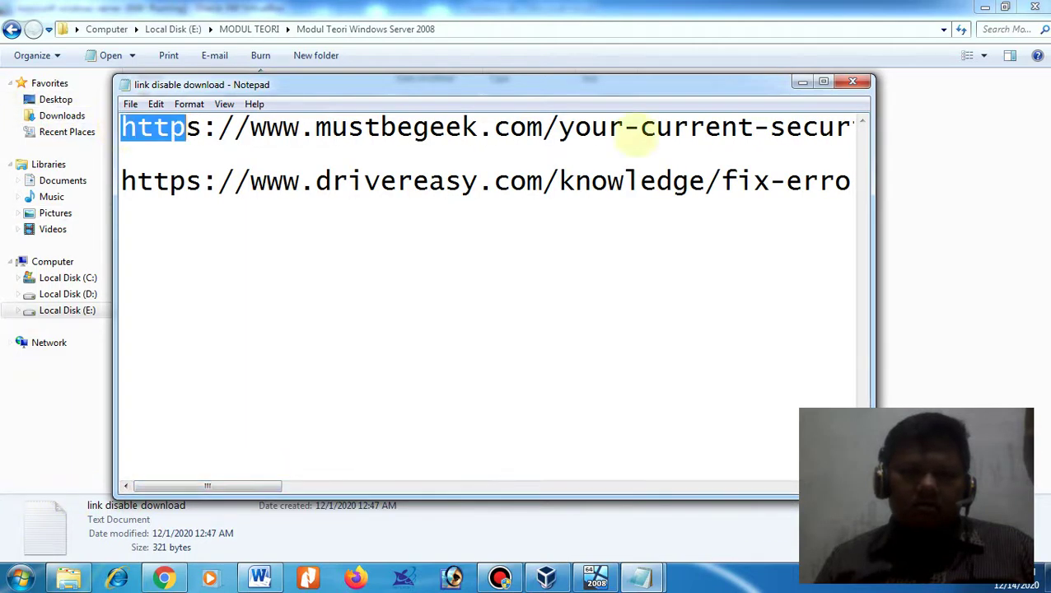
pyautogui.moveTo(638, 140); pyautogui.dragTo(960, 131)
pyautogui.rightClick(697, 126)
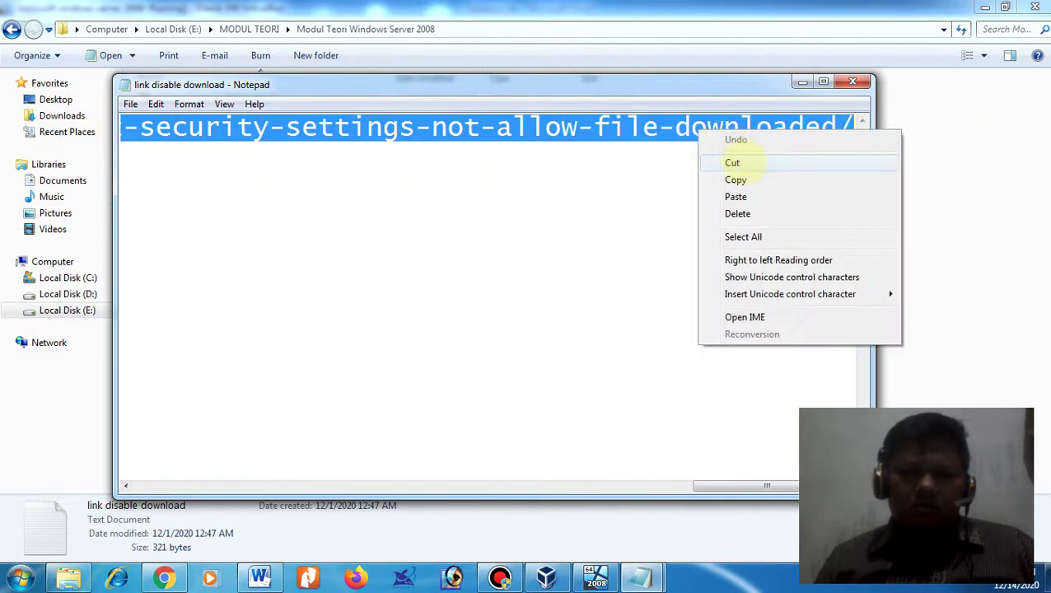
pyautogui.click(735, 179)
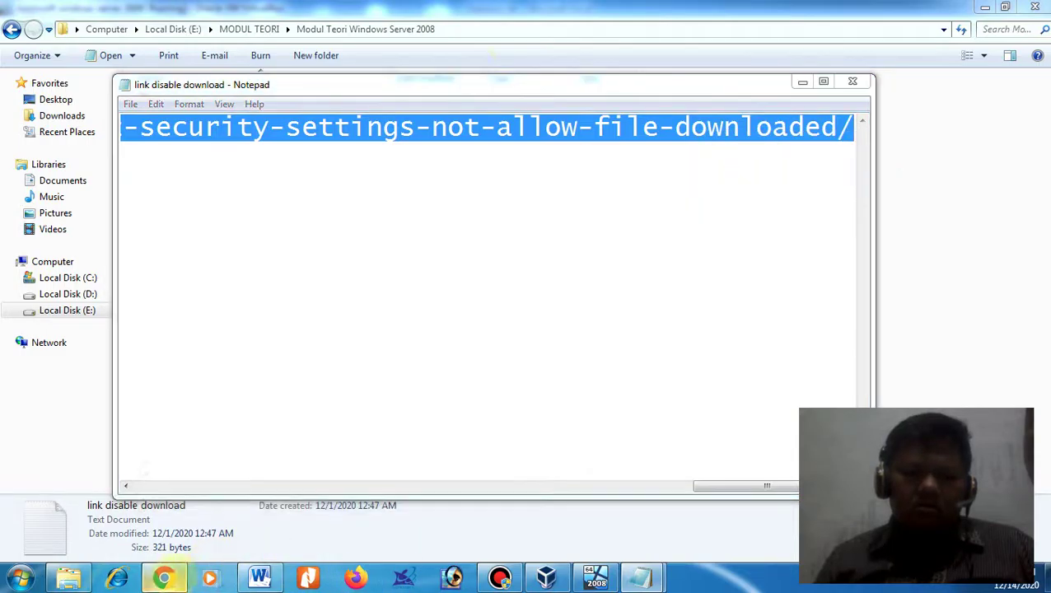
pyautogui.click(164, 578)
pyautogui.click(613, 14)
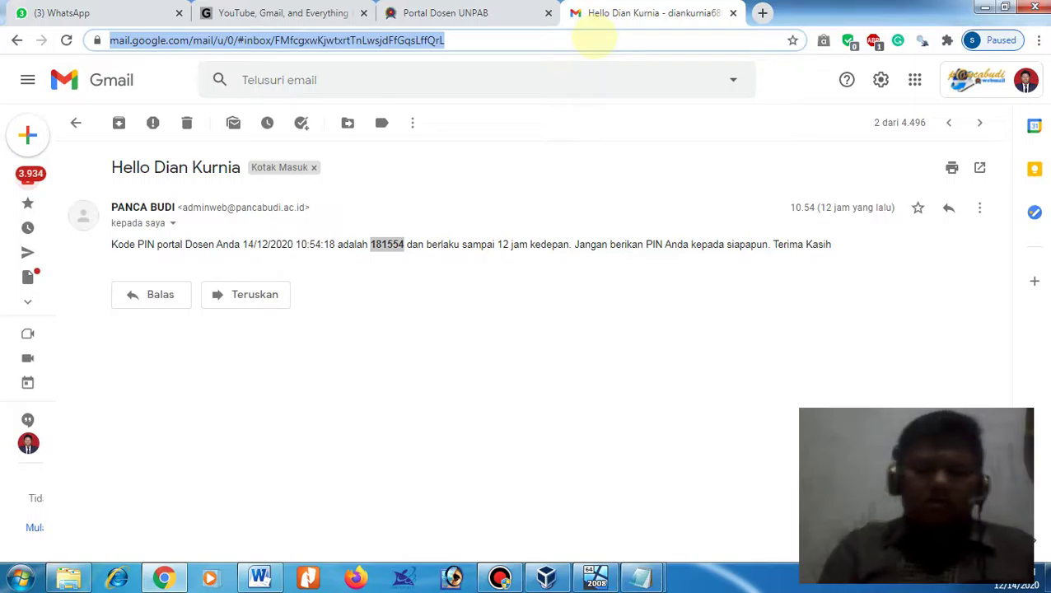
# - Load the pasted mustbegeek URL, open the note's drivereasy URL in a new tab, then return to the article
pyautogui.hotkey('ctrl', 'v')
pyautogui.press('Return')
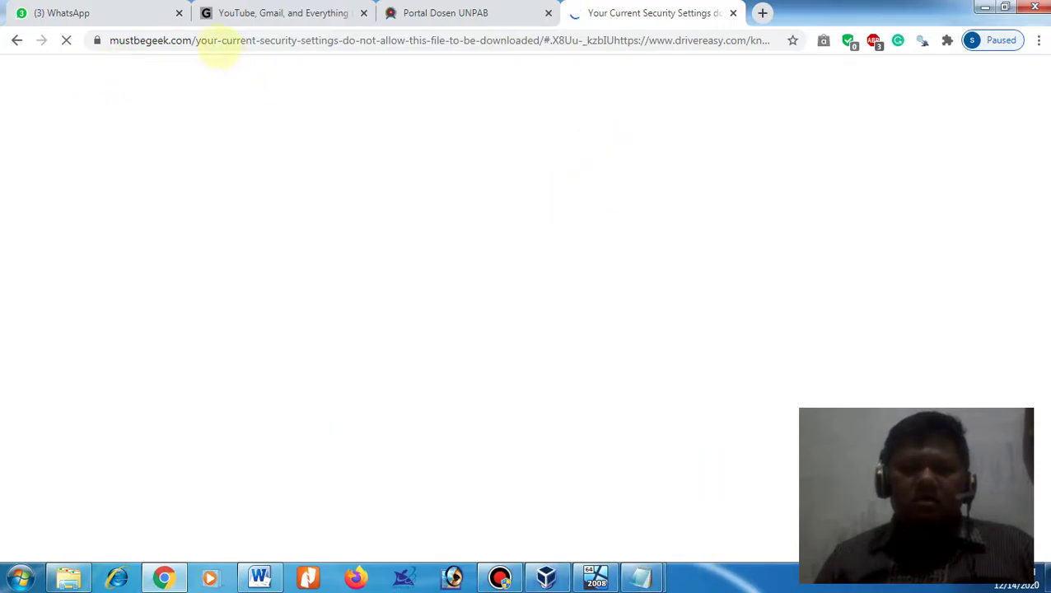
pyautogui.moveTo(651, 568)
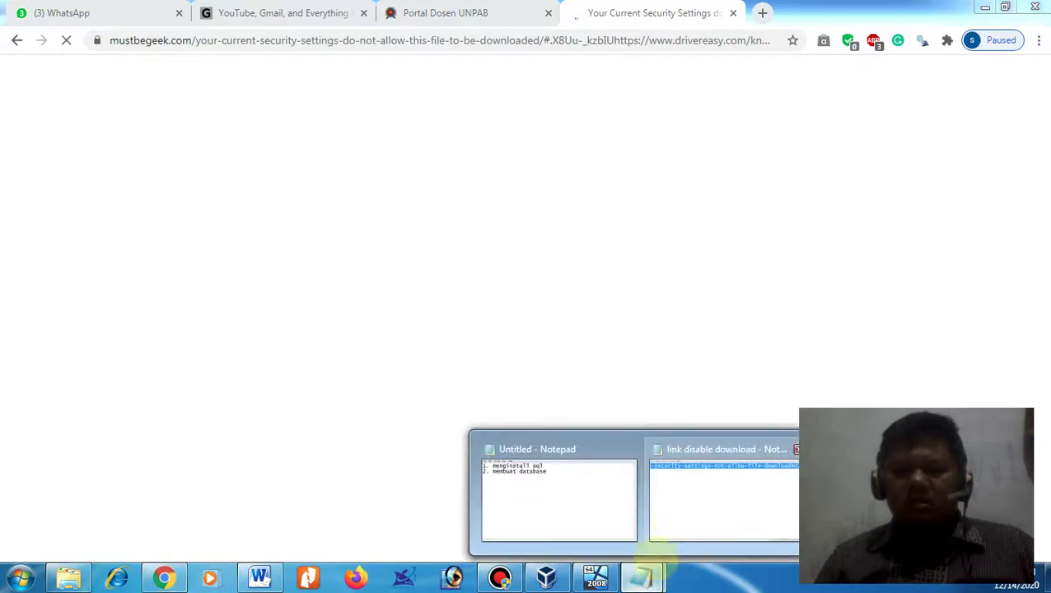
pyautogui.click(658, 453)
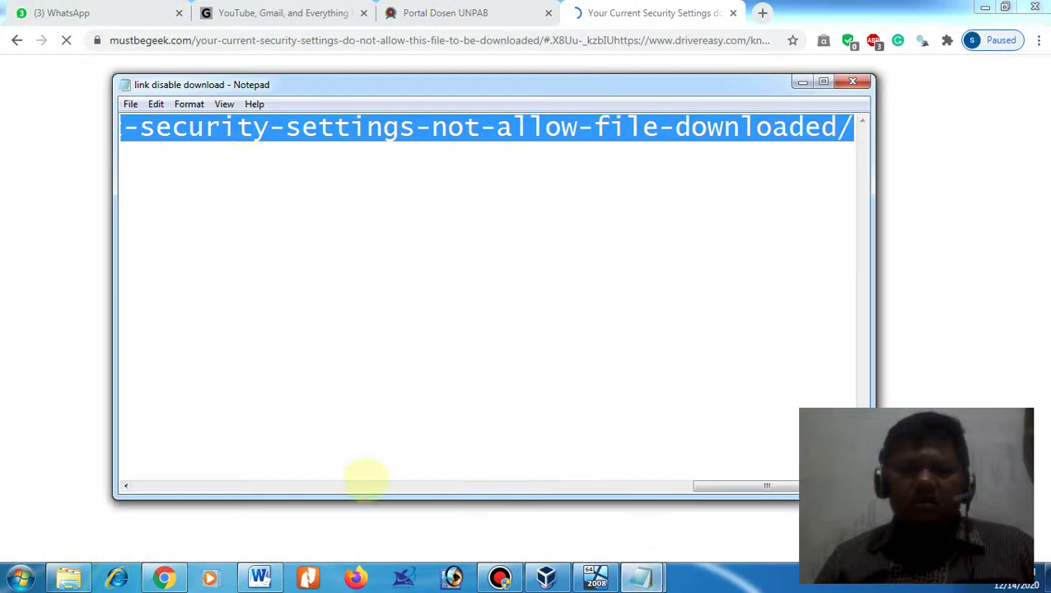
pyautogui.moveTo(710, 486); pyautogui.dragTo(123, 395)
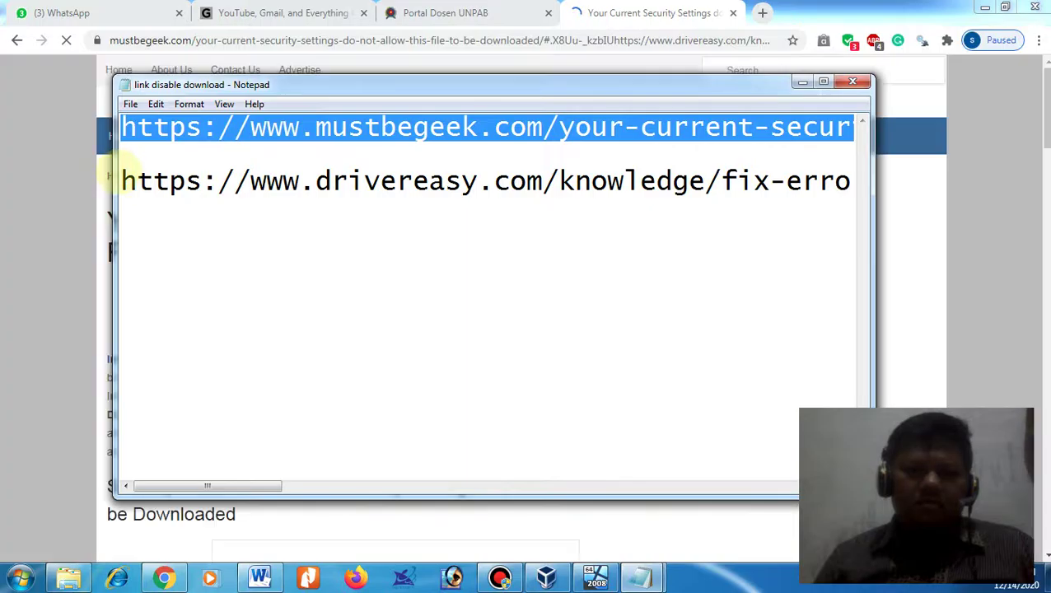
pyautogui.moveTo(309, 191); pyautogui.dragTo(1001, 237)
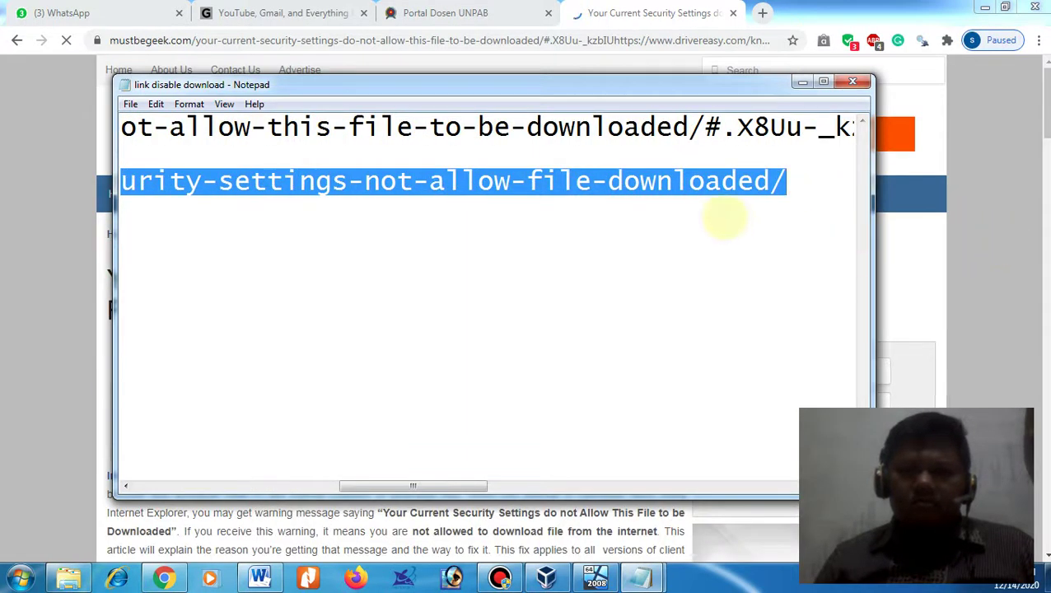
pyautogui.rightClick(714, 188)
pyautogui.click(750, 237)
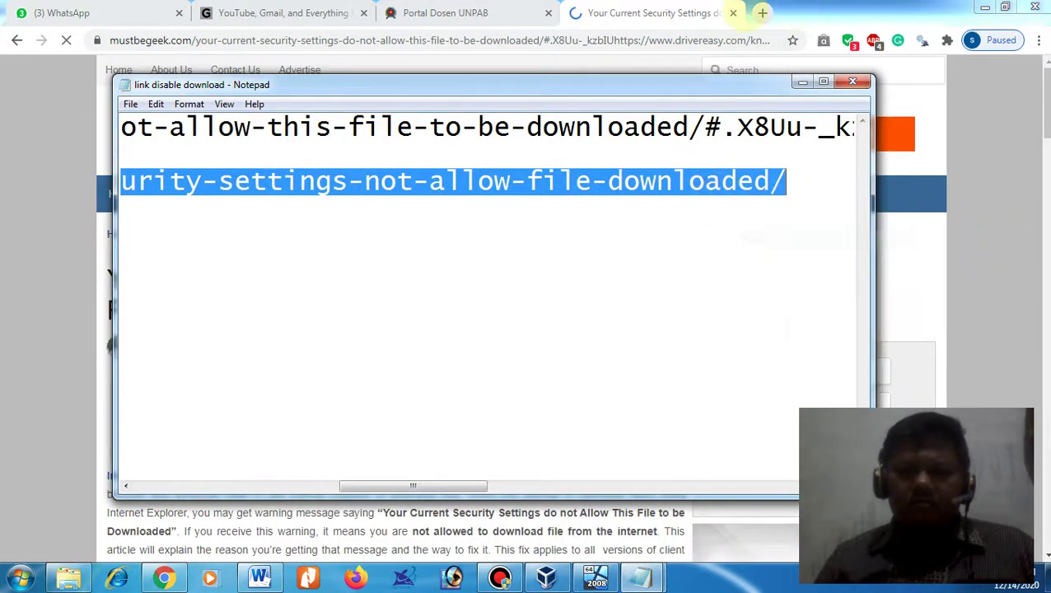
pyautogui.click(763, 12)
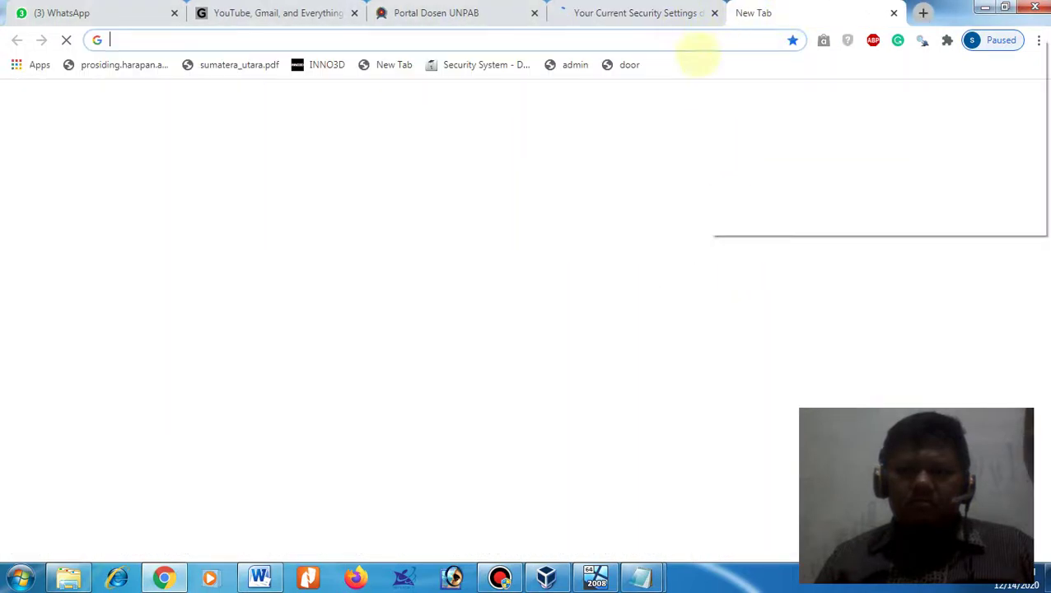
pyautogui.click(749, 112)
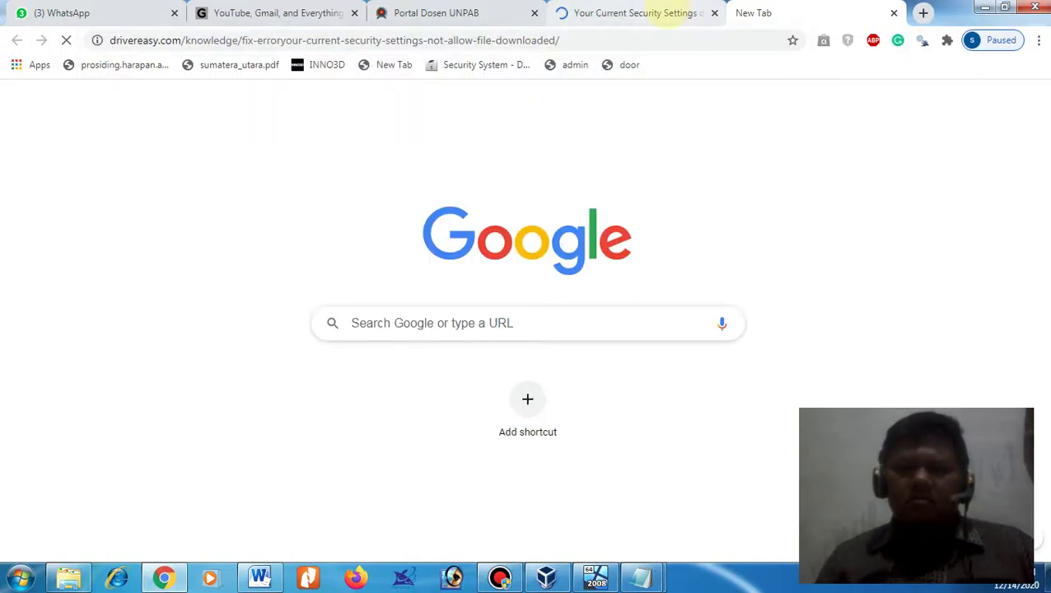
pyautogui.click(665, 13)
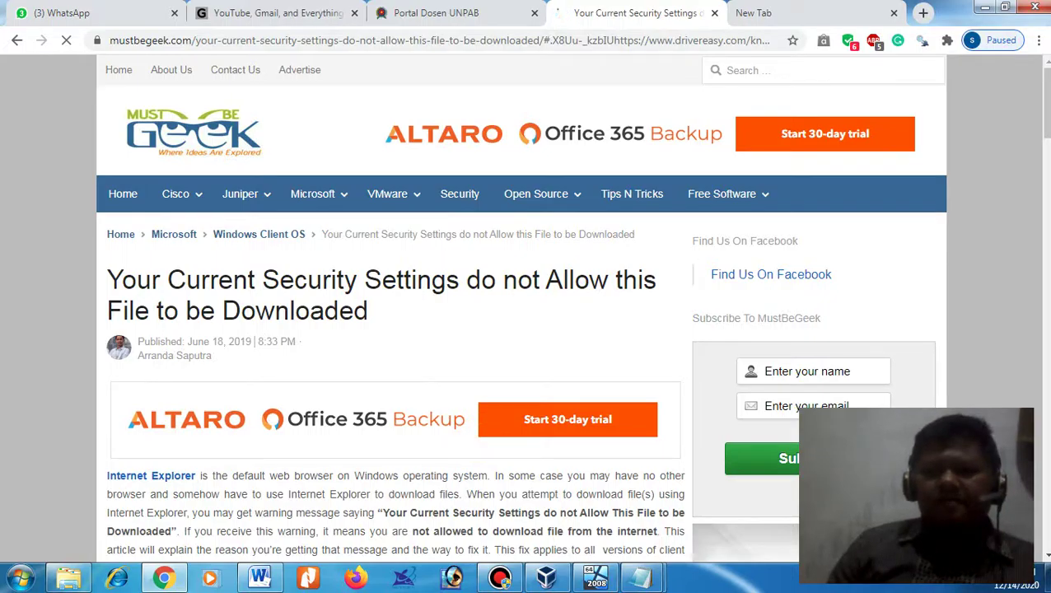
# - Read the mustbegeek article back to Step 3, closing the YouTube and Portal Dosen UNPAB tabs
pyautogui.scroll(-3, 1042, 202)
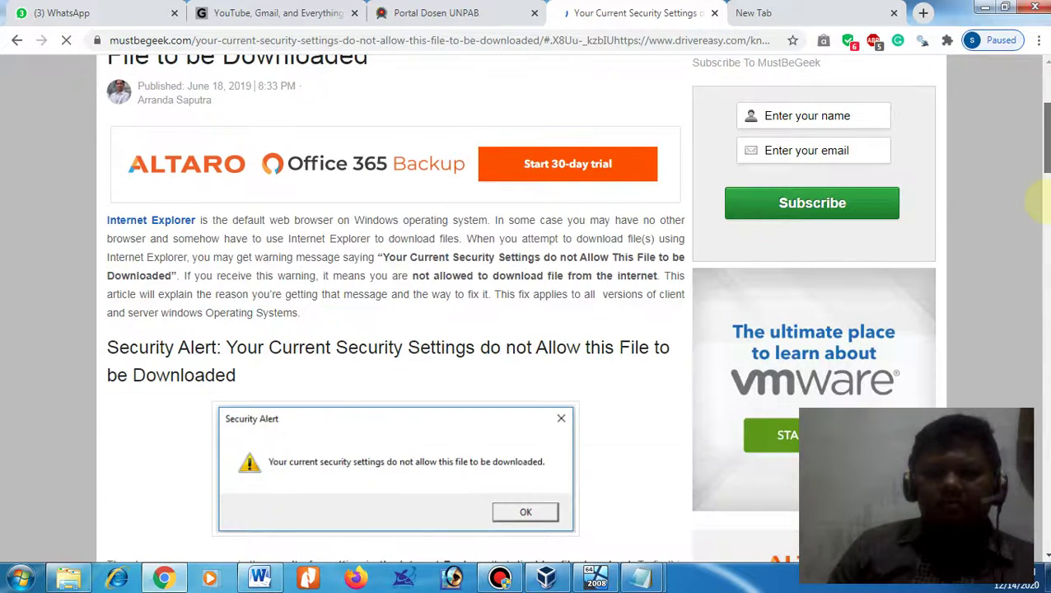
pyautogui.scroll(-1, 1039, 202)
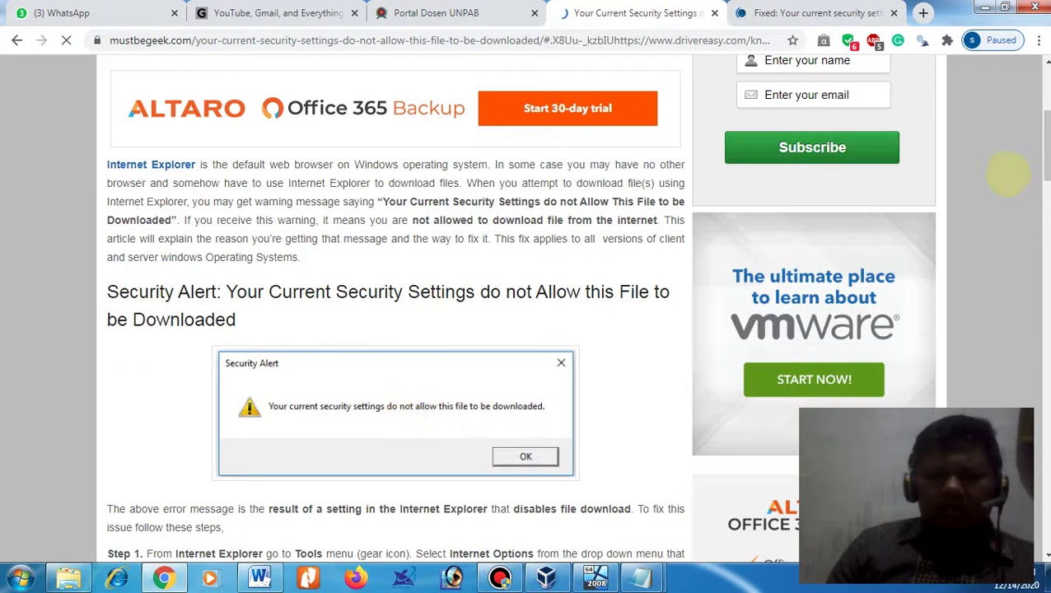
pyautogui.click(1039, 330)
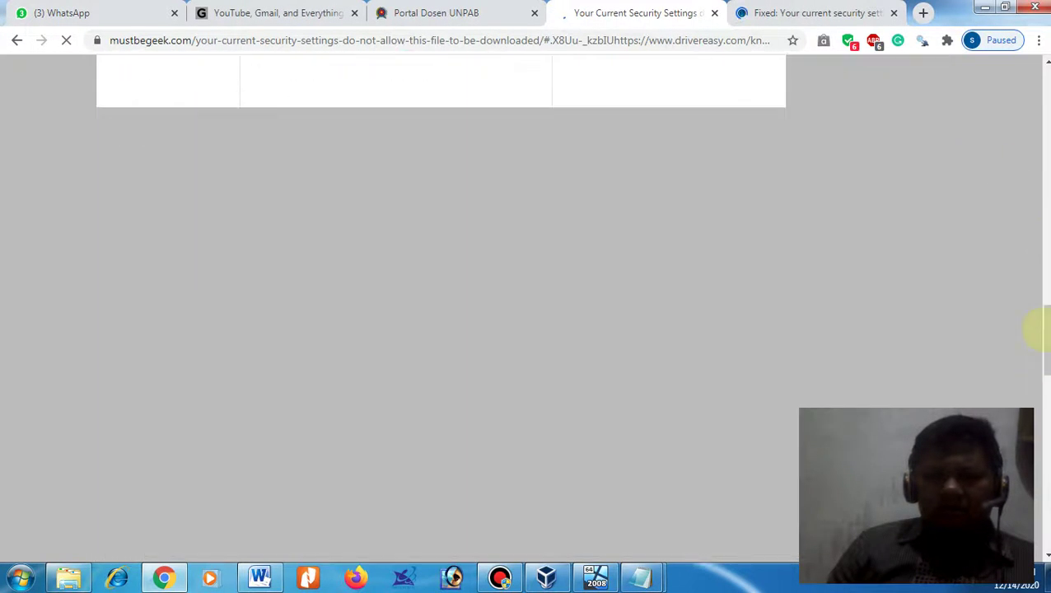
pyautogui.moveTo(1039, 329); pyautogui.dragTo(1041, 226)
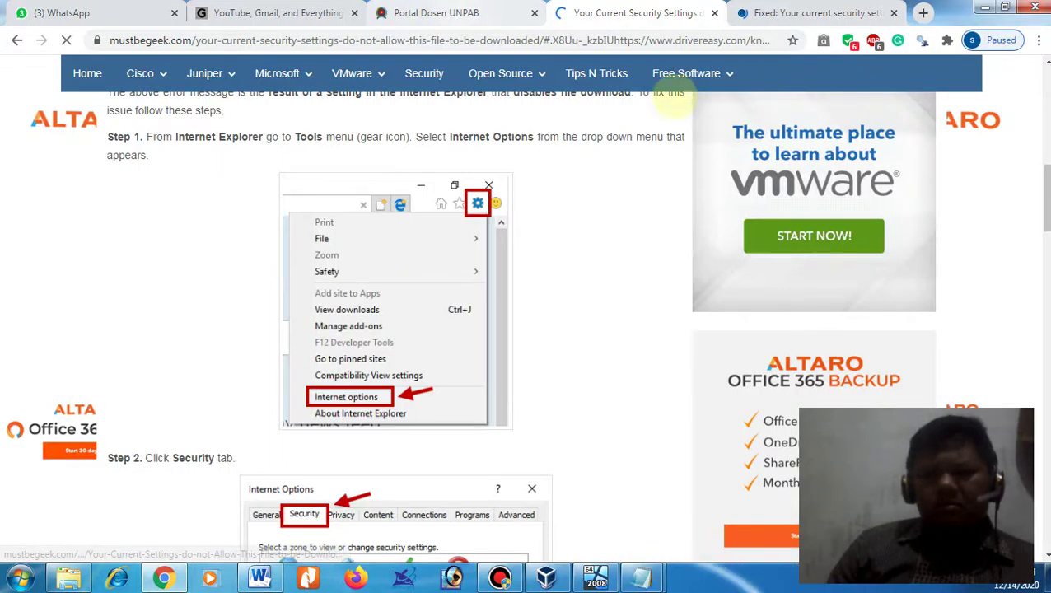
pyautogui.click(534, 12)
pyautogui.click(354, 12)
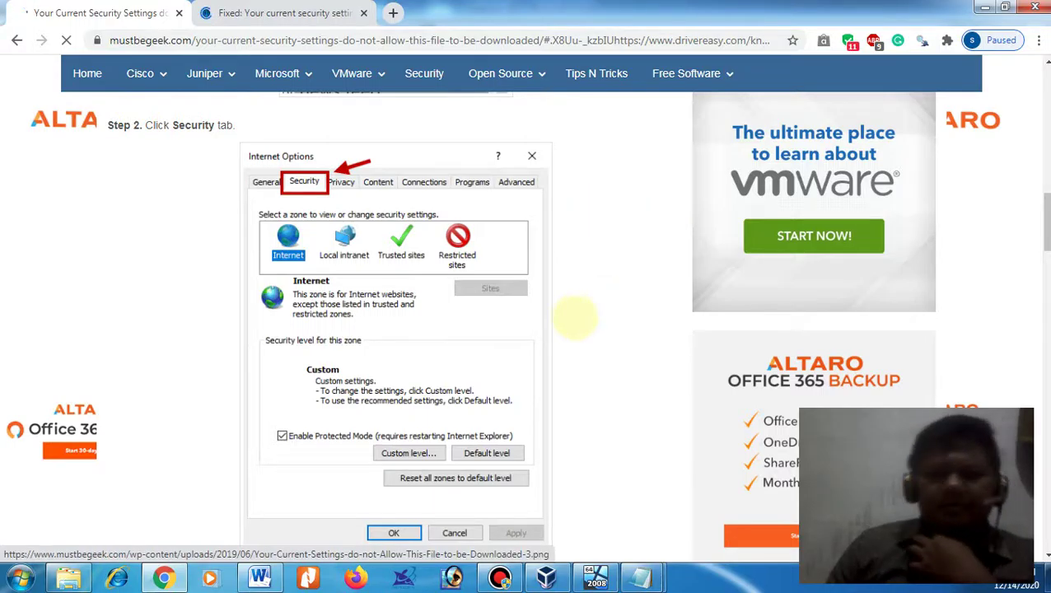
pyautogui.scroll(-10, 574, 329)
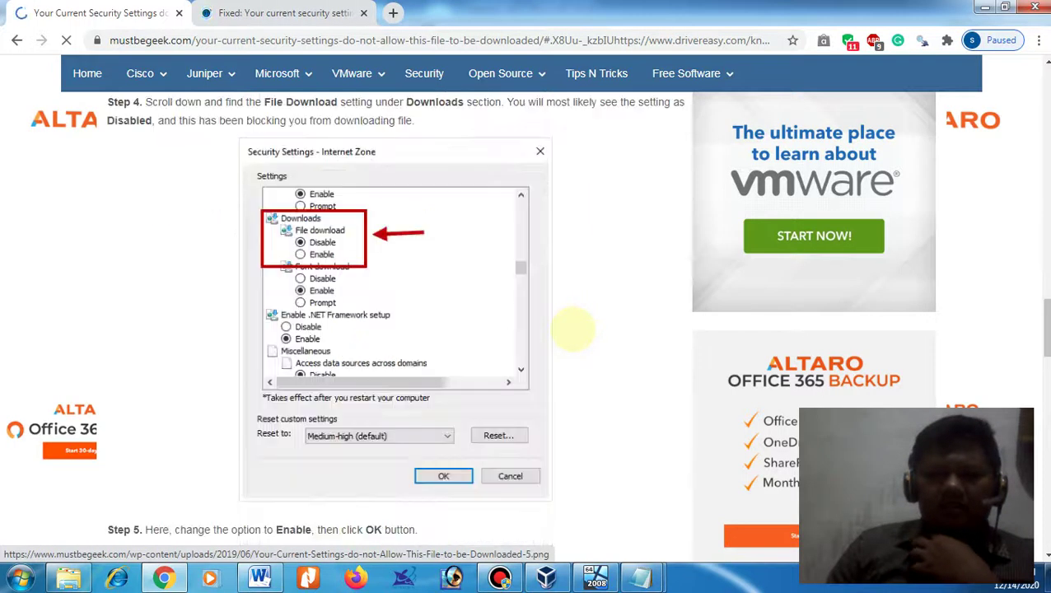
pyautogui.scroll(3, 570, 327)
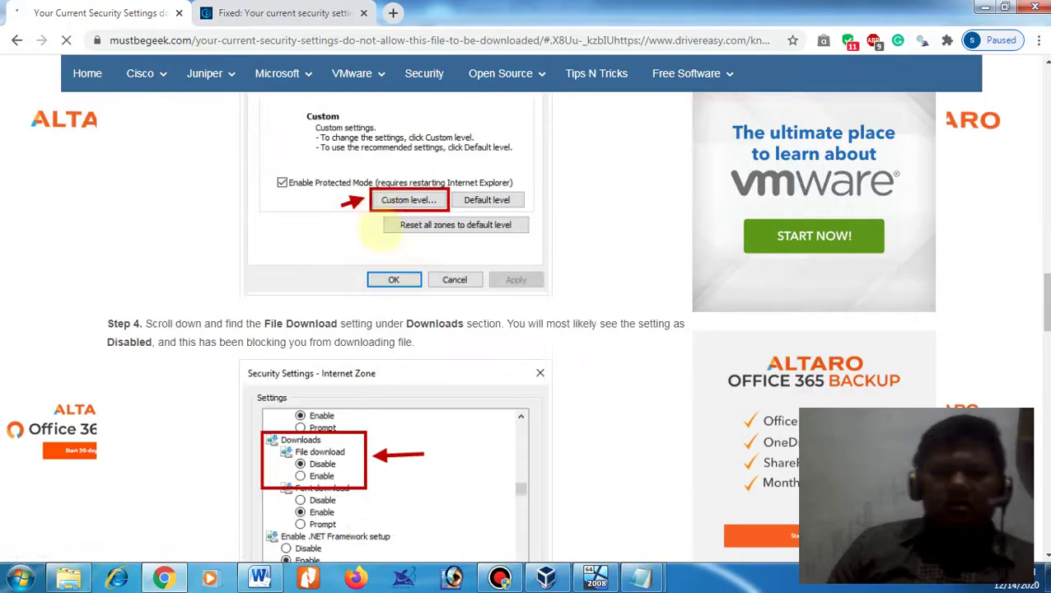
pyautogui.scroll(5, 384, 219)
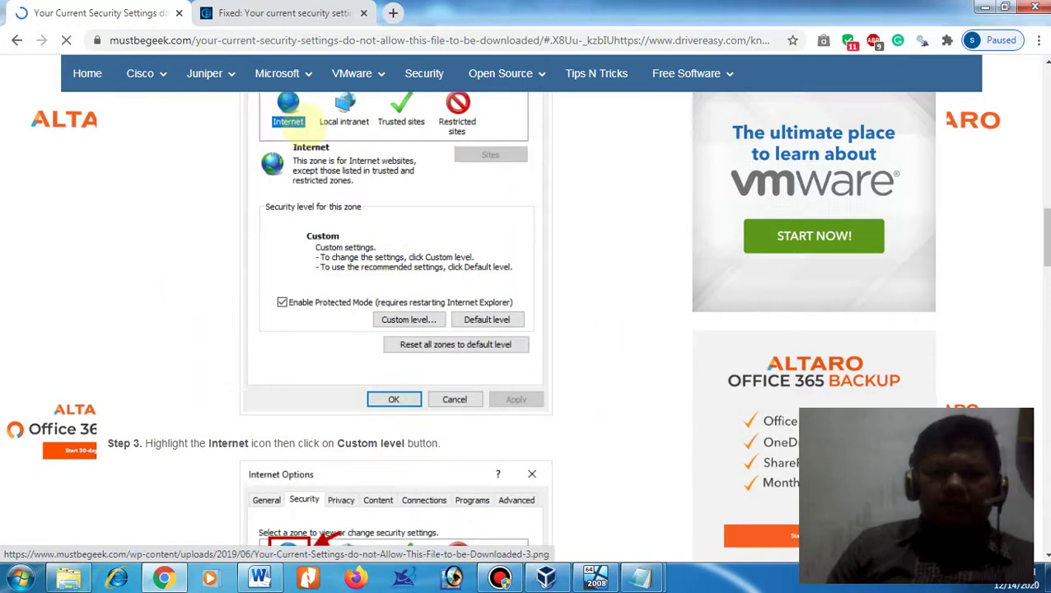
pyautogui.scroll(1, 296, 116)
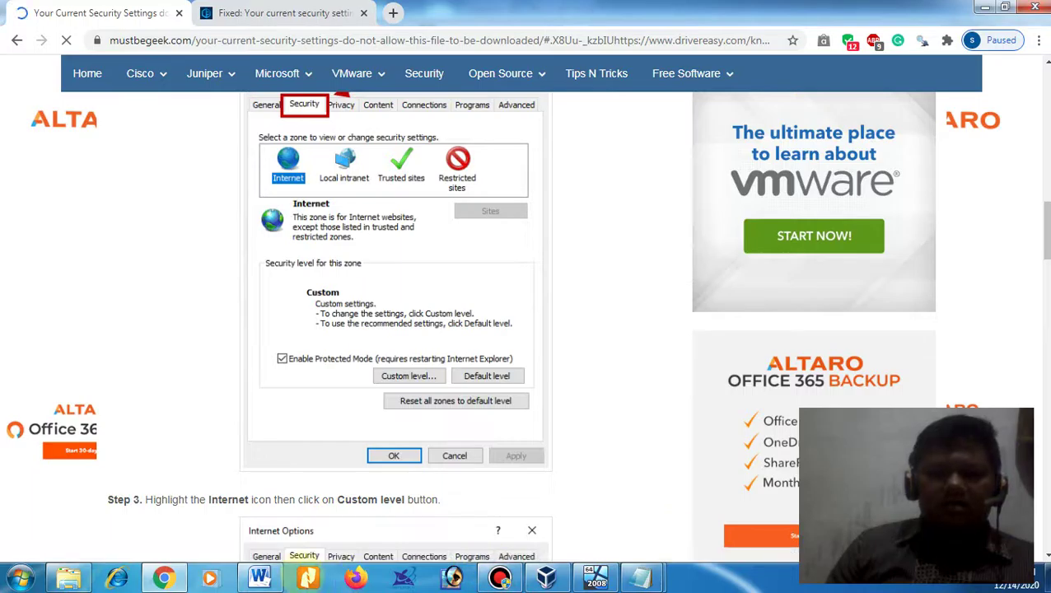
# - Minimize Chrome and the link notes, then bring up the running Server 2008 VM in VirtualBox
pyautogui.click(169, 578)
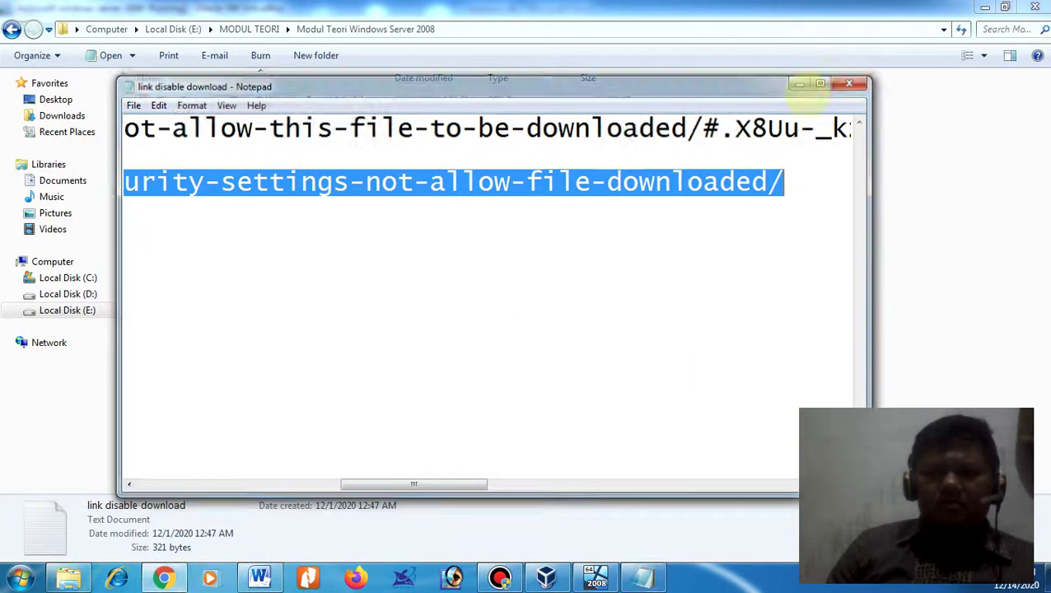
pyautogui.click(803, 82)
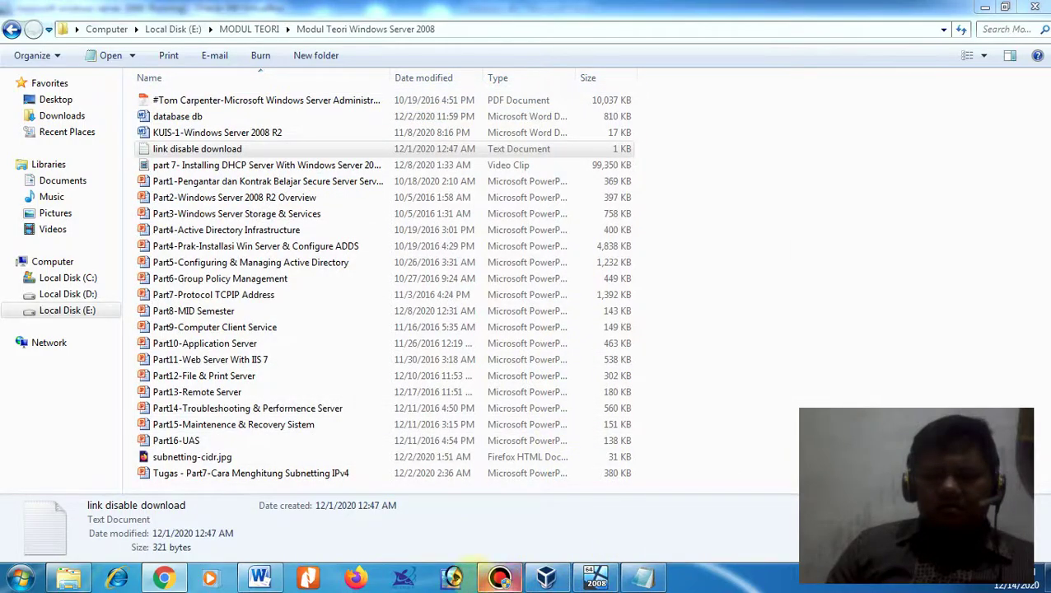
pyautogui.click(546, 576)
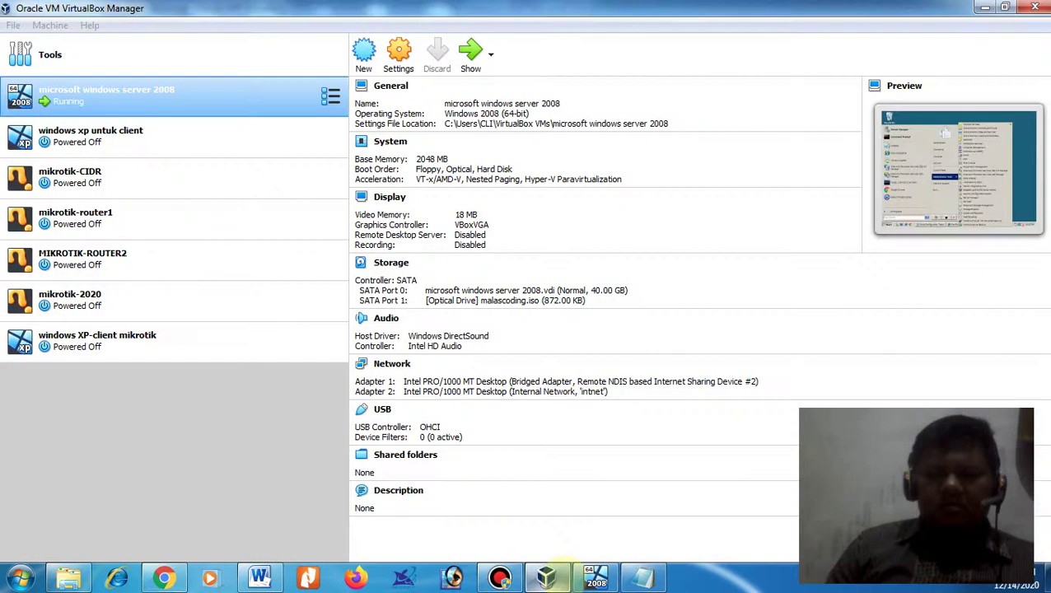
pyautogui.click(596, 577)
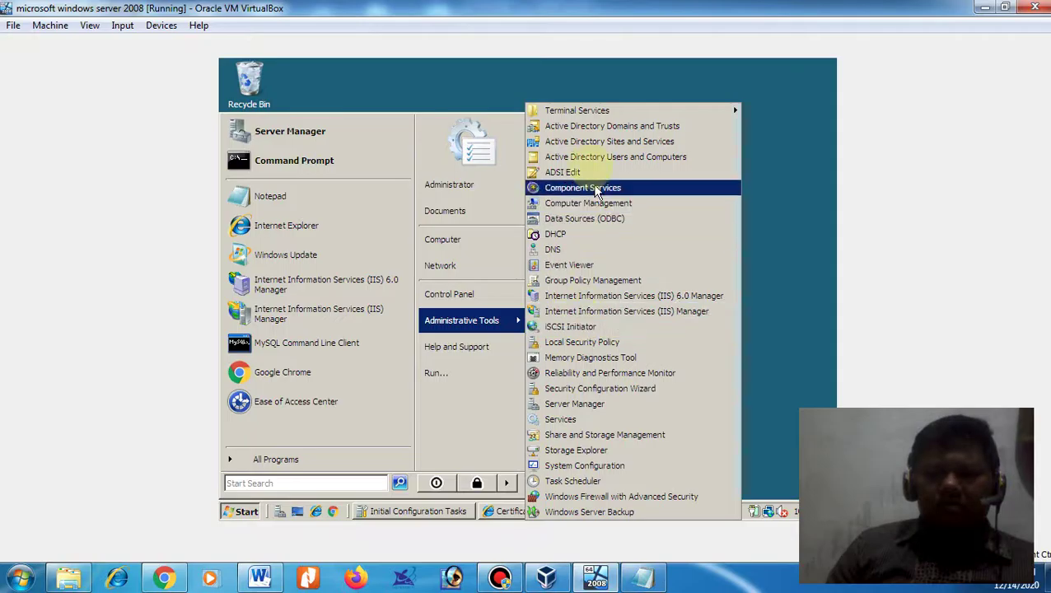
# - Close the guest's Start menu and Initial Configuration Tasks, then restore the certificate-error Internet Explorer window
pyautogui.click(519, 511)
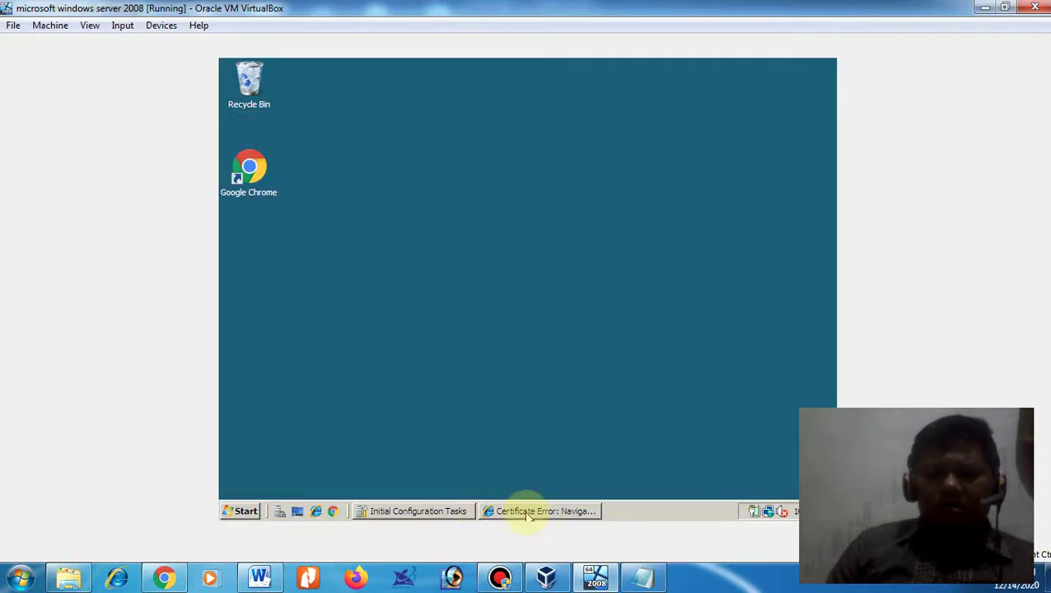
pyautogui.click(527, 511)
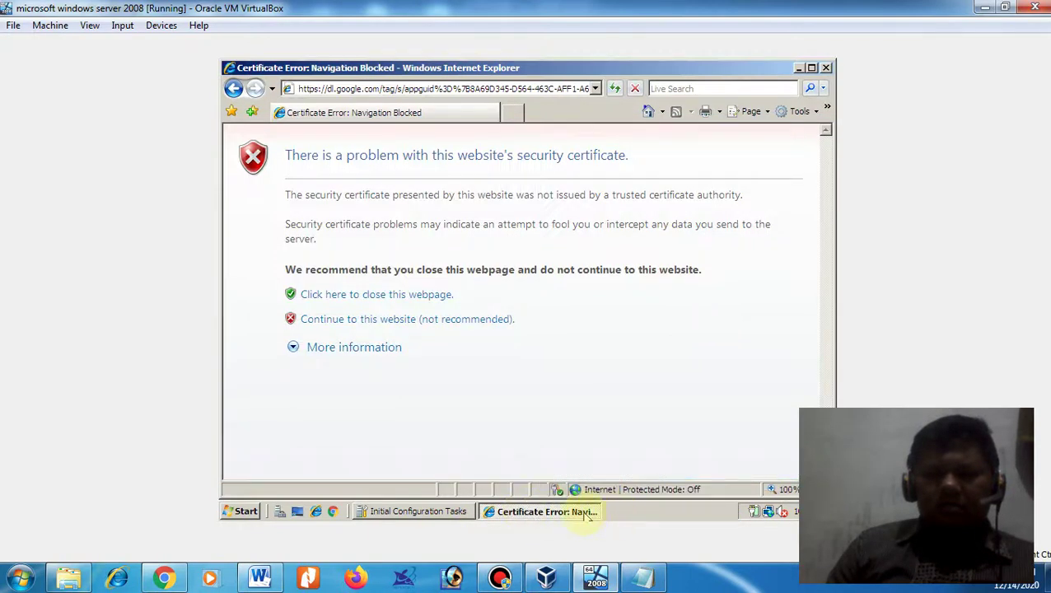
pyautogui.click(587, 511)
pyautogui.click(444, 511)
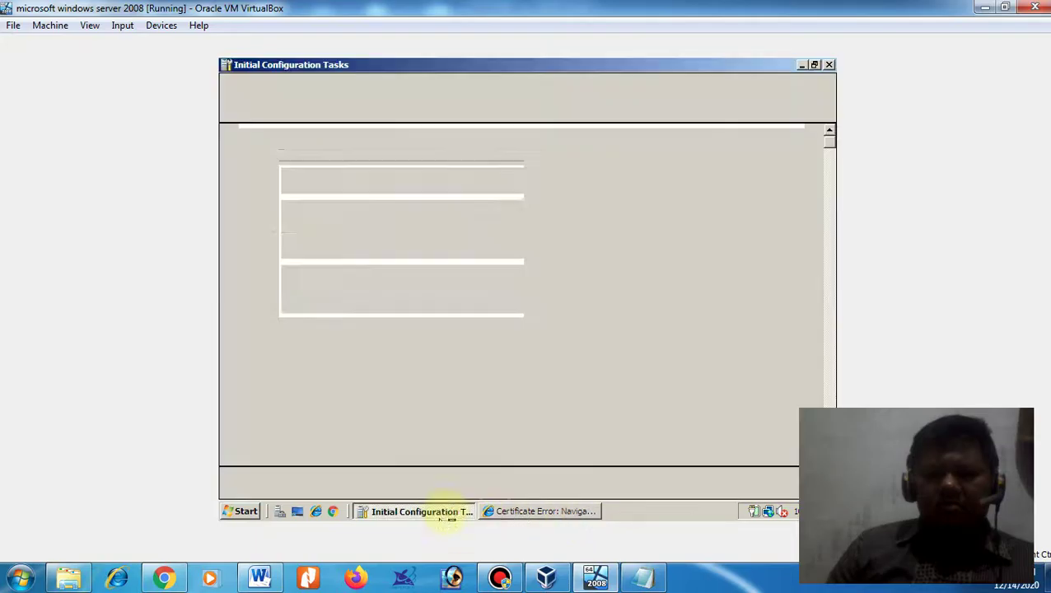
pyautogui.click(829, 65)
pyautogui.click(433, 511)
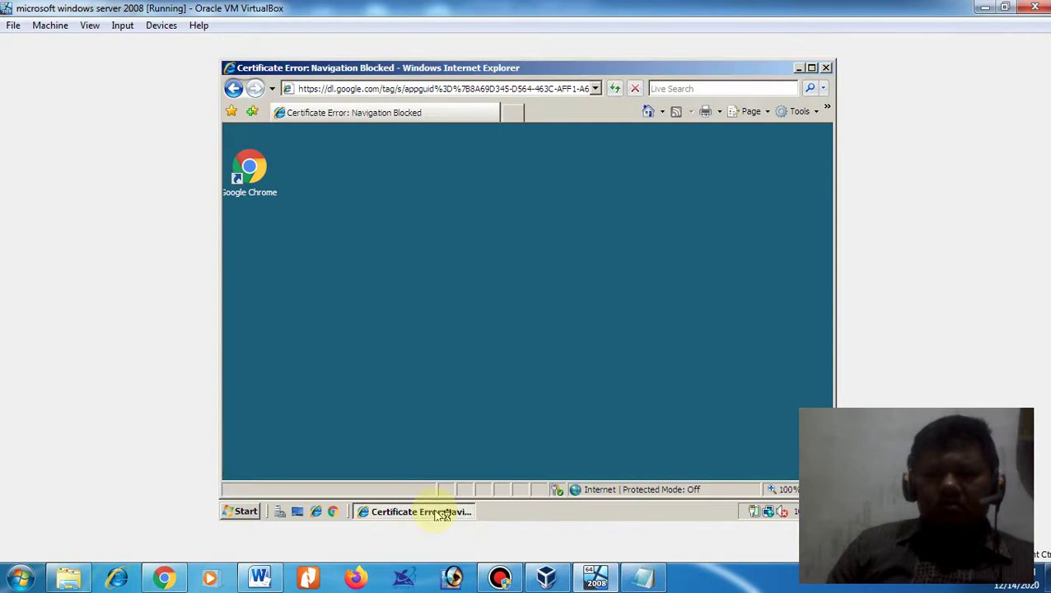
pyautogui.click(818, 113)
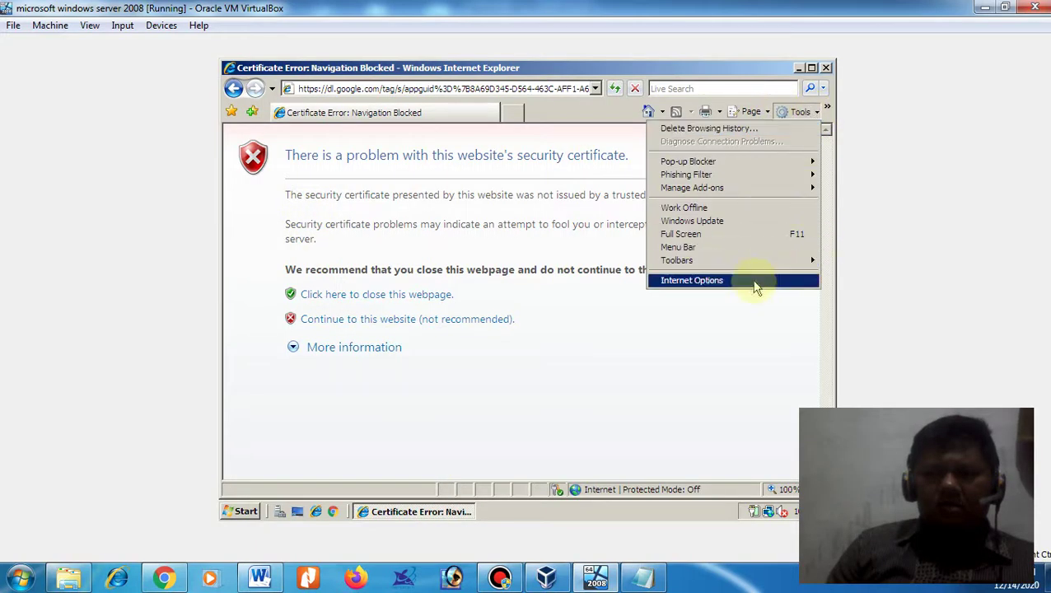
# - Open Internet Options' Security tab, close the Server Manager popup, and open the Internet zone's Custom level
pyautogui.click(756, 287)
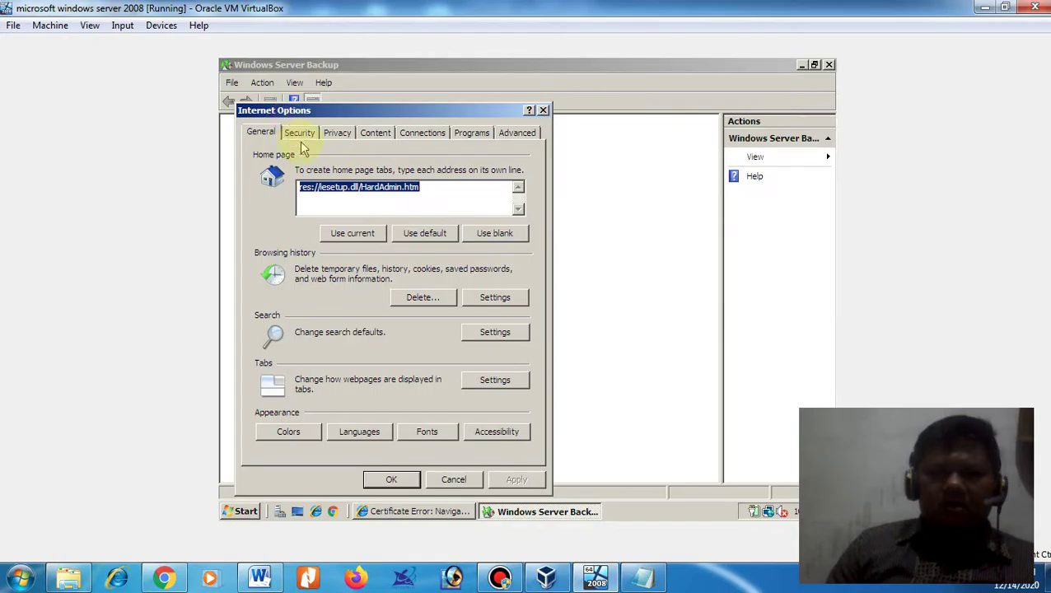
pyautogui.click(300, 135)
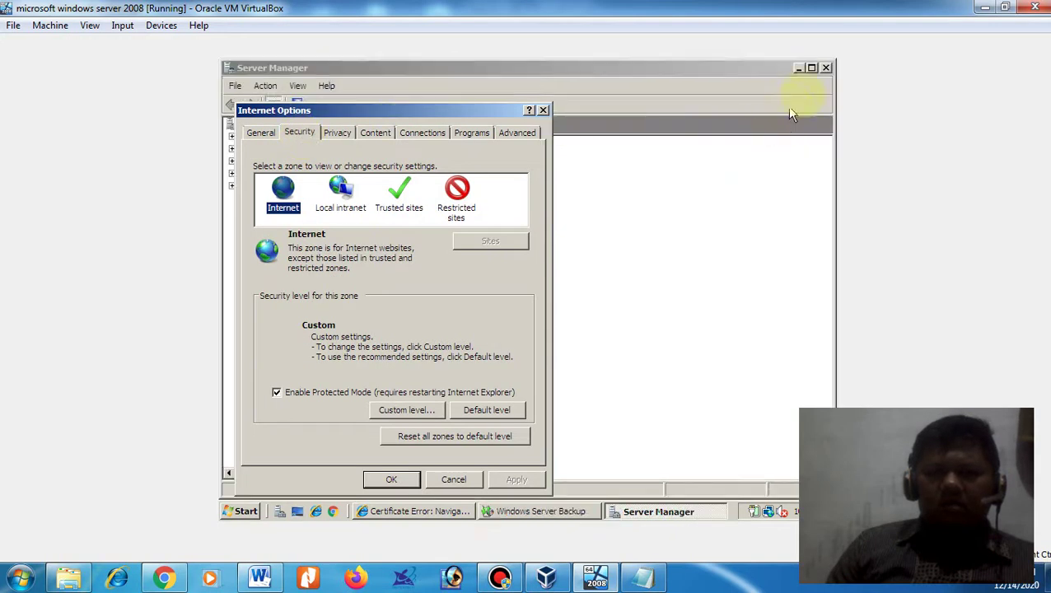
pyautogui.click(826, 67)
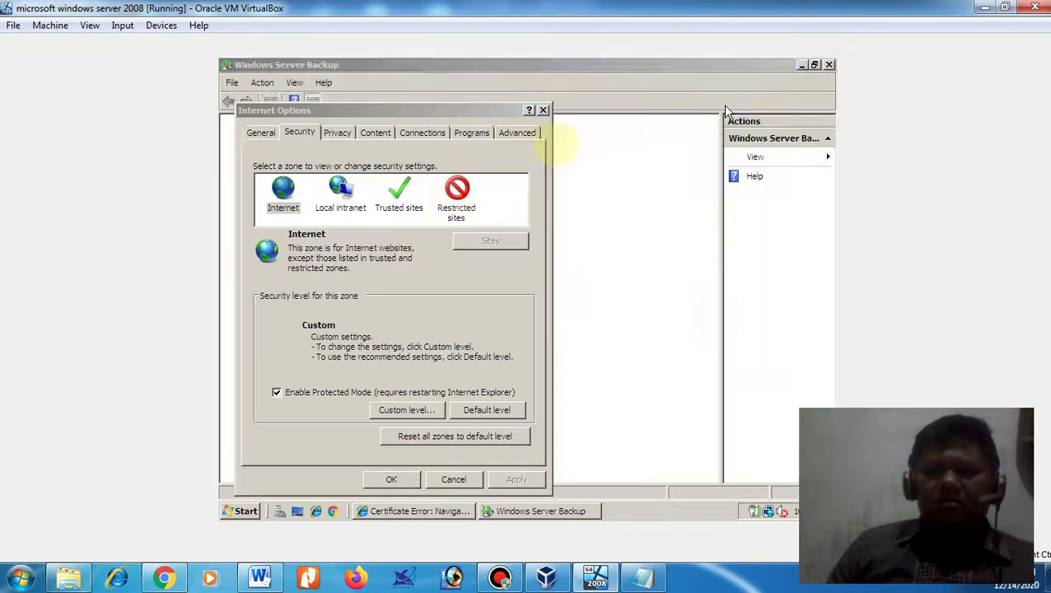
pyautogui.click(363, 284)
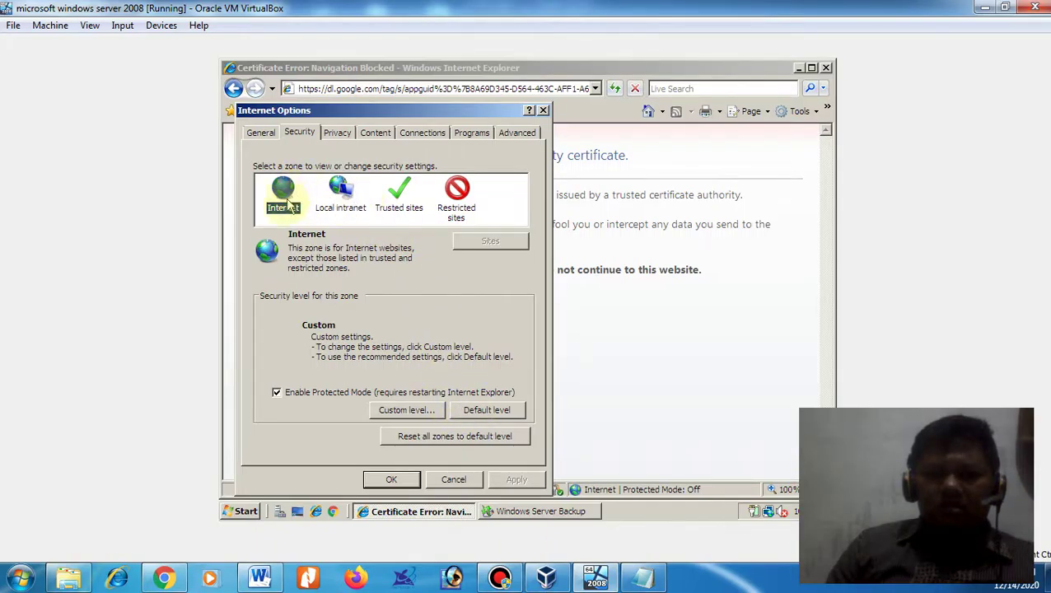
pyautogui.click(411, 407)
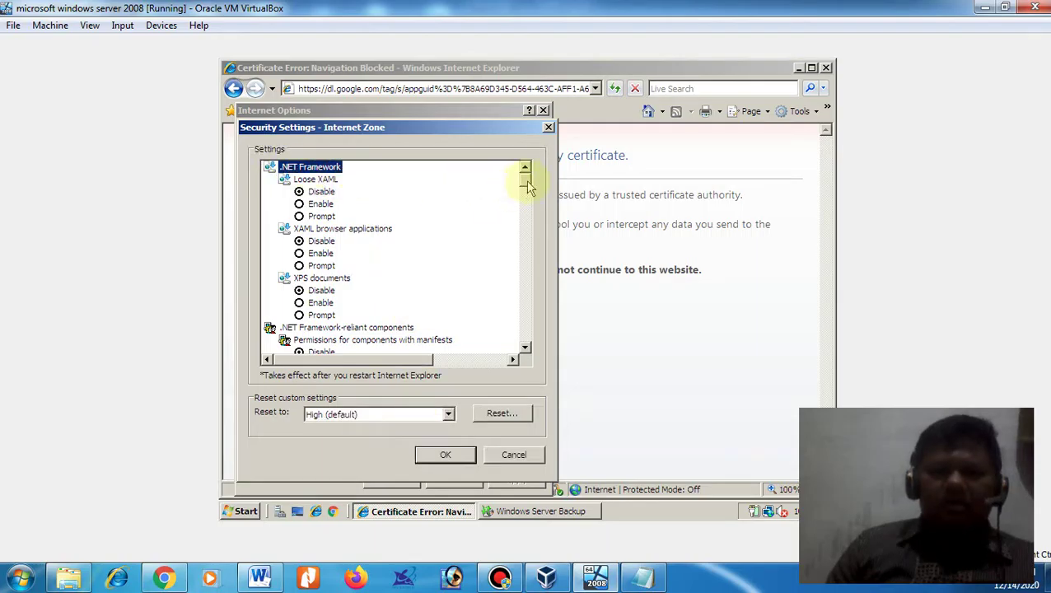
# - Browse the zone security list, then reopen Custom level with the Internet zone selected
pyautogui.scroll(-4, 527, 187)
pyautogui.scroll(4, 524, 177)
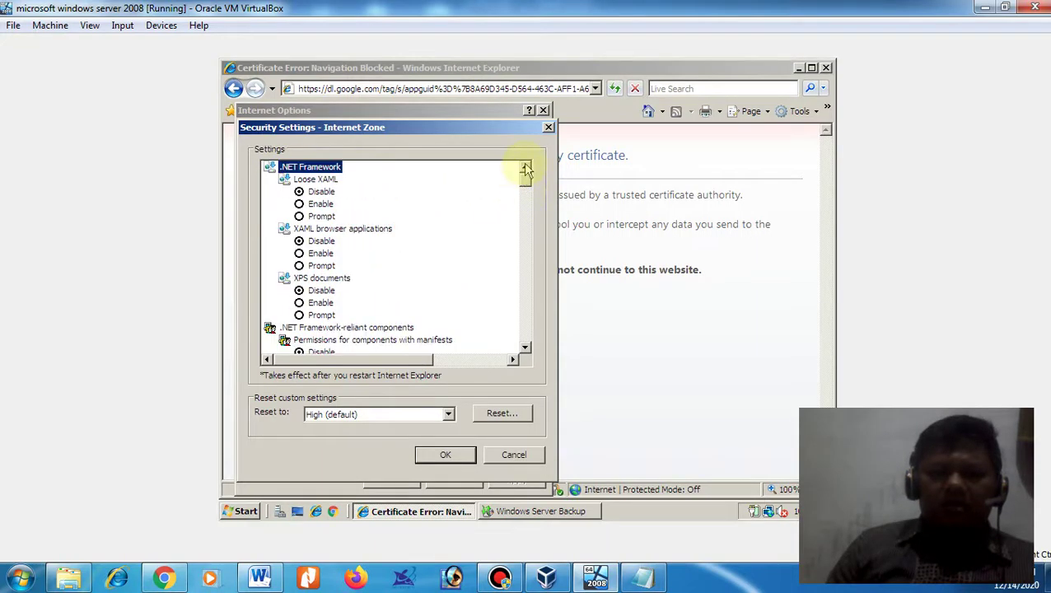
pyautogui.moveTo(525, 168); pyautogui.dragTo(541, 251)
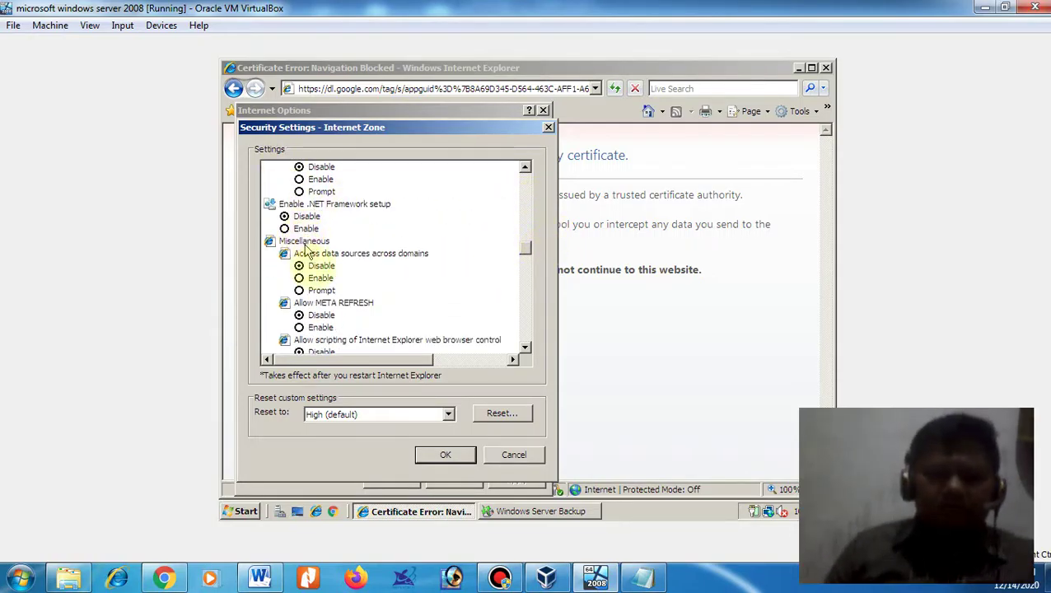
pyautogui.scroll(2, 376, 278)
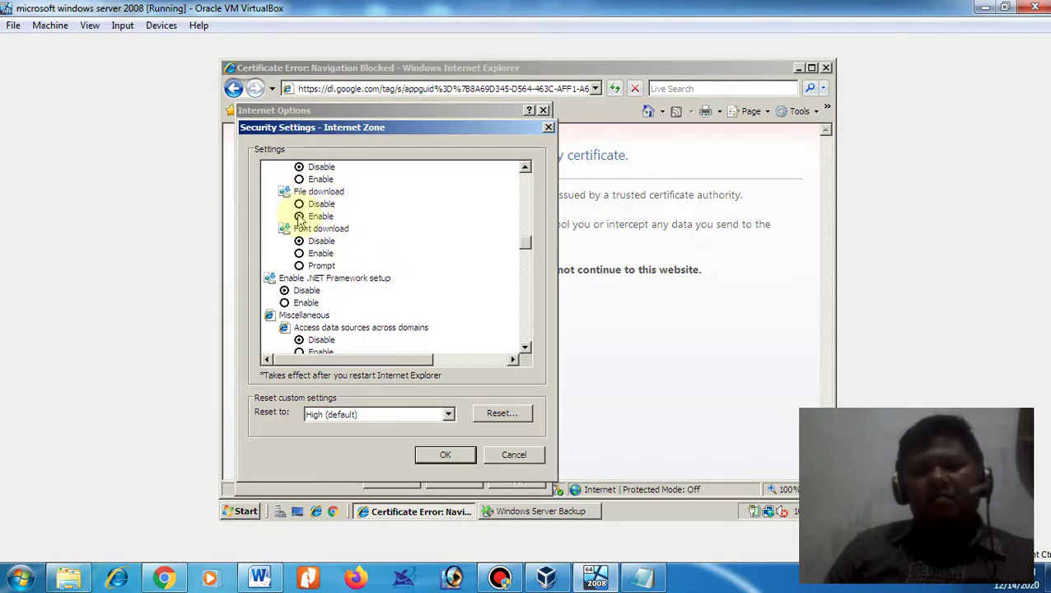
pyautogui.click(455, 461)
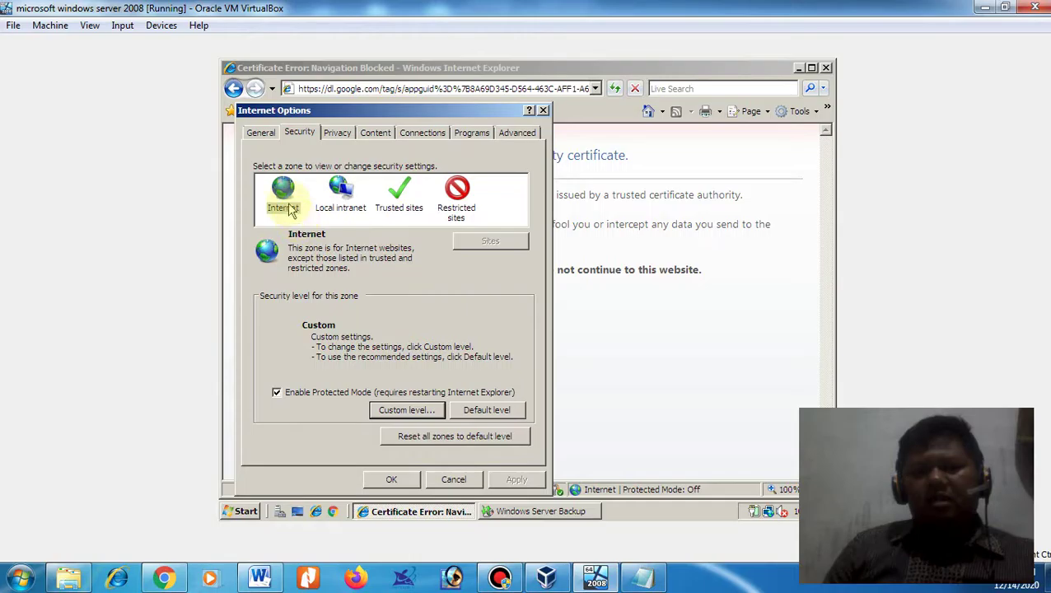
pyautogui.click(288, 210)
pyautogui.click(432, 414)
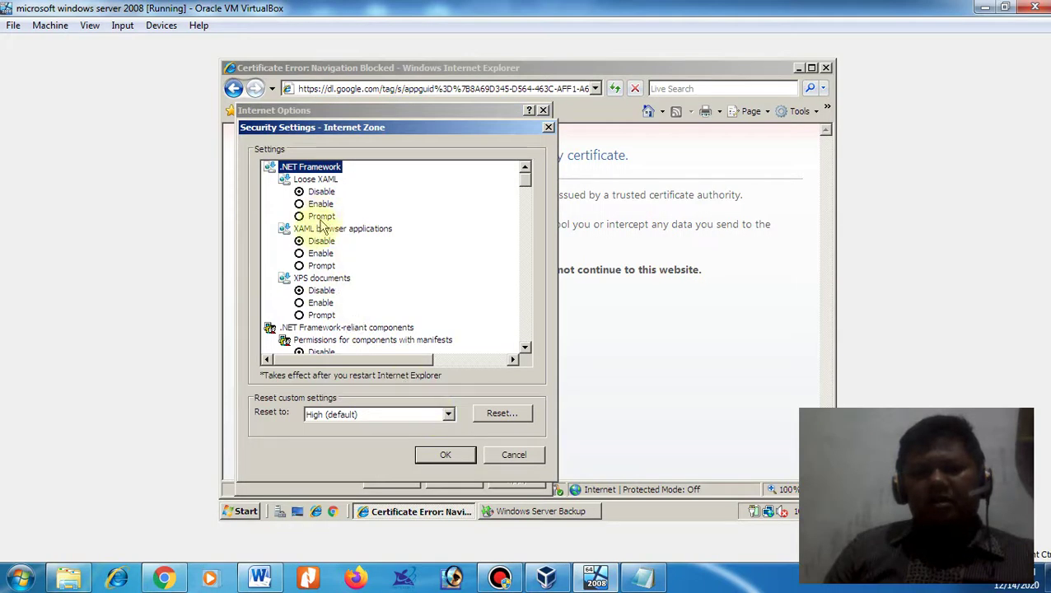
# - Set Downloads > File download to Enable, apply it, and confirm the Internet zone change warning
pyautogui.scroll(-2, 324, 280)
pyautogui.scroll(-2, 324, 283)
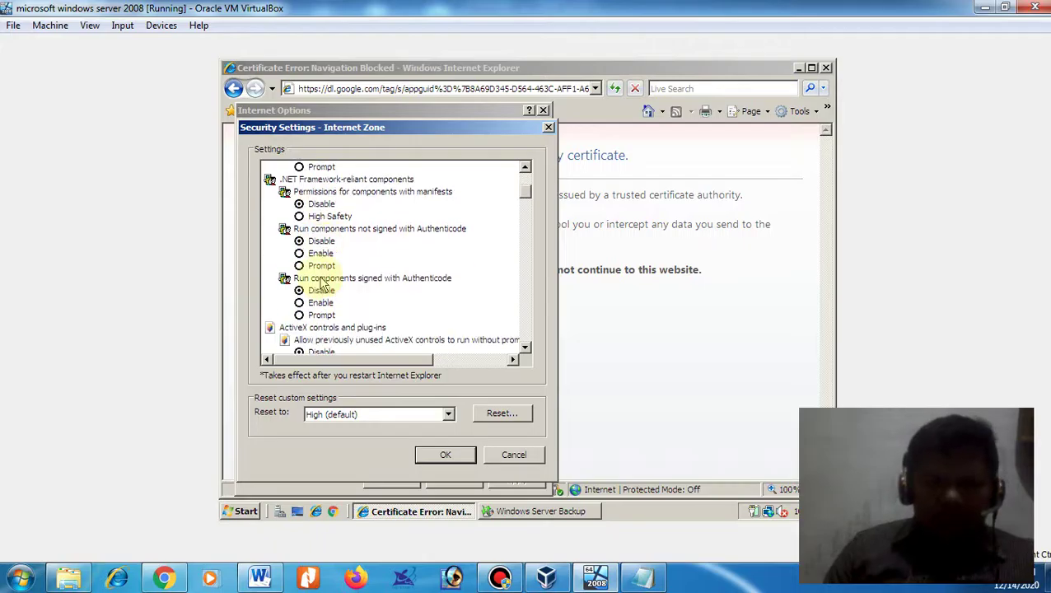
pyautogui.scroll(-2, 324, 283)
pyautogui.scroll(-7, 321, 283)
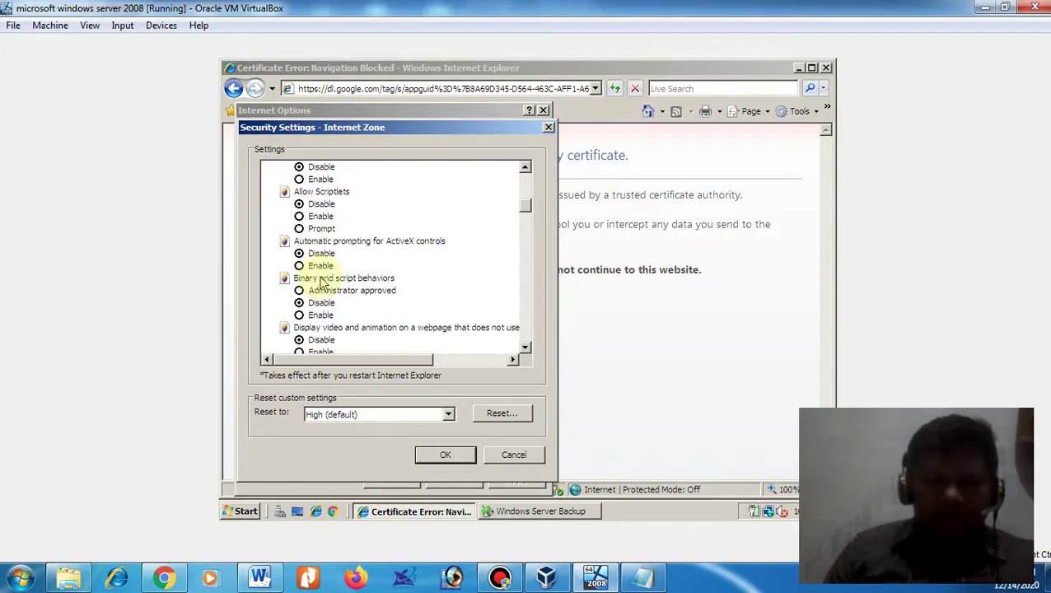
pyautogui.scroll(-5, 321, 283)
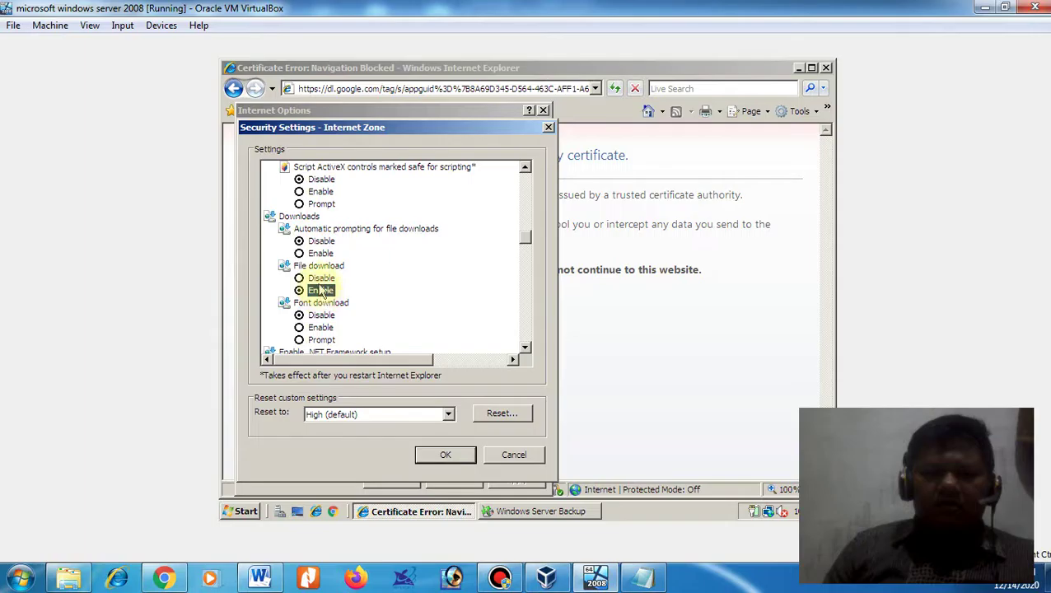
pyautogui.click(320, 282)
pyautogui.click(321, 292)
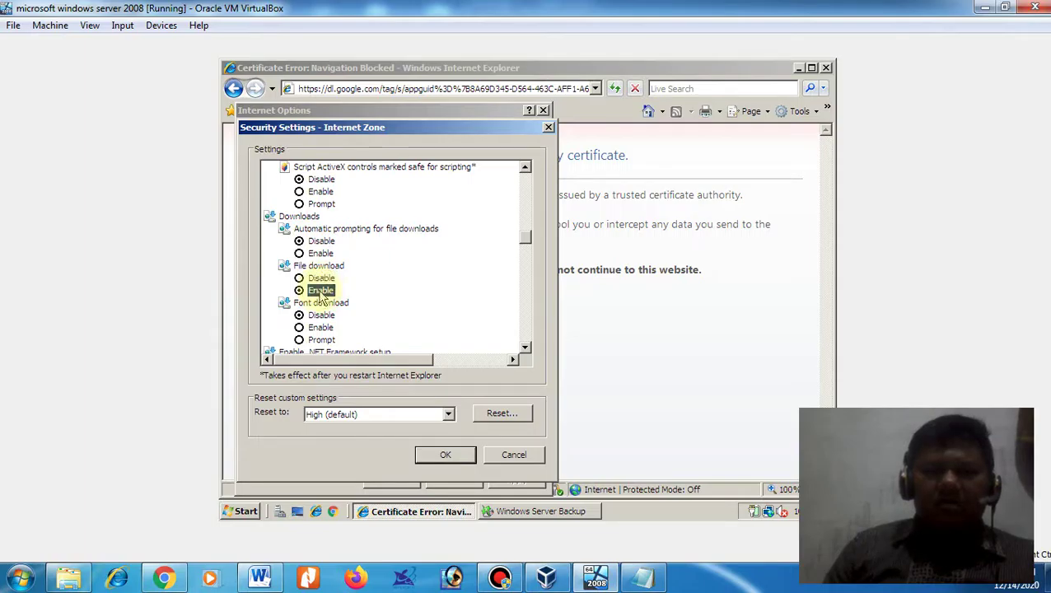
pyautogui.click(452, 455)
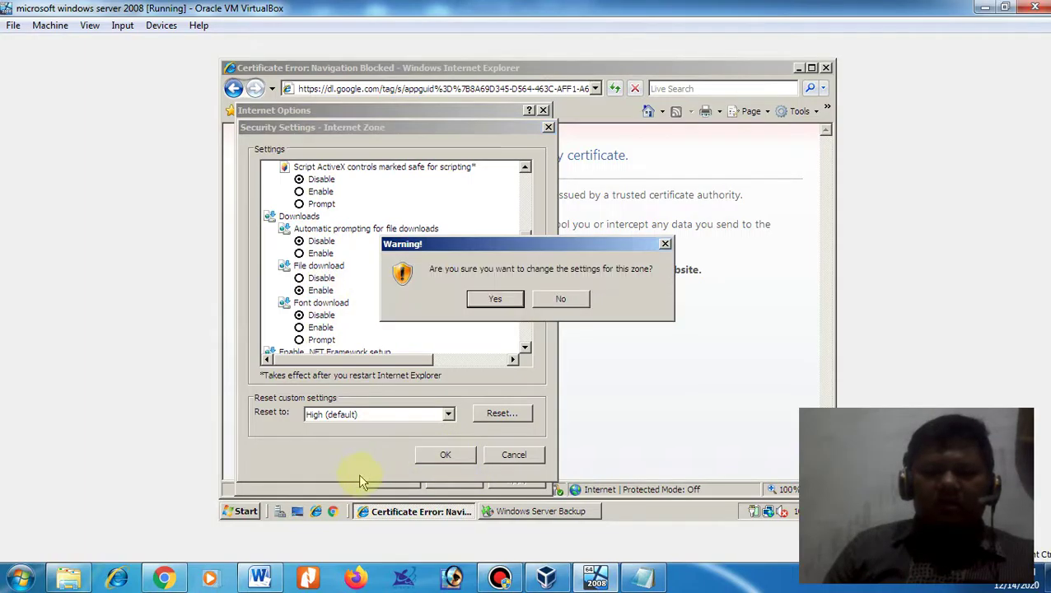
pyautogui.click(494, 300)
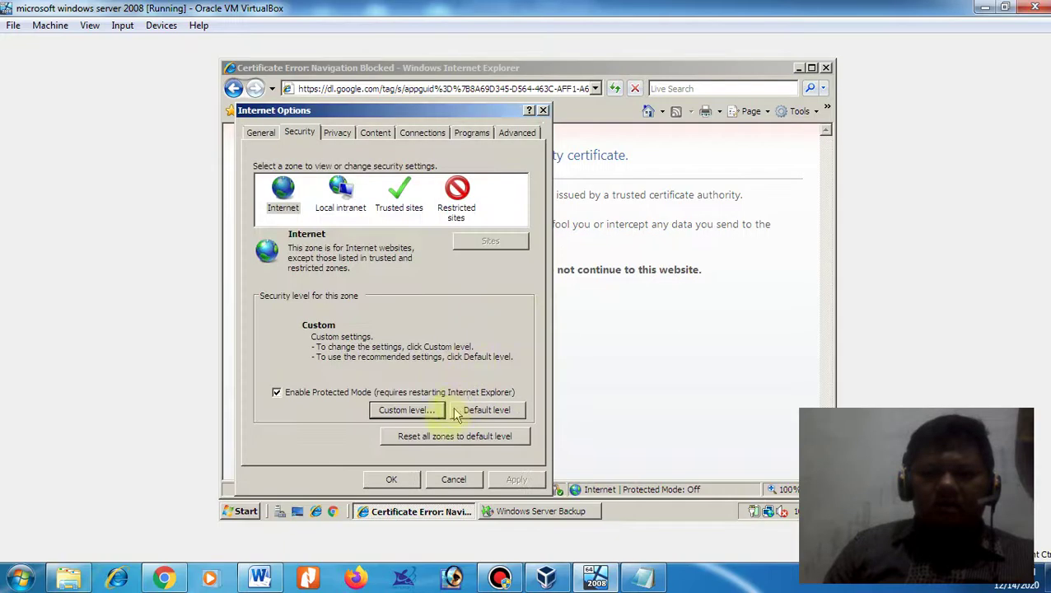
# - Close Internet Options keeping the changes, then the certificate-error browser and the backup window
pyautogui.click(391, 479)
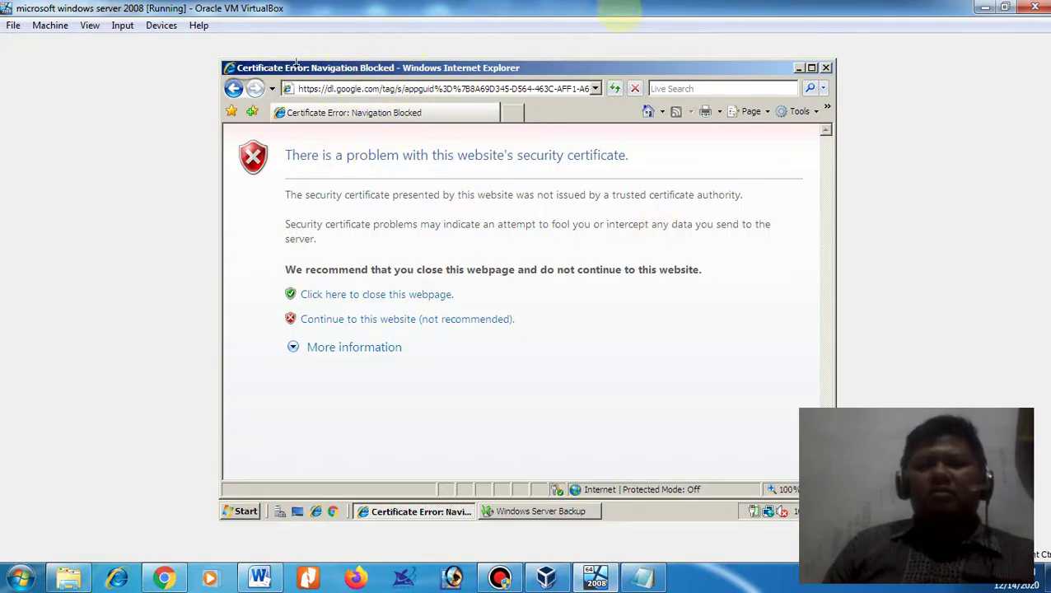
pyautogui.click(826, 68)
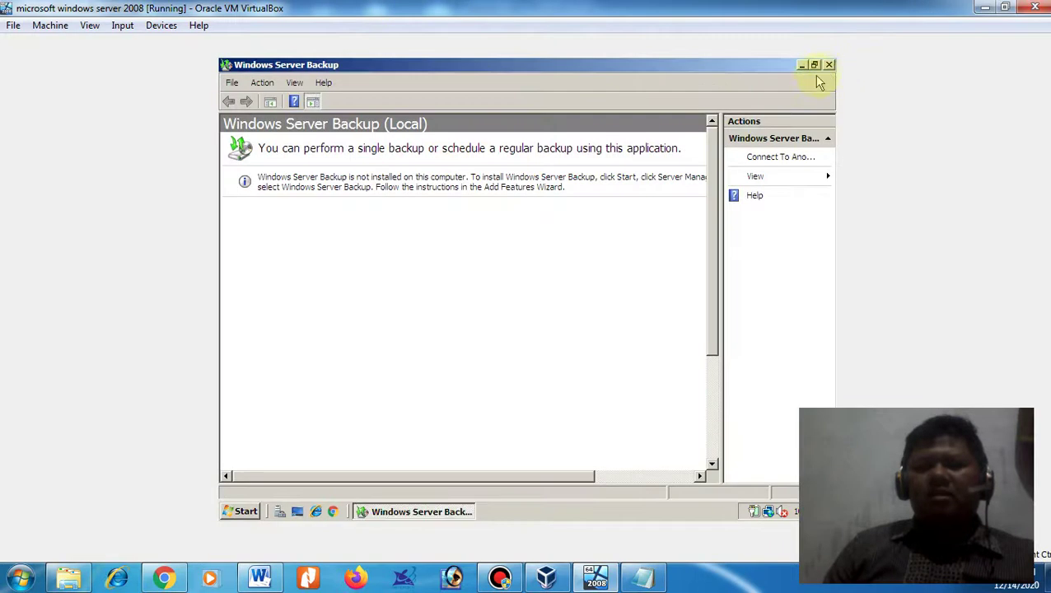
pyautogui.click(828, 65)
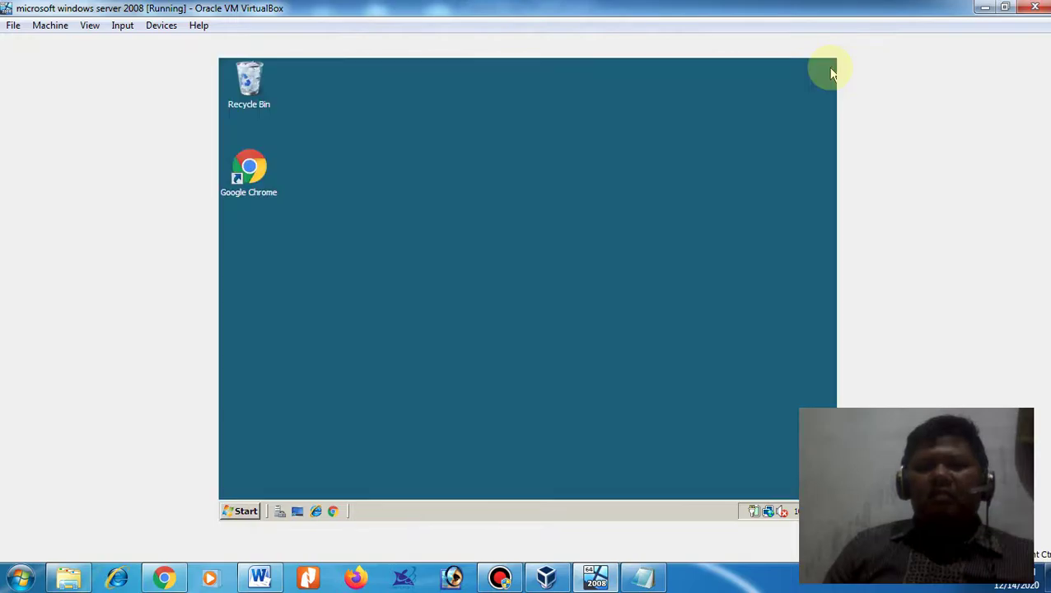
# - Launch Chrome in the VM and reach google.com by proceeding past the privacy warning via Lanjutan
pyautogui.doubleClick(249, 176)
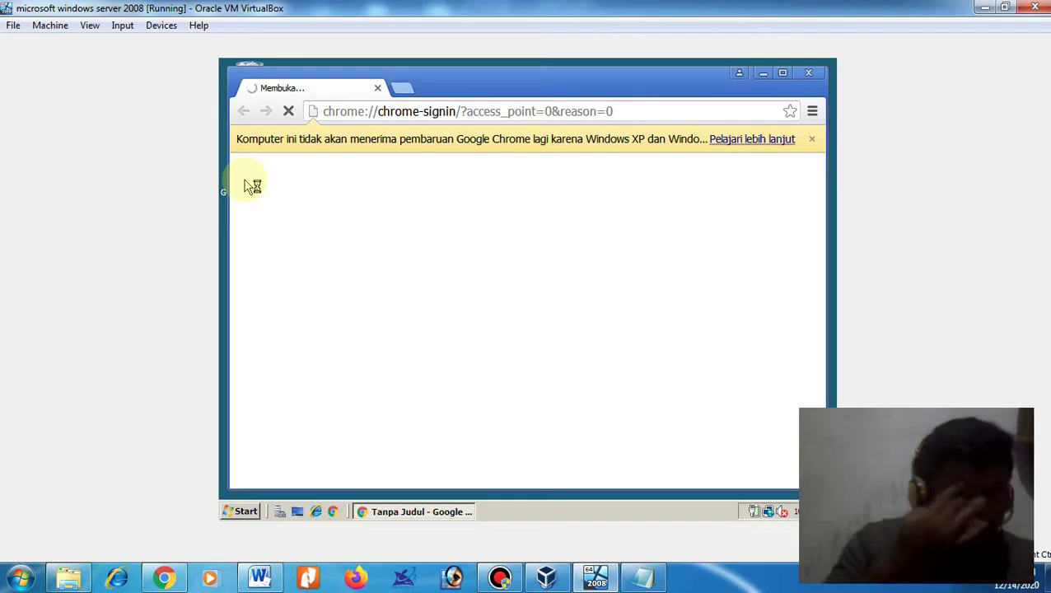
pyautogui.click(486, 110)
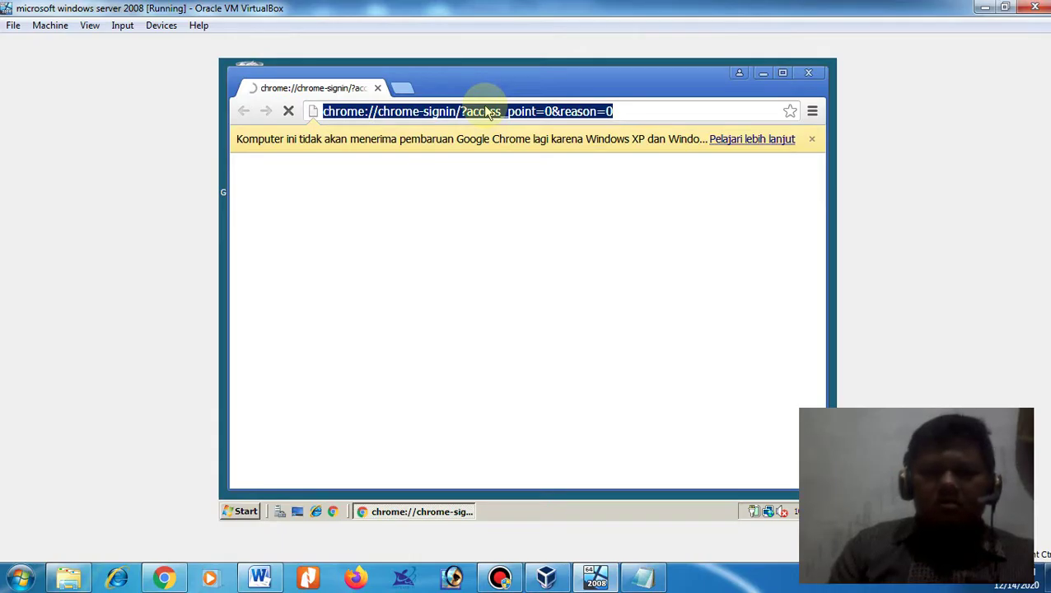
pyautogui.write('g')
pyautogui.press('Return')
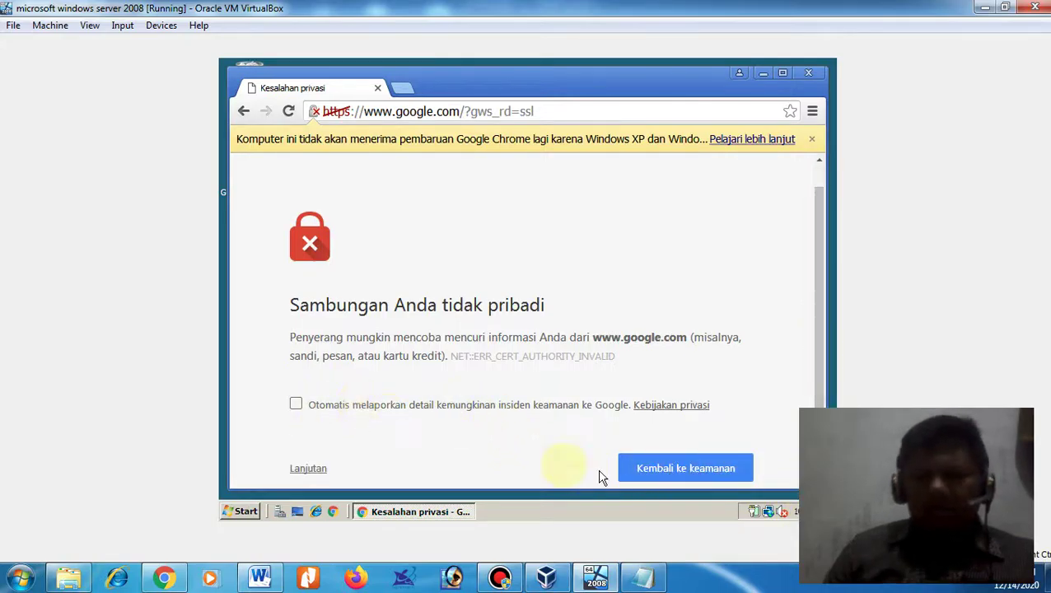
pyautogui.click(308, 468)
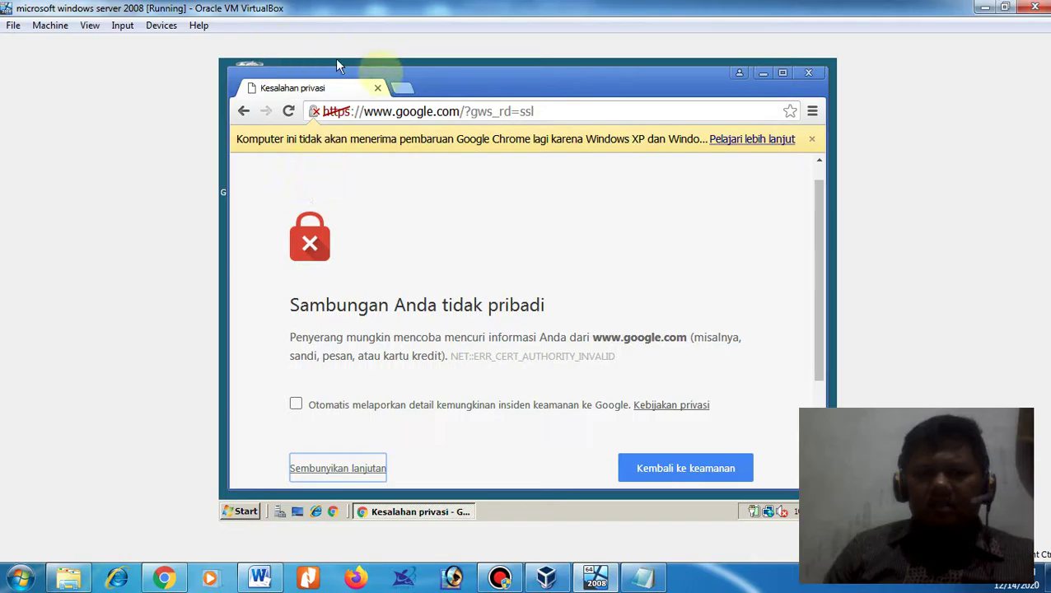
pyautogui.click(811, 140)
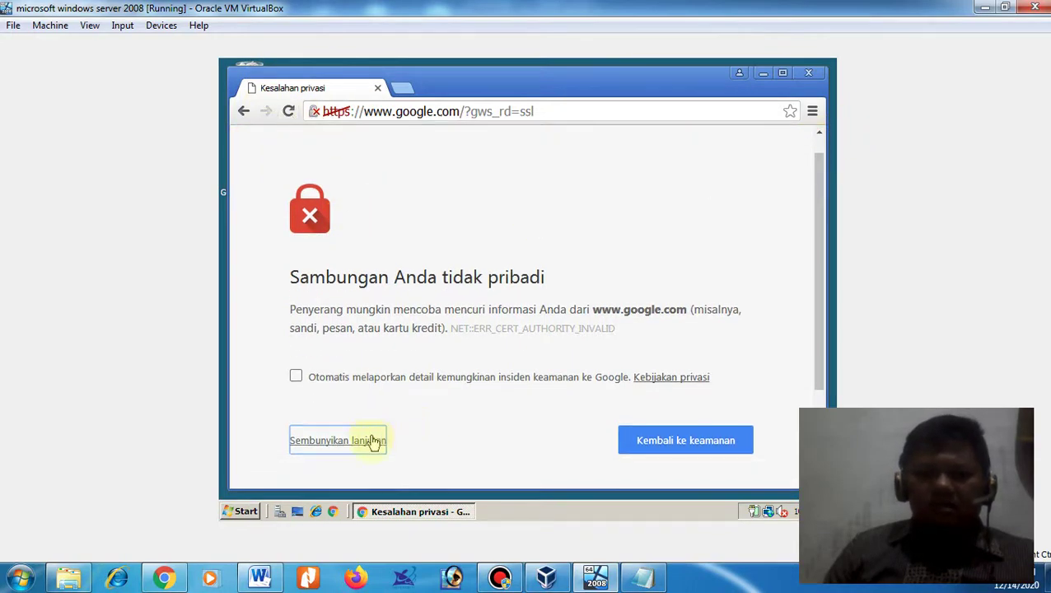
pyautogui.scroll(-2, 500, 407)
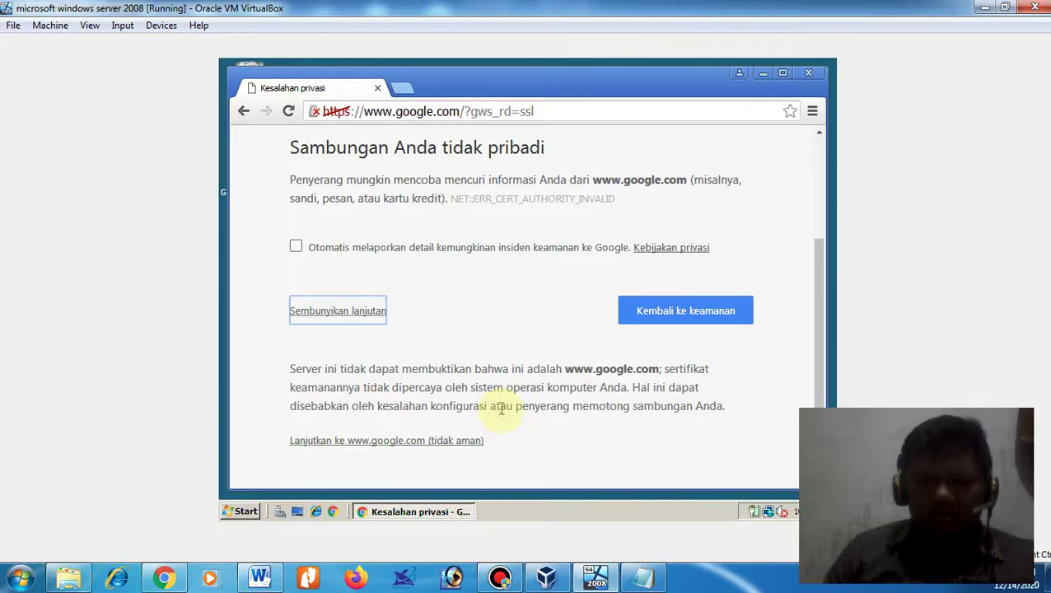
pyautogui.click(437, 441)
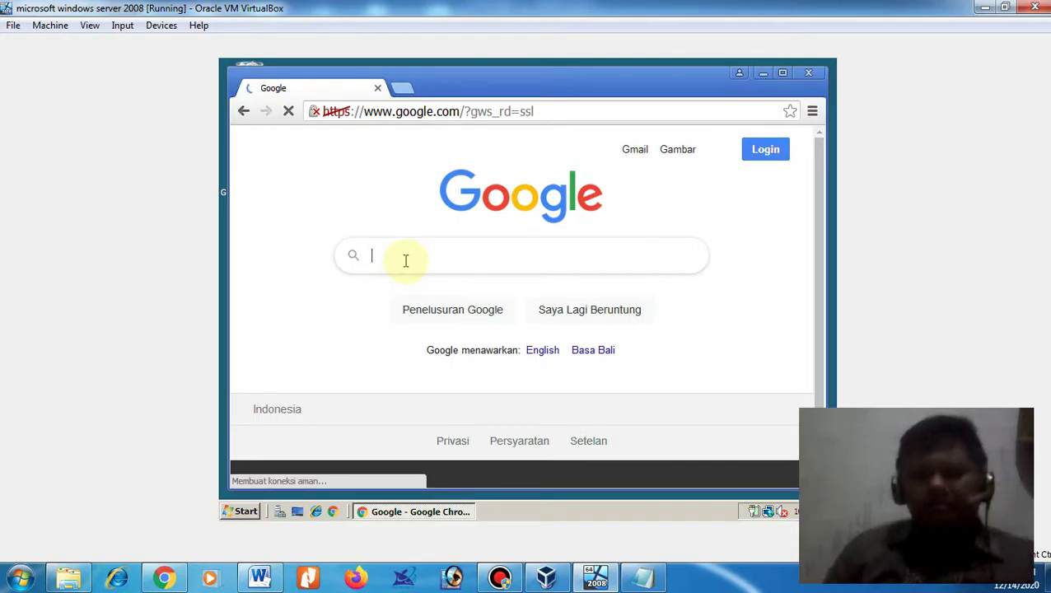
# - Search Google for 'mysql server 5.1' in the guest browser and bring up the Start menu
pyautogui.write('mysql')
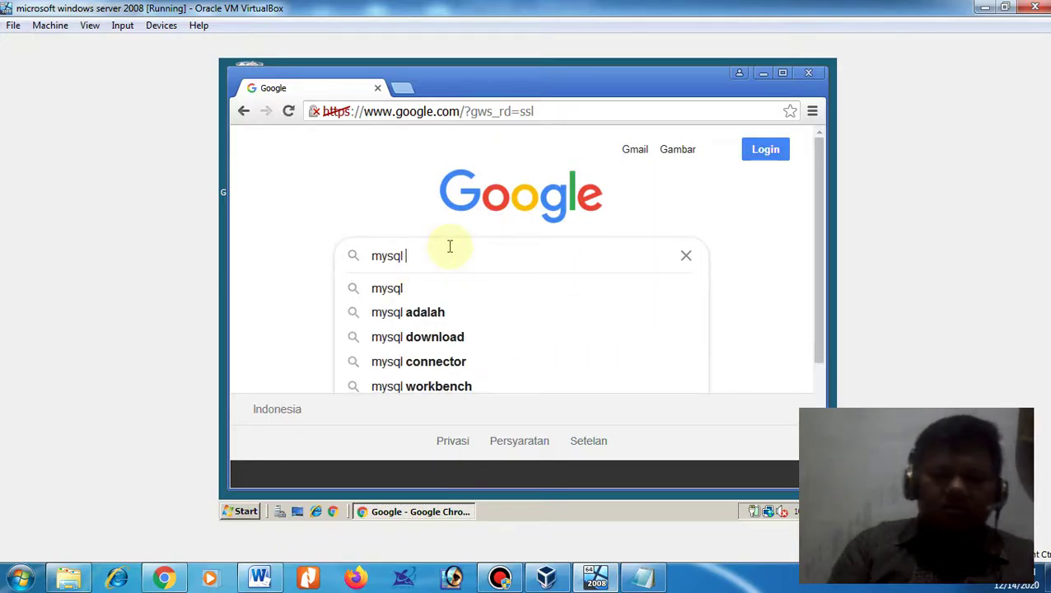
pyautogui.write(' server')
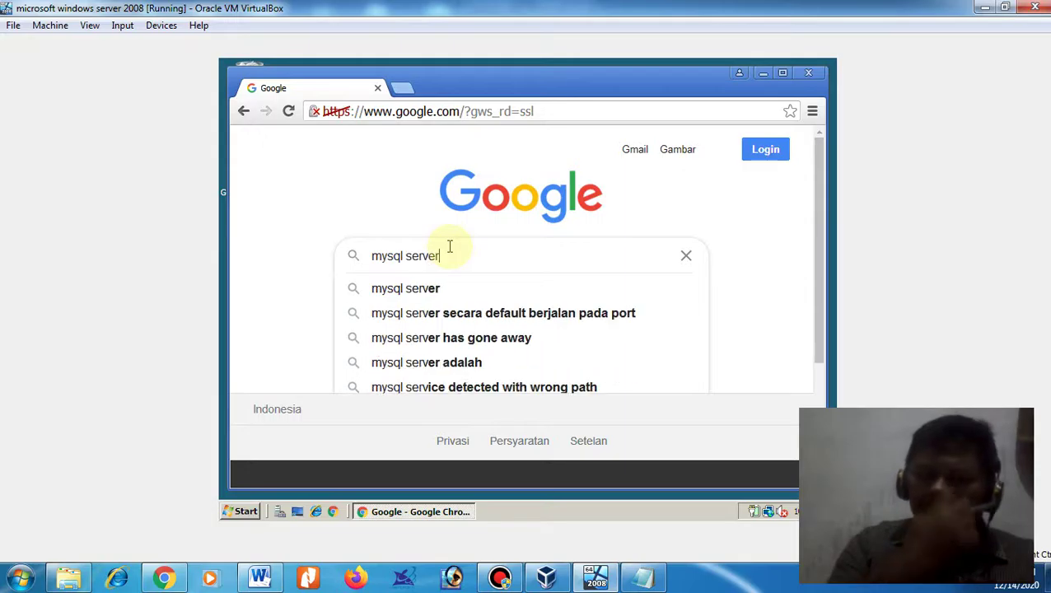
pyautogui.write(' 5.1')
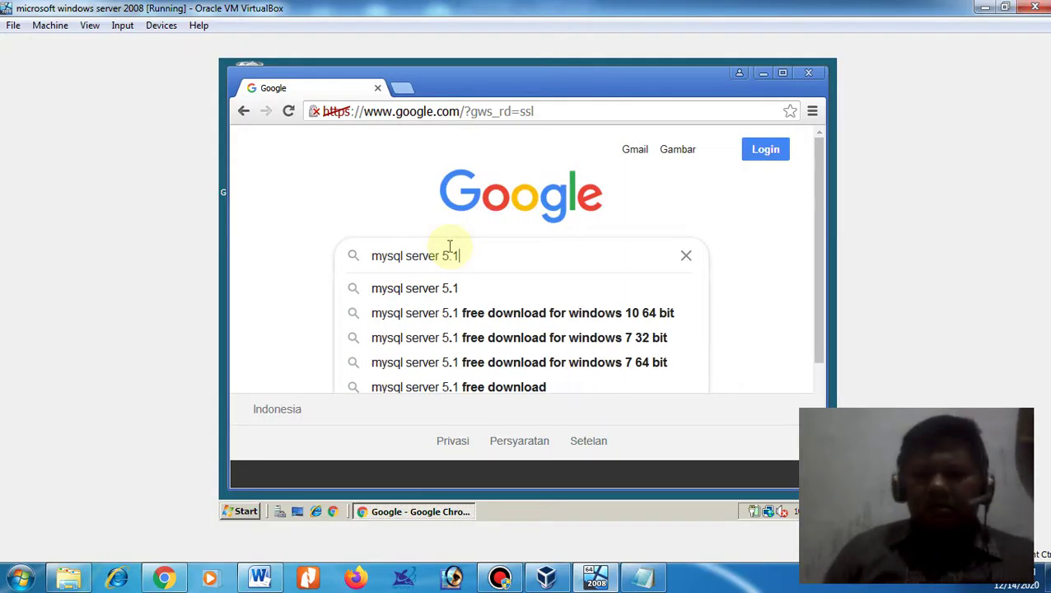
pyautogui.scroll(-2, 607, 342)
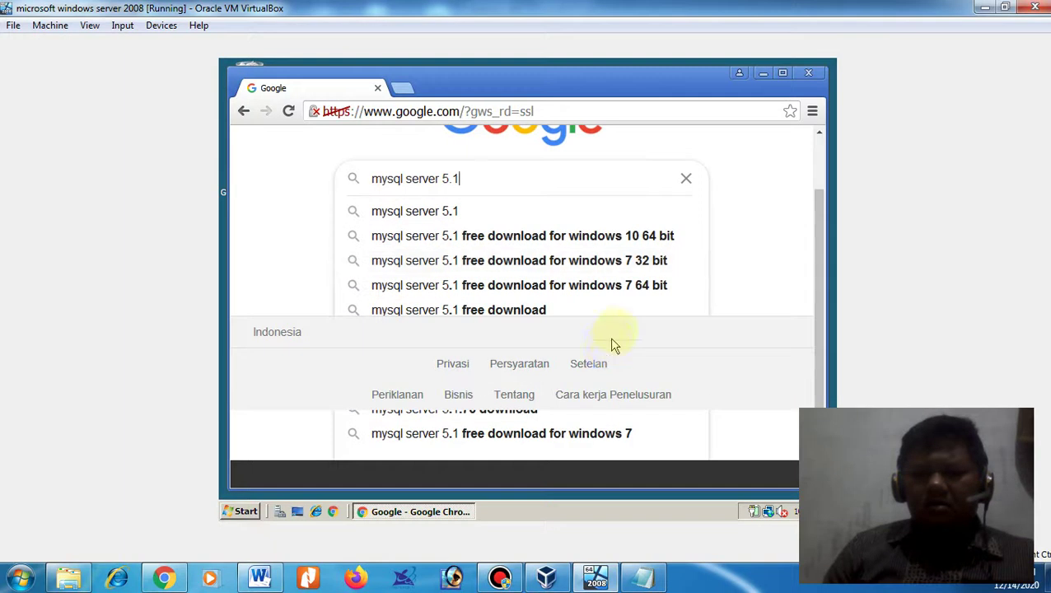
pyautogui.click(244, 512)
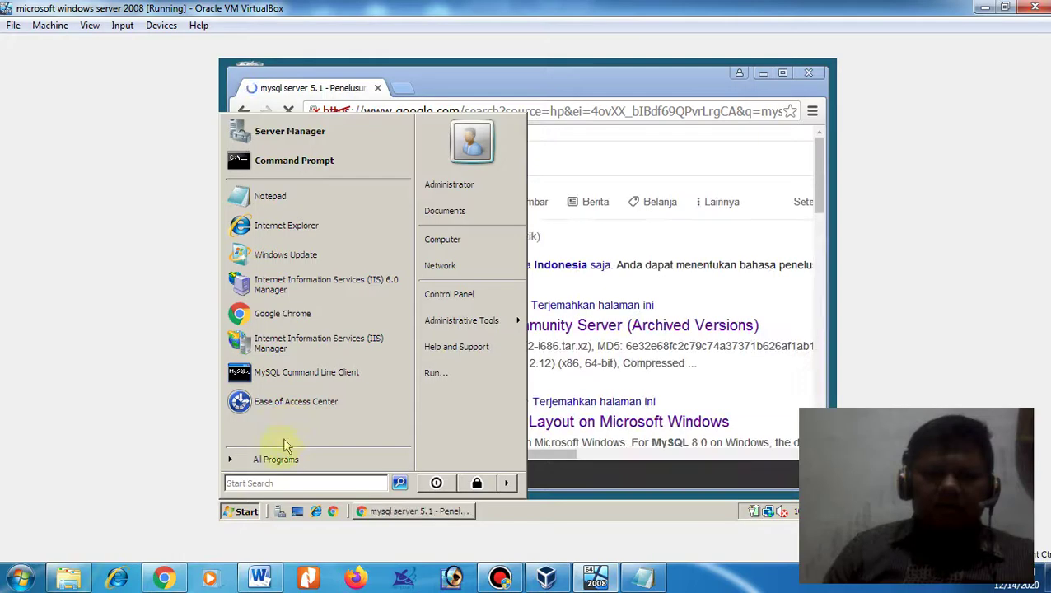
# - Check the MySQL folder under All Programs, then dismiss the Start menu and scan the search results
pyautogui.click(272, 457)
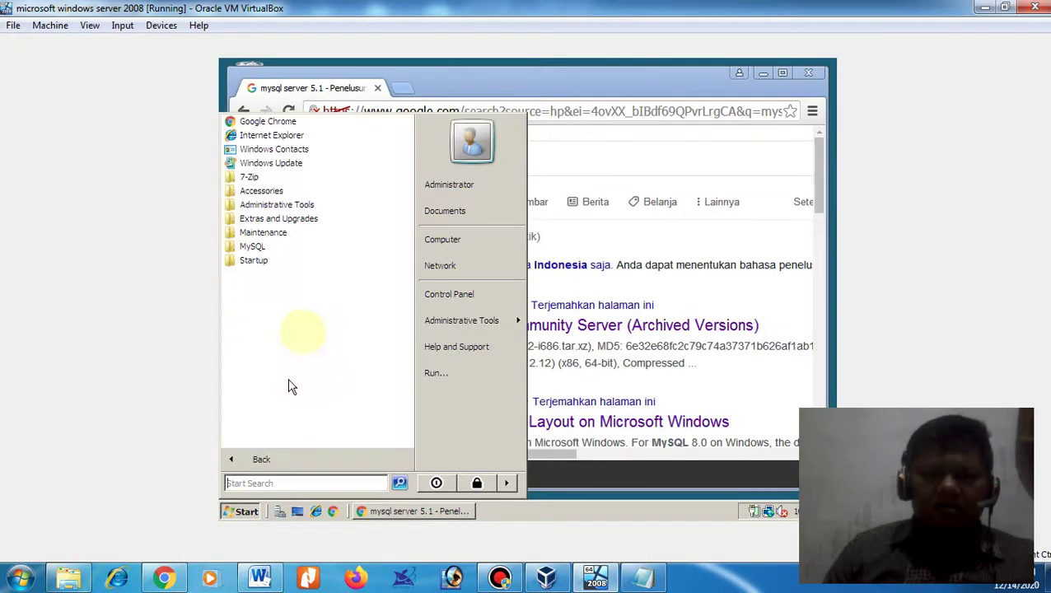
pyautogui.click(262, 247)
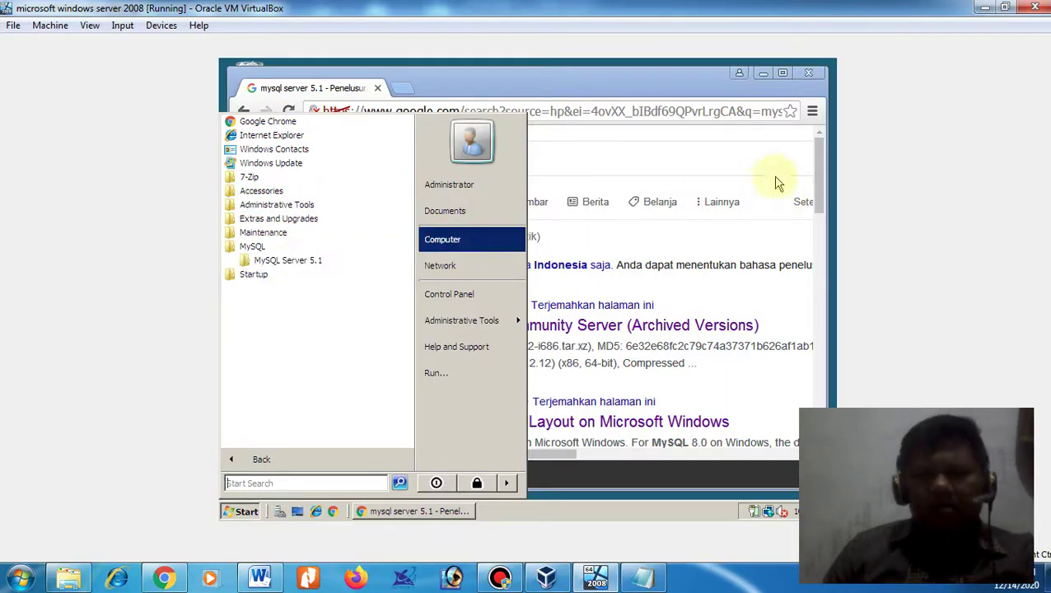
pyautogui.click(818, 189)
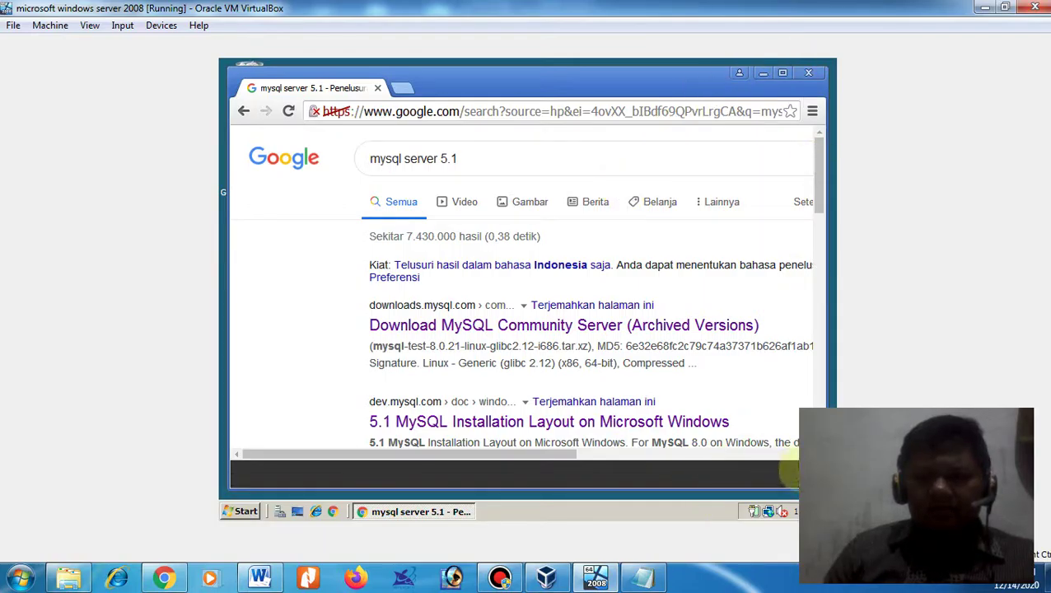
pyautogui.scroll(-1, 555, 360)
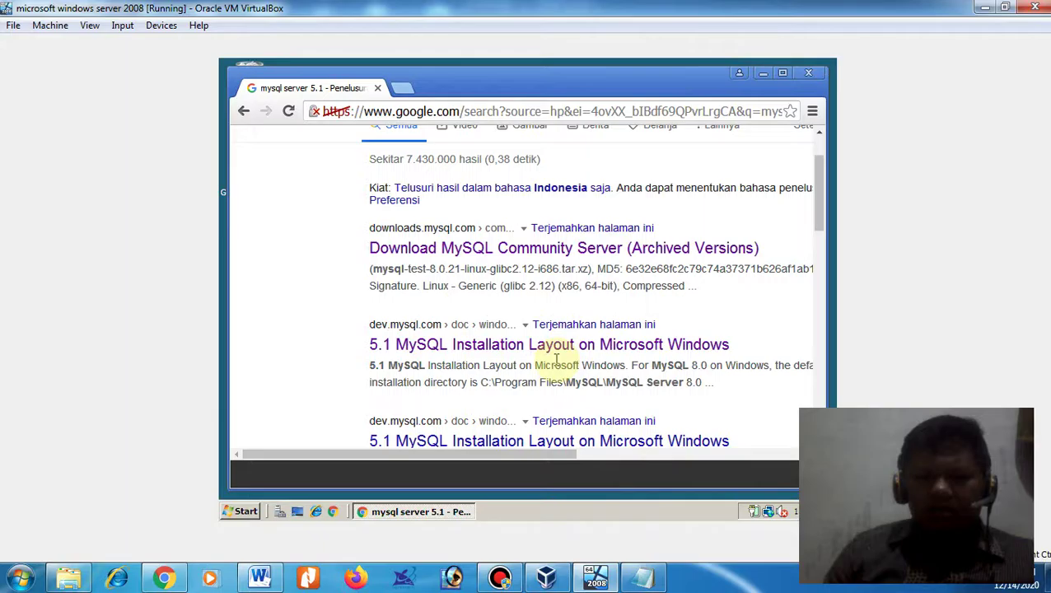
pyautogui.scroll(-5, 555, 360)
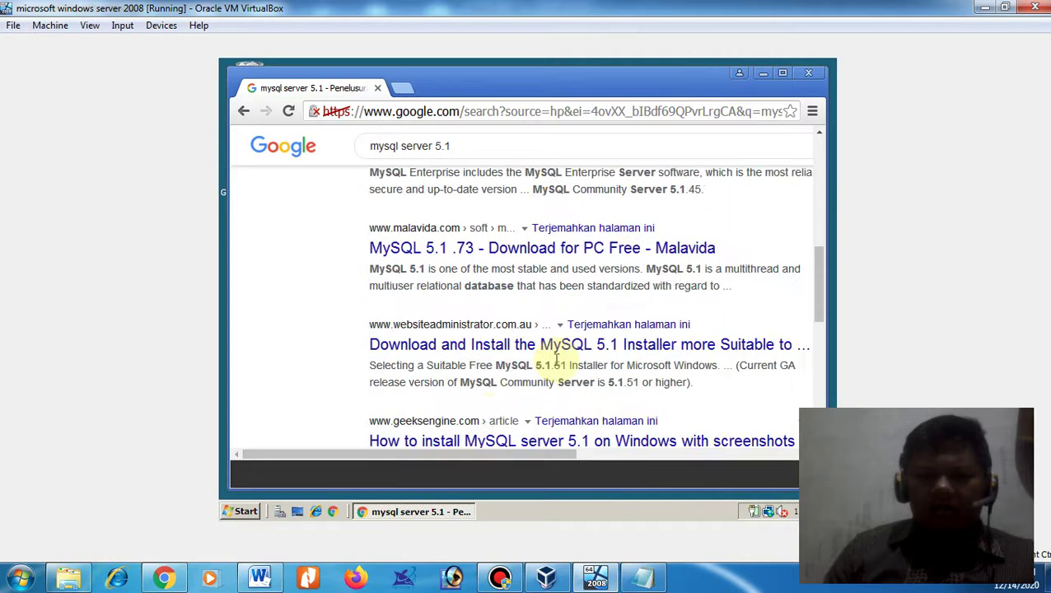
pyautogui.scroll(-3, 556, 360)
pyautogui.scroll(6, 556, 360)
pyautogui.scroll(-8, 556, 360)
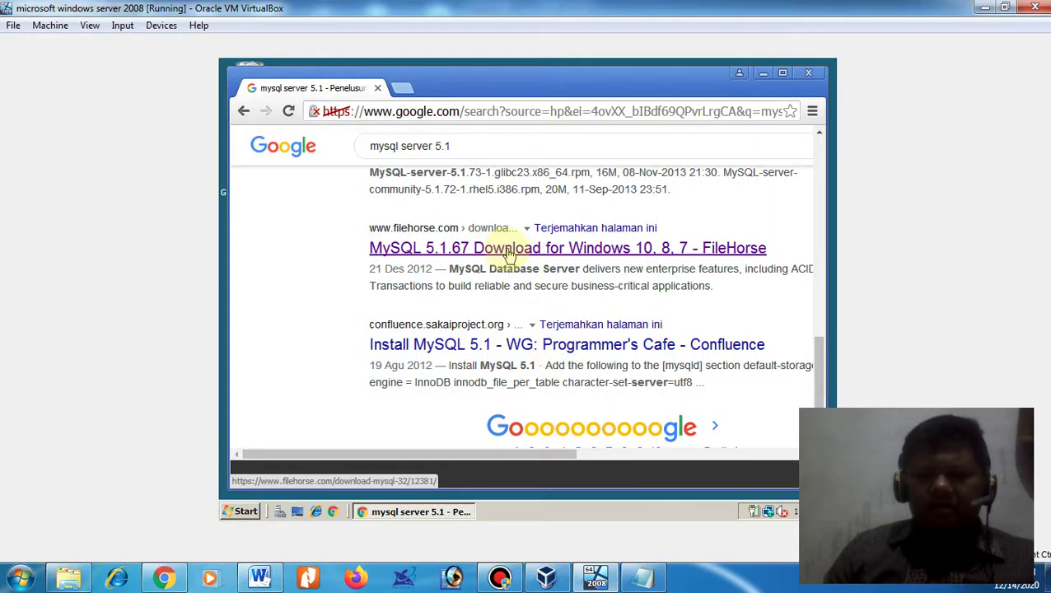
pyautogui.scroll(12, 509, 255)
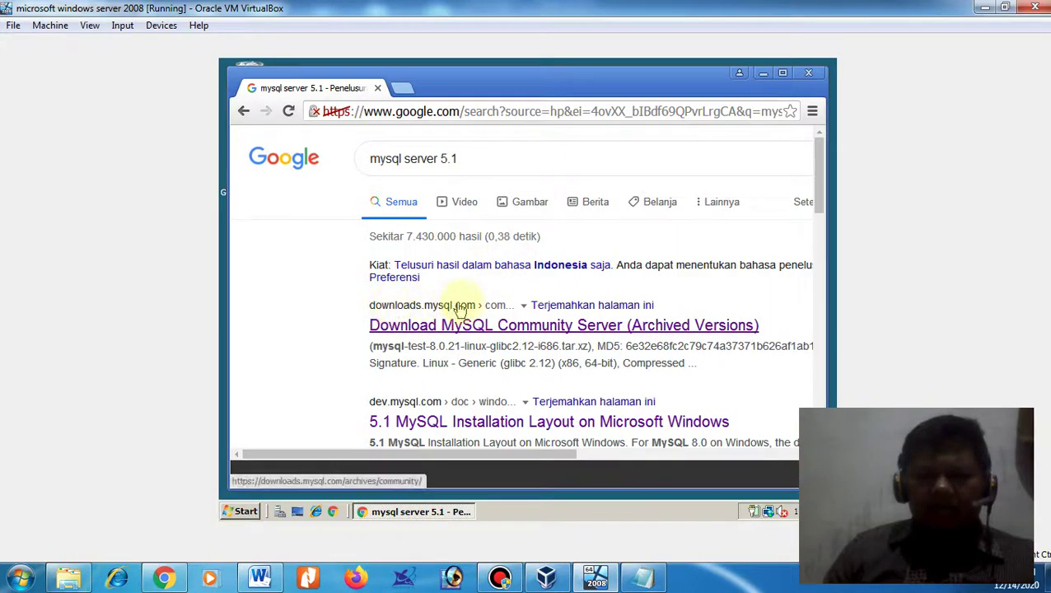
# - Open the 'Download MySQL Community Server (Archived Versions)' result in a new tab and view Chrome's downloads
pyautogui.rightClick(476, 337)
pyautogui.click(494, 341)
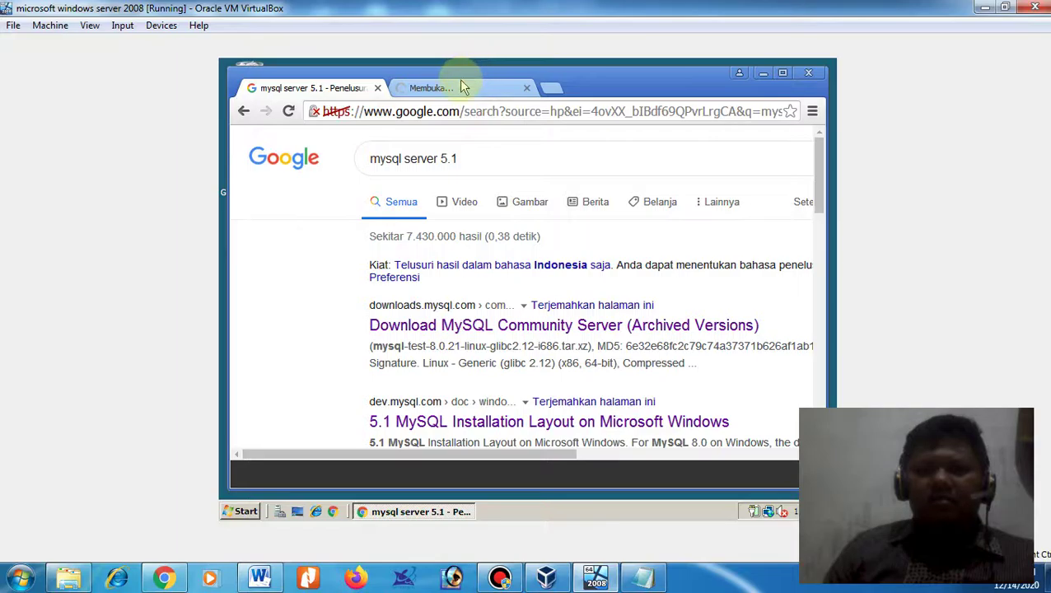
pyautogui.click(463, 88)
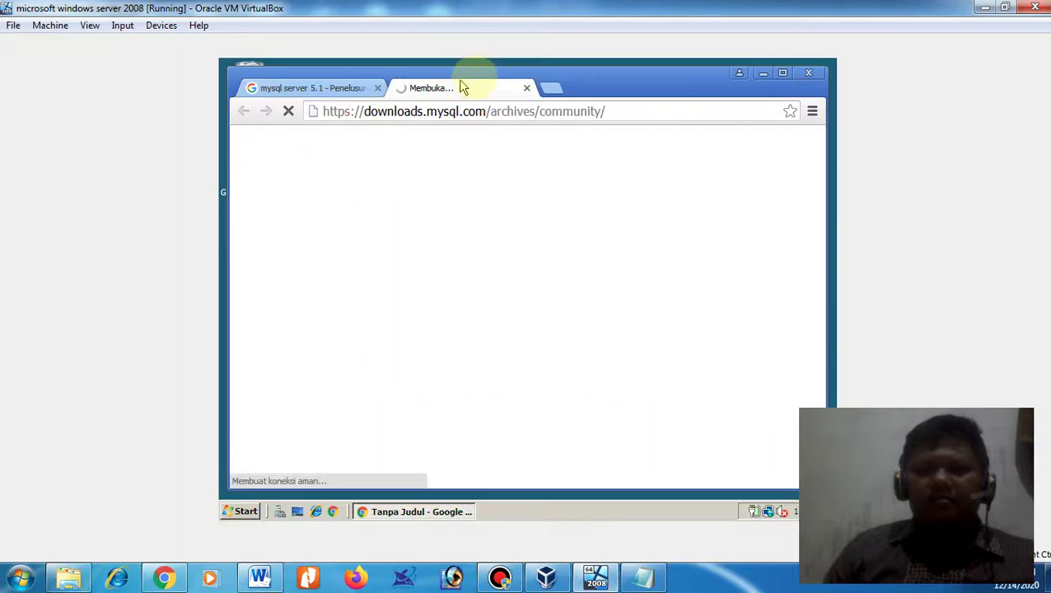
pyautogui.click(812, 112)
pyautogui.moveTo(692, 230)
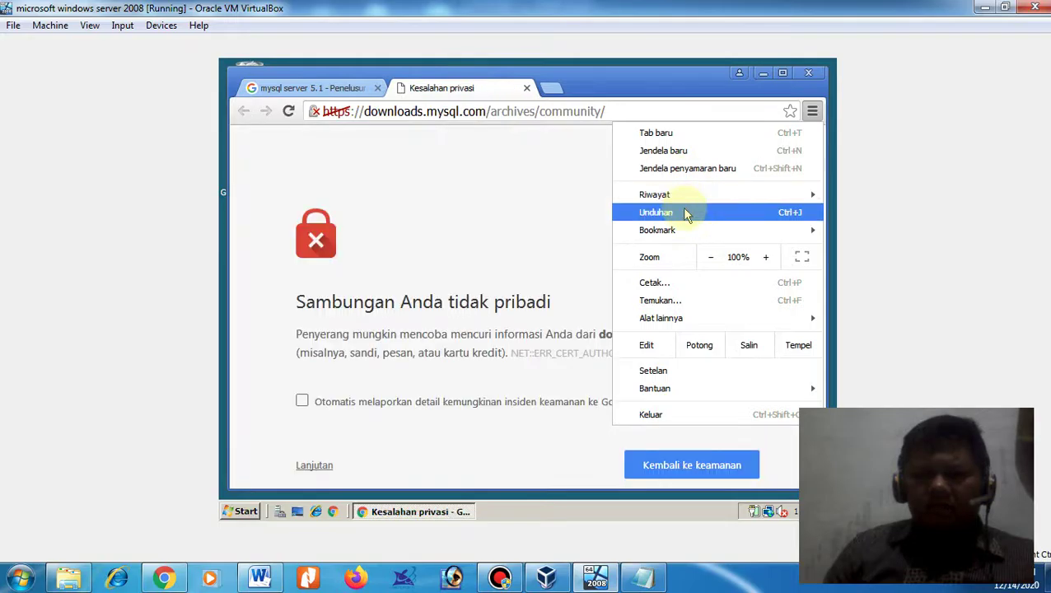
pyautogui.click(684, 212)
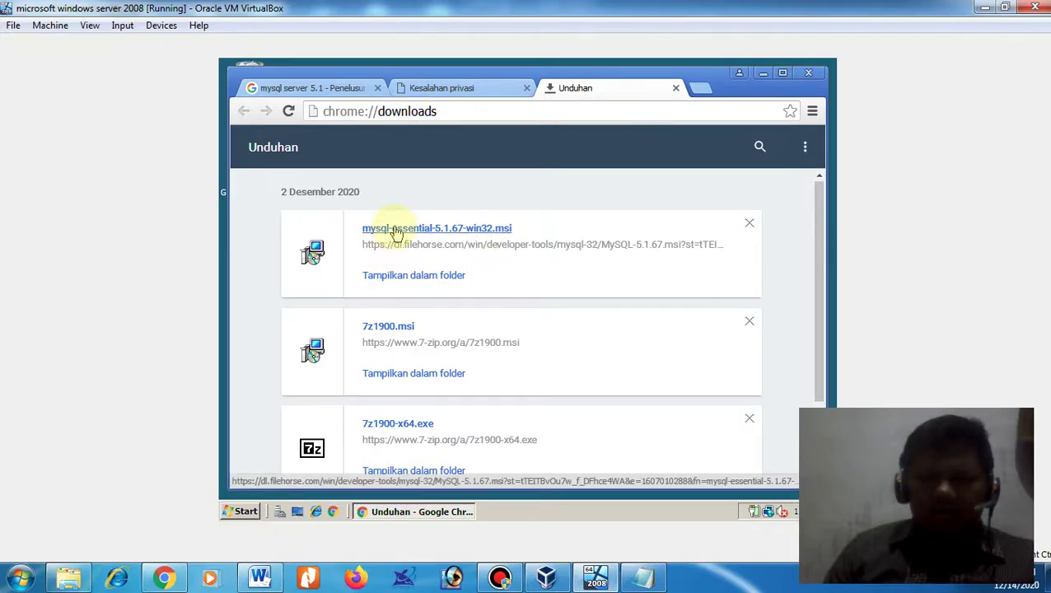
# - Show mysql-essential-5.1.67-win32.msi in the Downloads folder, peek into mysql-8.0.21-winx64, and select the installer
pyautogui.click(380, 276)
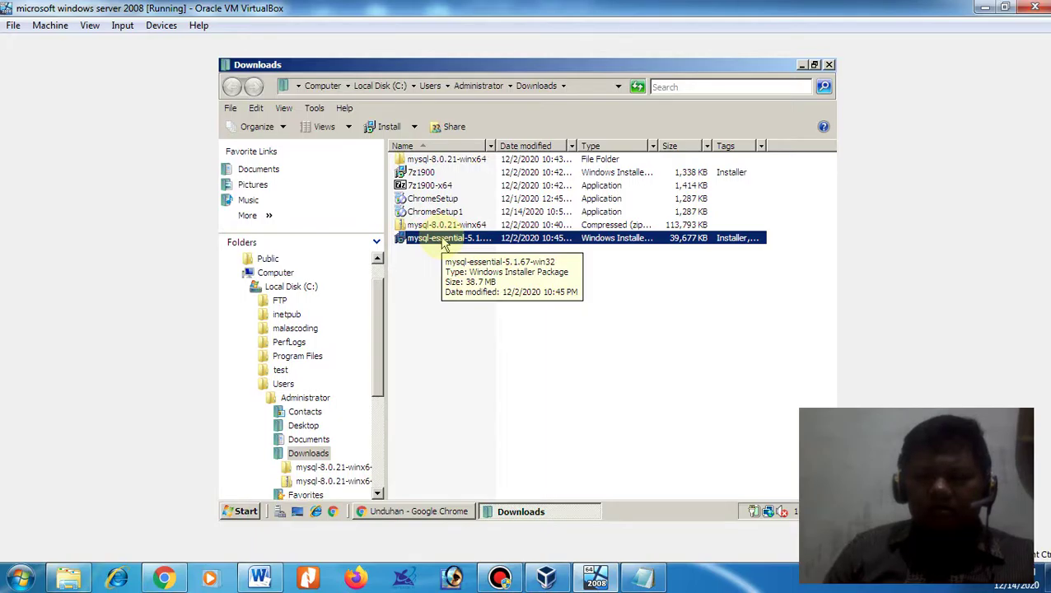
pyautogui.doubleClick(469, 161)
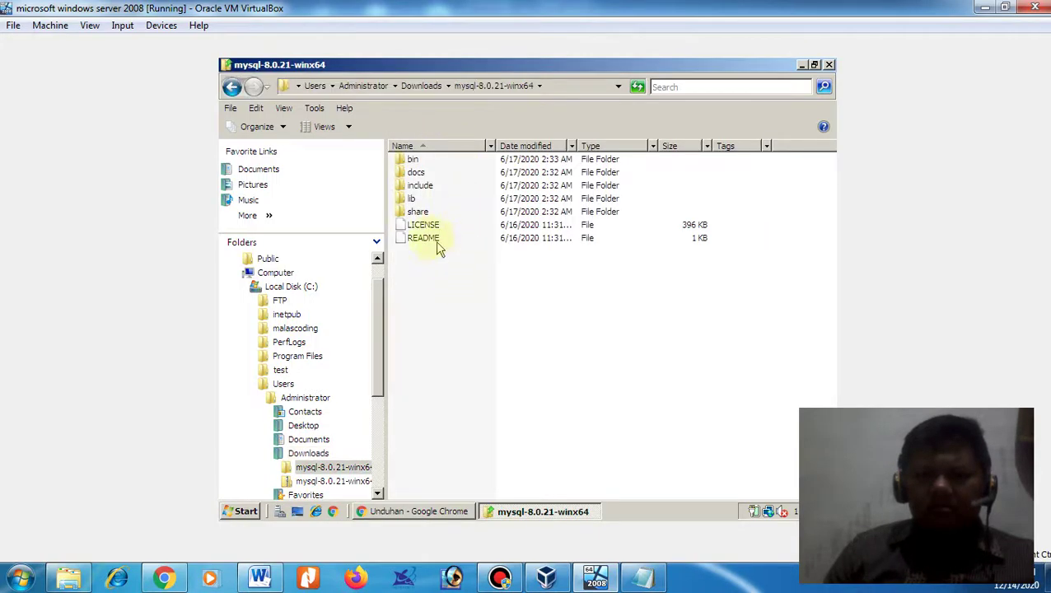
pyautogui.click(230, 88)
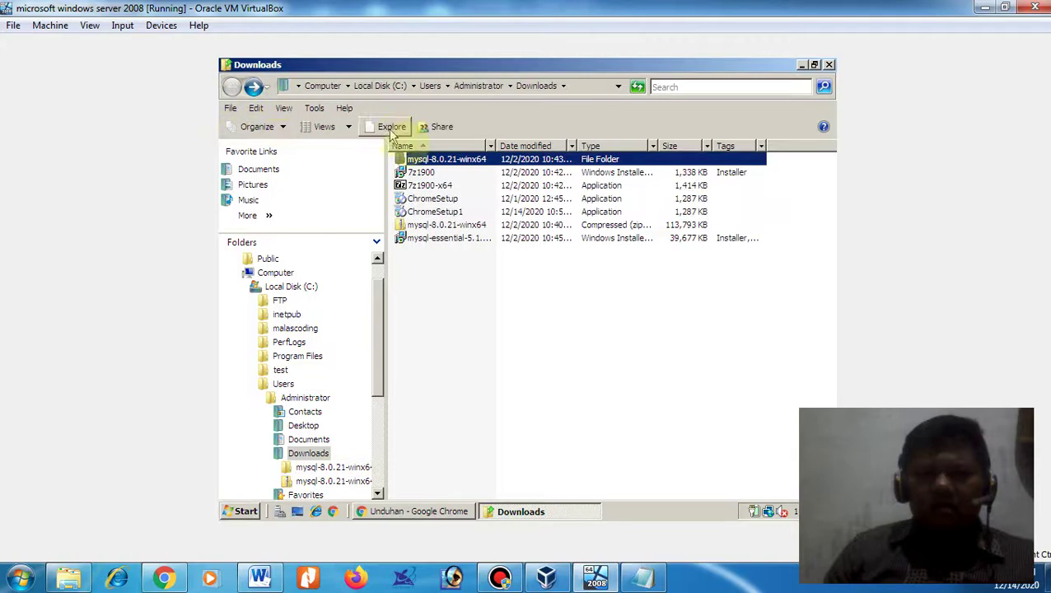
pyautogui.click(442, 240)
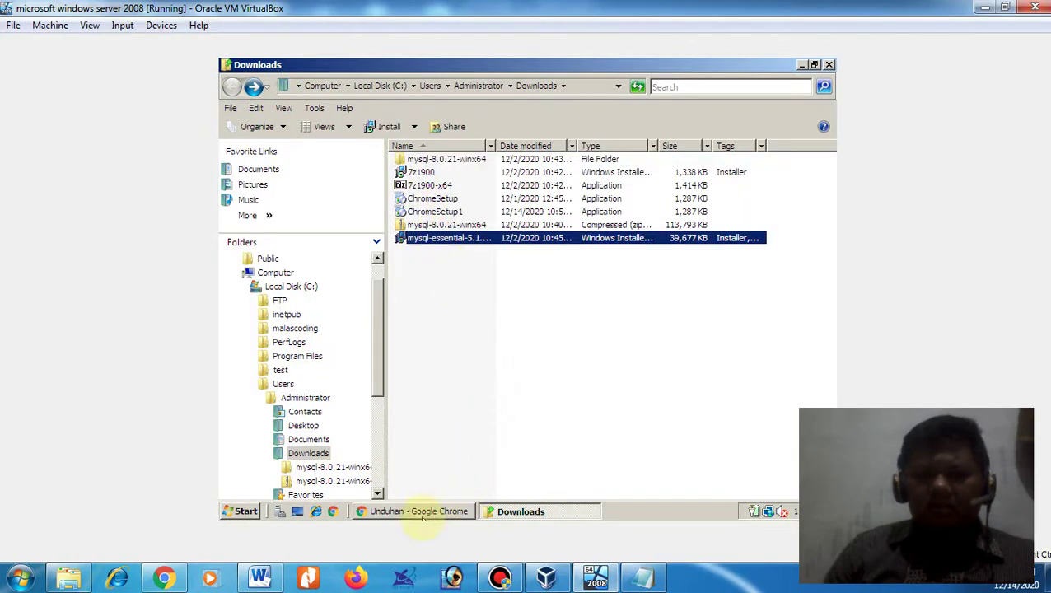
pyautogui.click(416, 511)
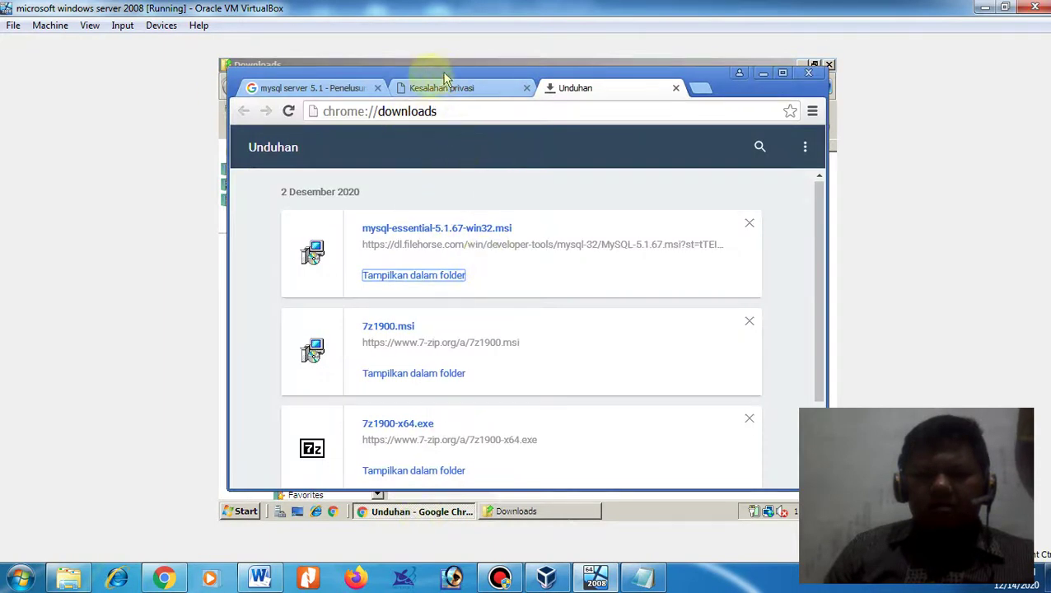
# - Close the privacy error tab and open the FileHorse MySQL 5.1.67 result in a new tab
pyautogui.click(323, 92)
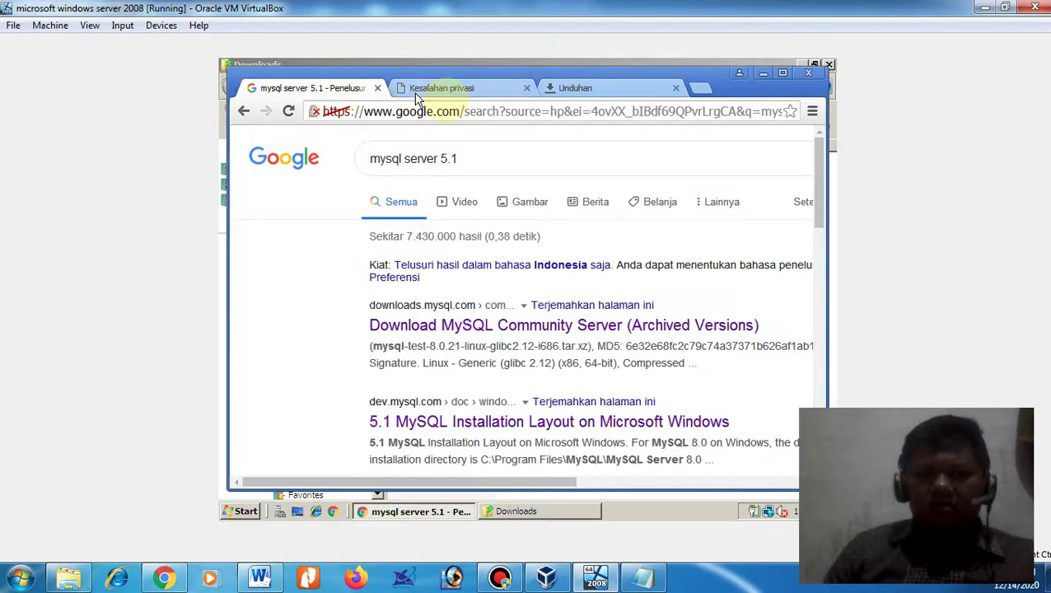
pyautogui.click(527, 89)
pyautogui.scroll(-5, 492, 335)
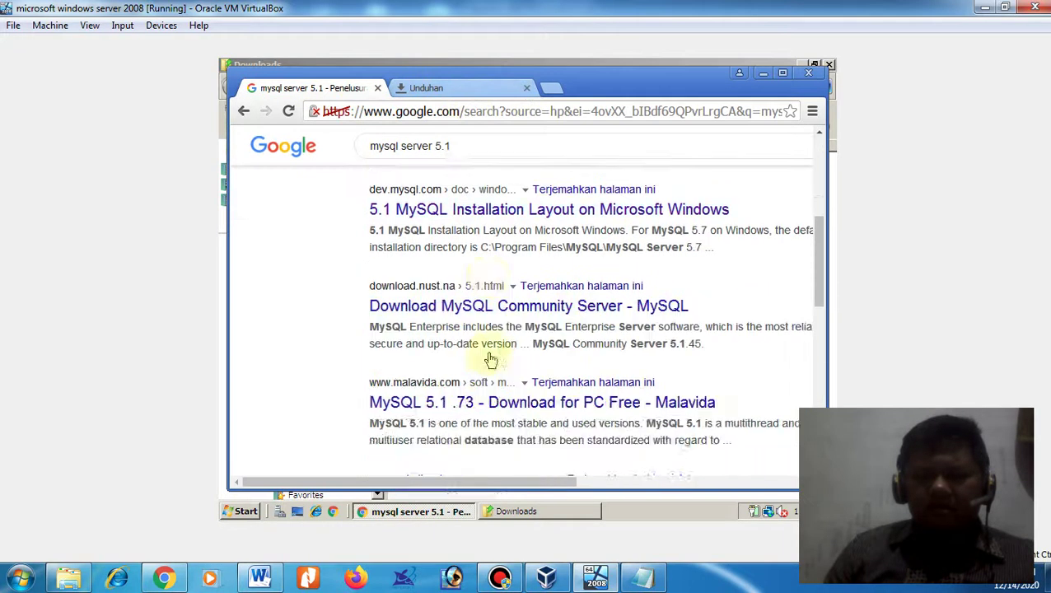
pyautogui.scroll(-3, 490, 360)
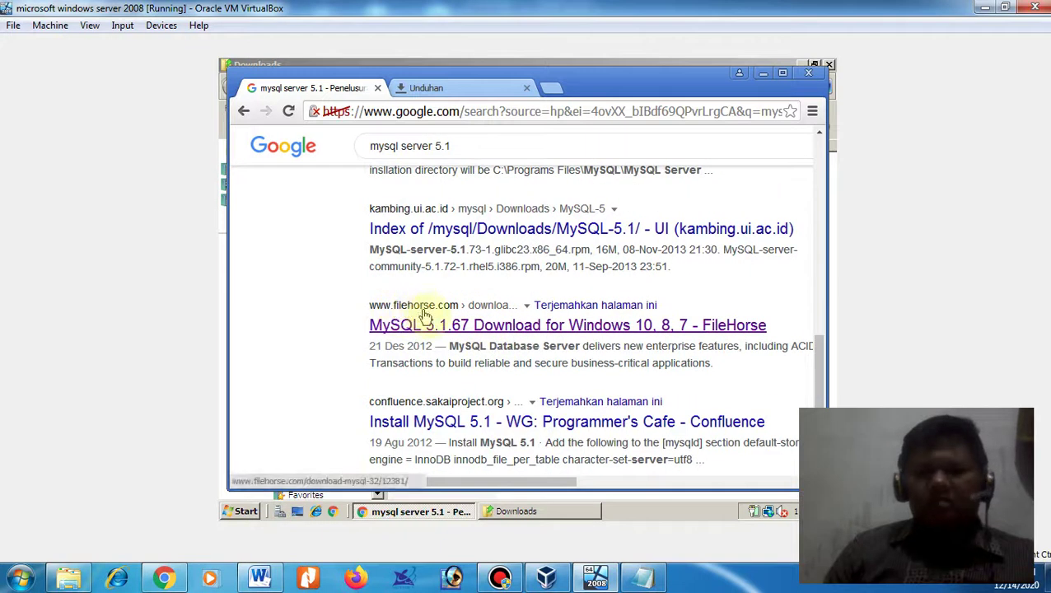
pyautogui.rightClick(439, 328)
pyautogui.click(449, 338)
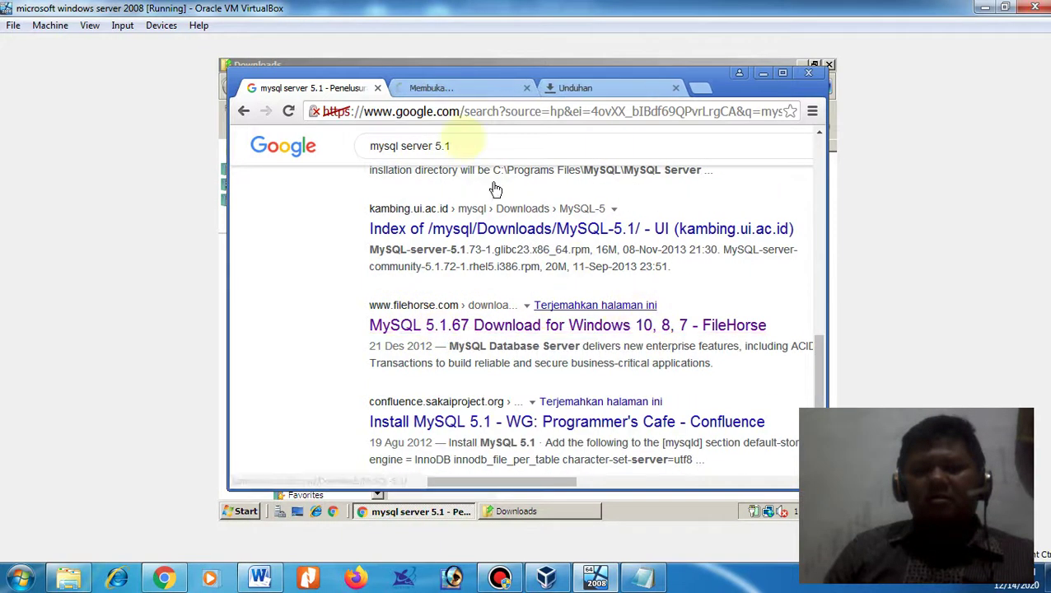
pyautogui.click(476, 92)
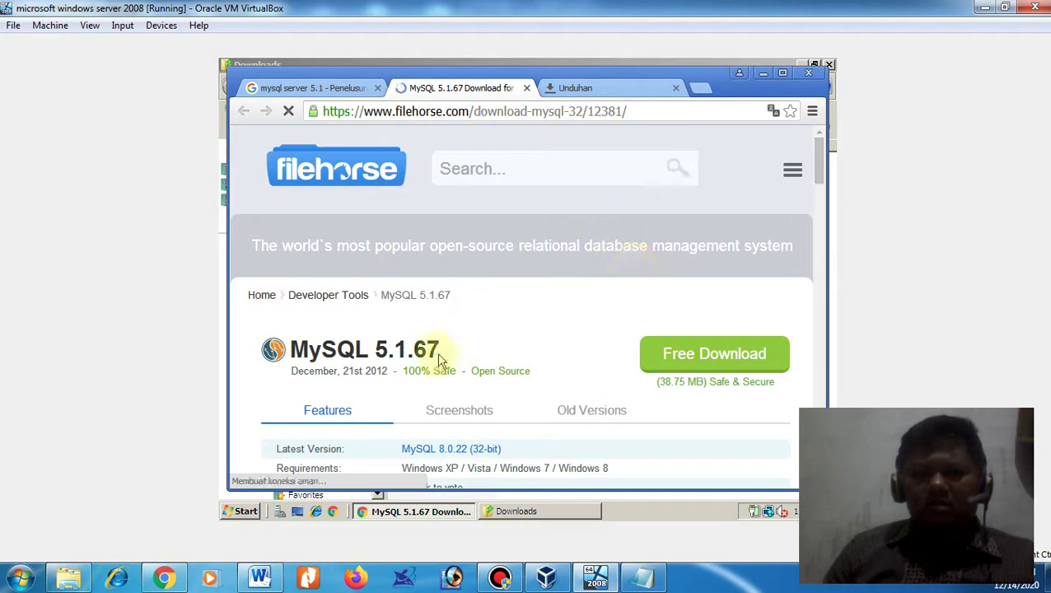
# - Browse FileHorse's older MySQL versions list, then minimize Chrome to reveal the Downloads folder
pyautogui.scroll(-2, 470, 279)
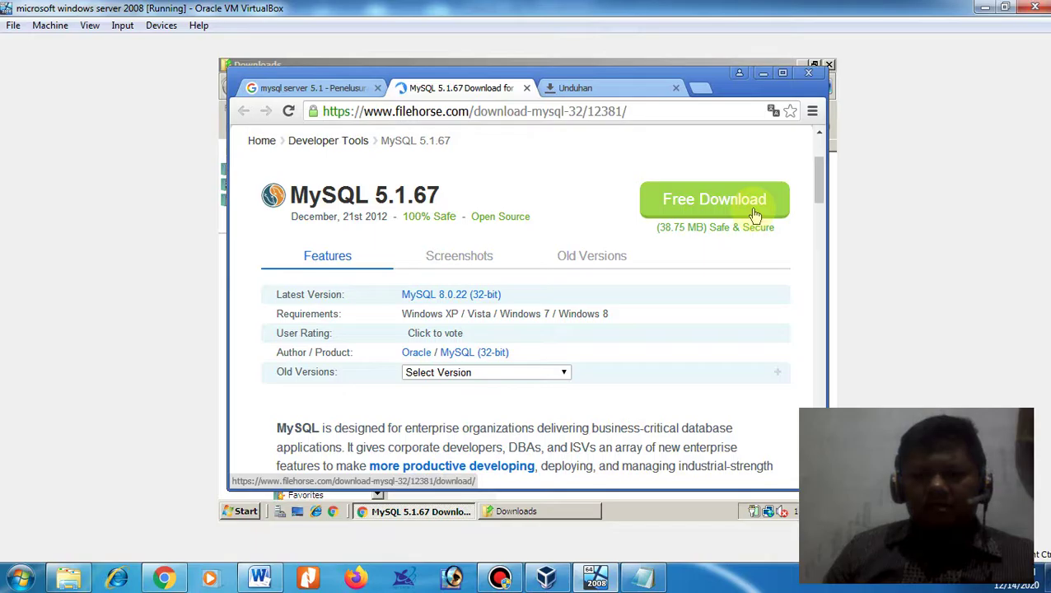
pyautogui.click(485, 376)
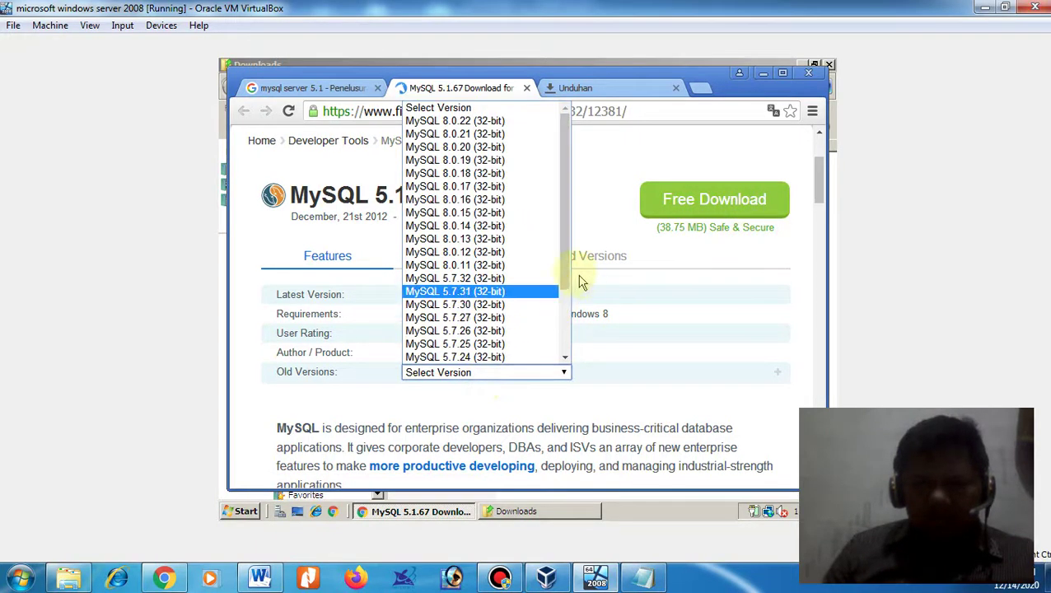
pyautogui.moveTo(560, 266); pyautogui.dragTo(581, 363)
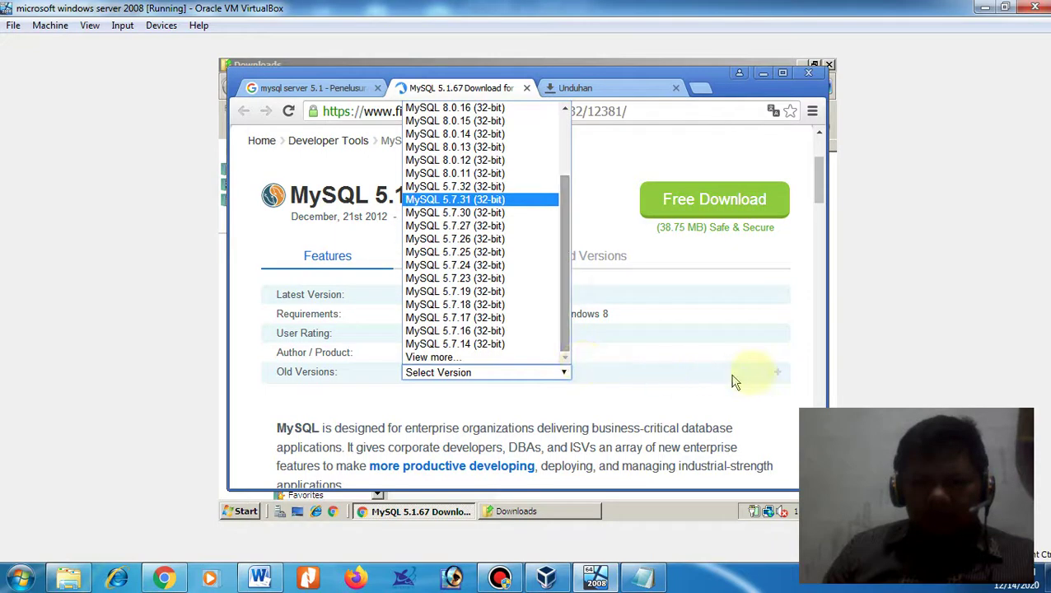
pyautogui.click(803, 242)
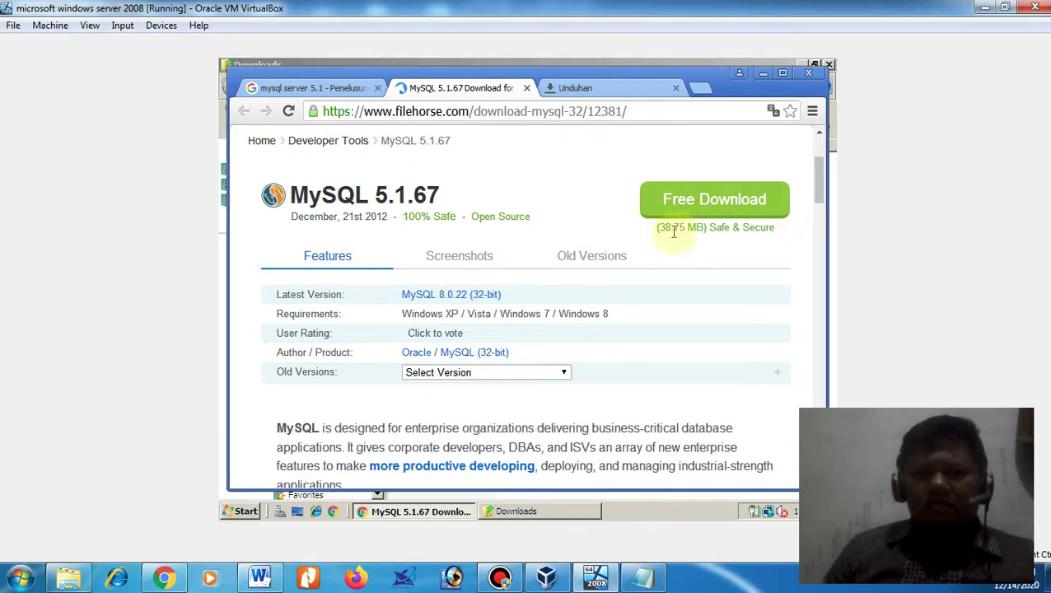
pyautogui.click(422, 512)
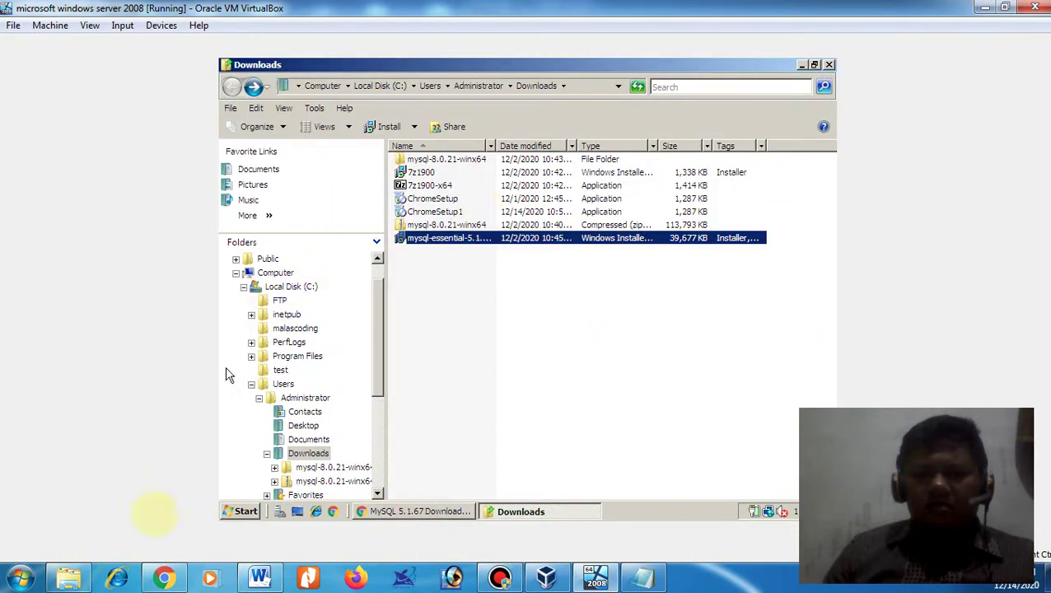
# - Launch MySQL Command Line Client from Start > All Programs > MySQL > MySQL Server 5.1
pyautogui.click(244, 508)
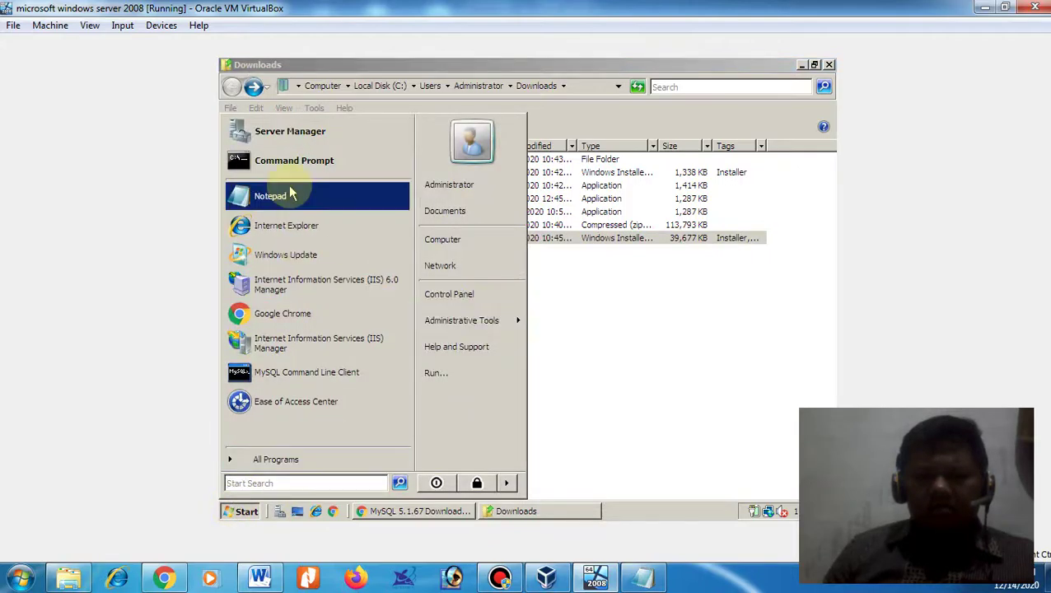
pyautogui.click(312, 459)
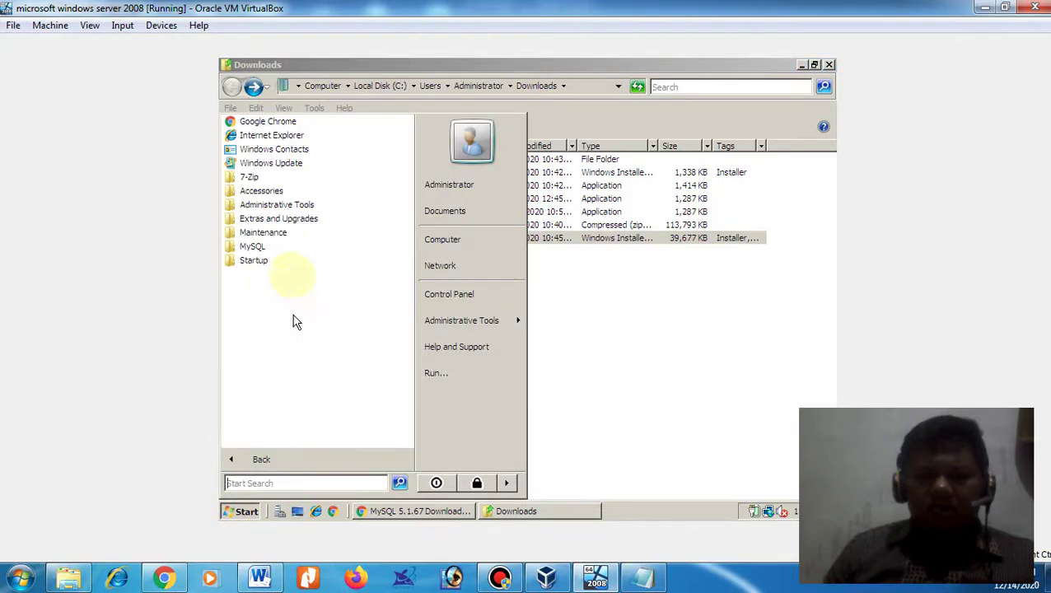
pyautogui.click(282, 247)
pyautogui.click(274, 261)
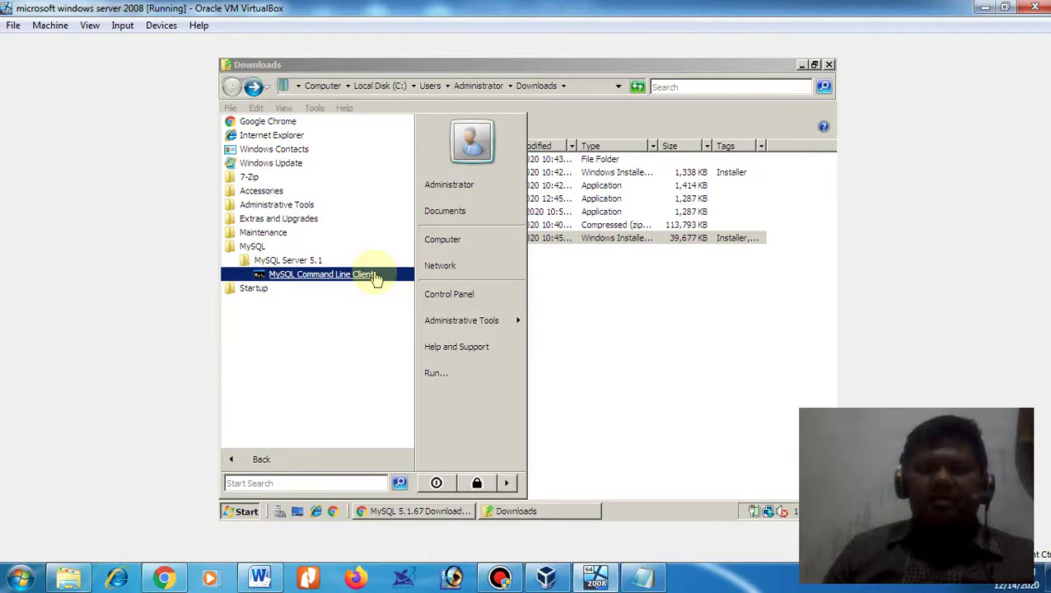
pyautogui.click(301, 478)
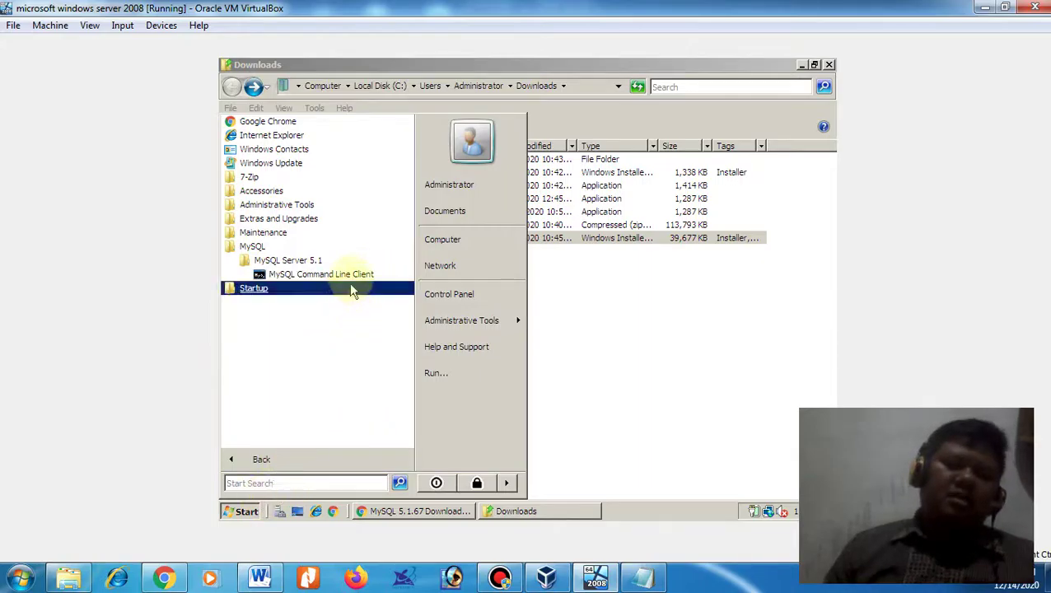
pyautogui.click(350, 276)
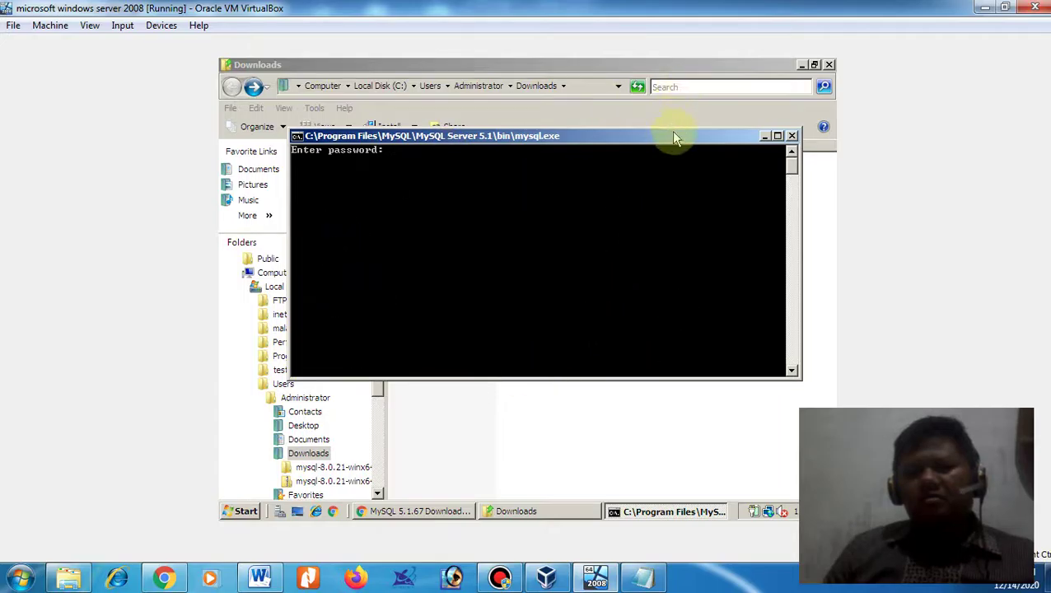
# - Log in with the root password, run show databases; and maximize the console window
pyautogui.moveTo(672, 138); pyautogui.dragTo(690, 190)
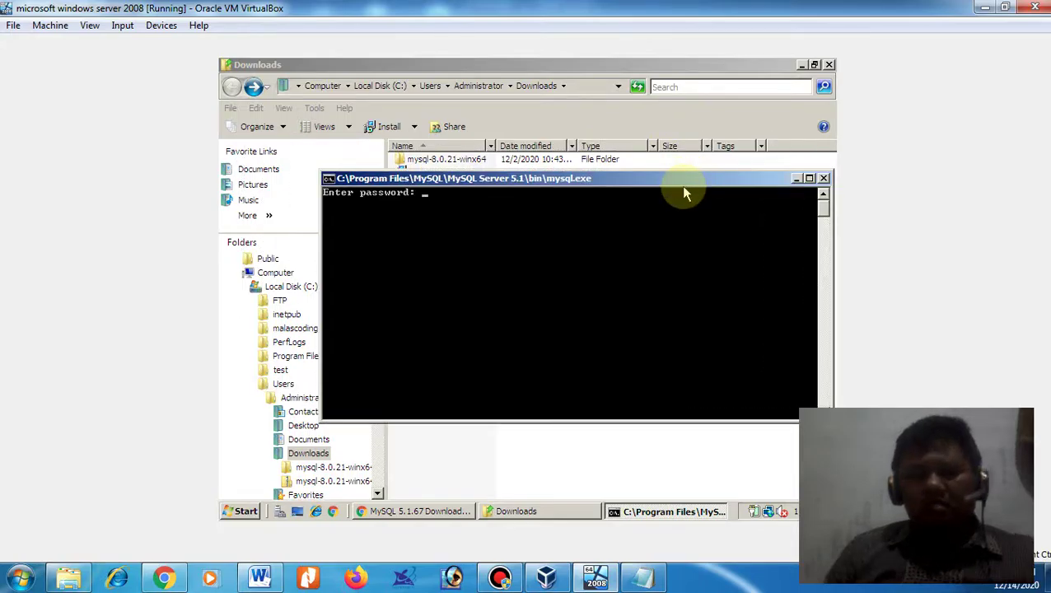
pyautogui.write('****')
pyautogui.press('Return')
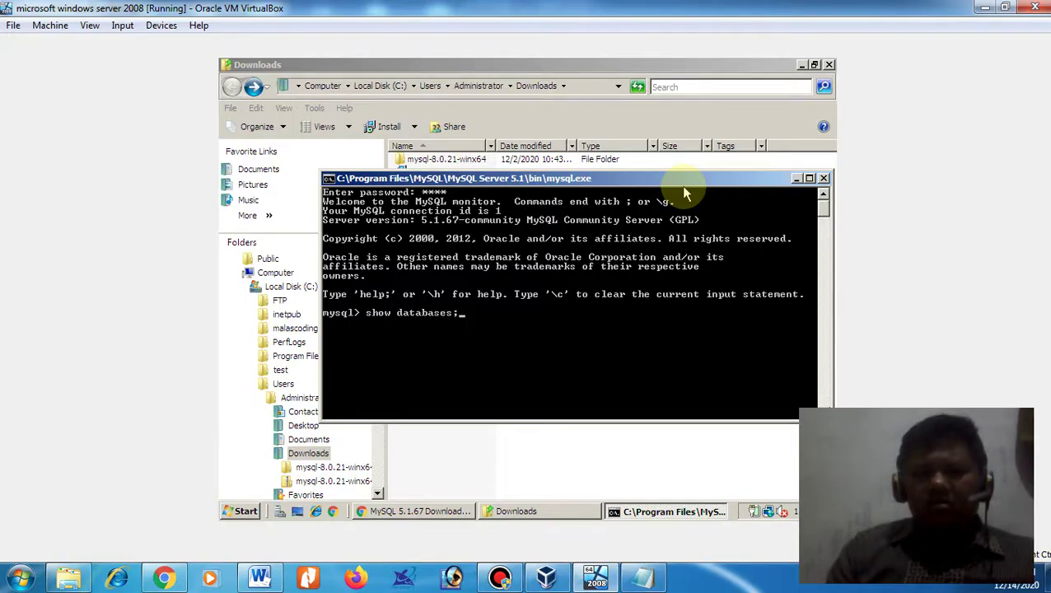
pyautogui.press('Return')
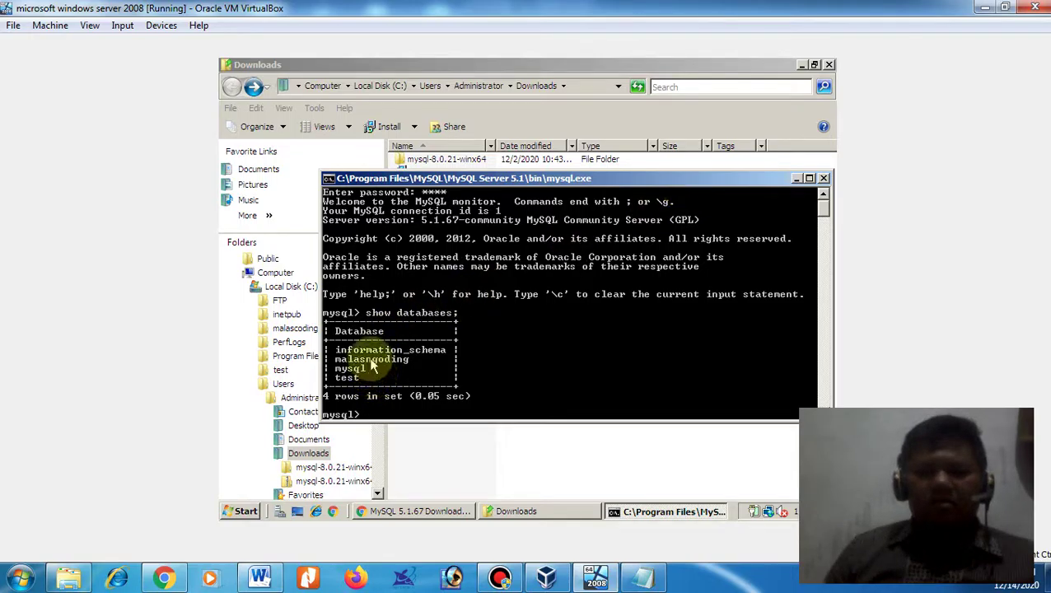
pyautogui.click(810, 180)
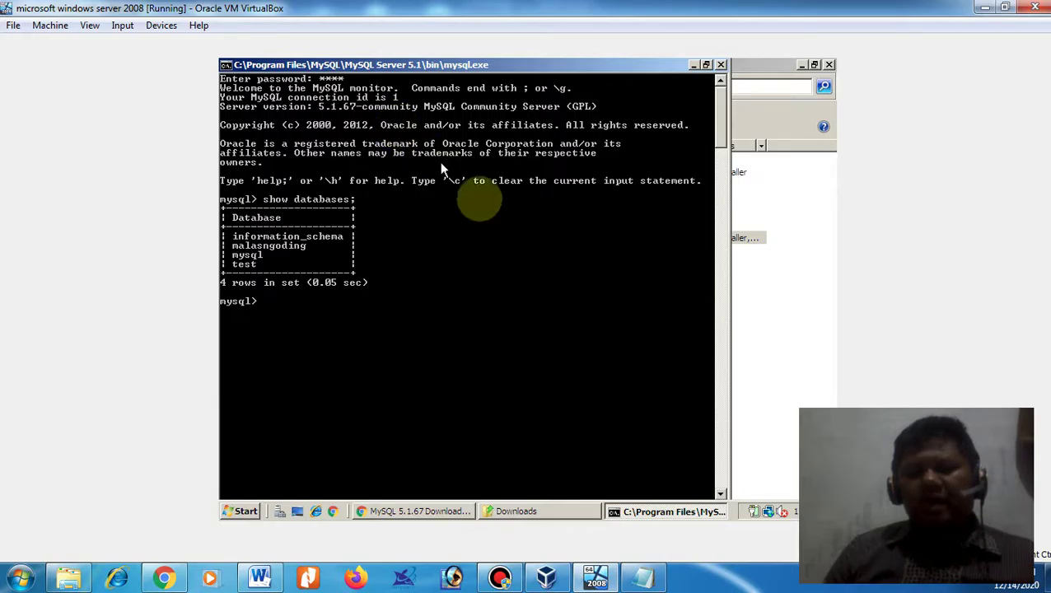
pyautogui.click(260, 577)
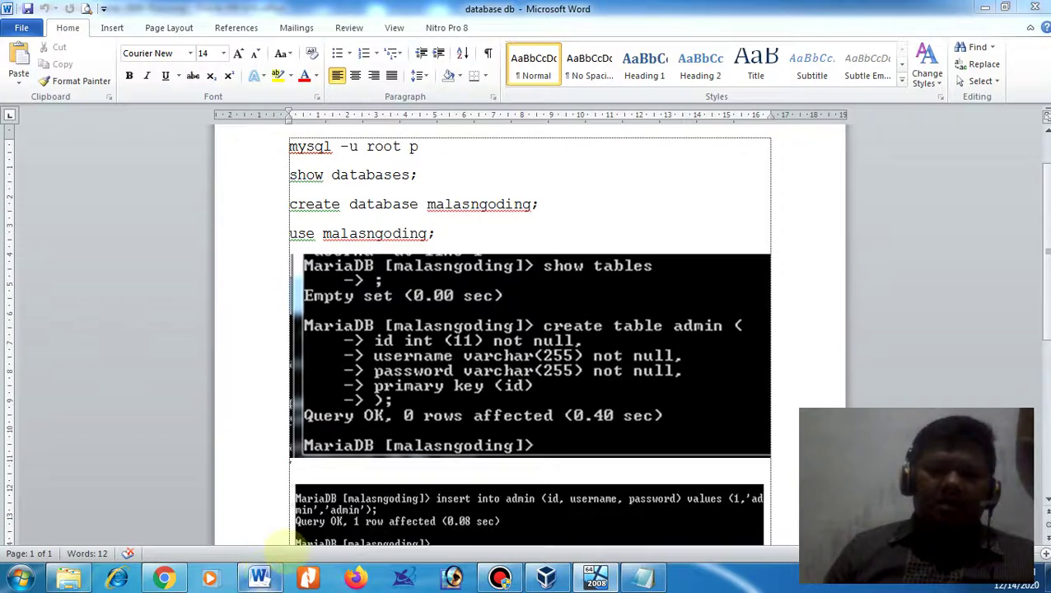
pyautogui.scroll(-2, 409, 380)
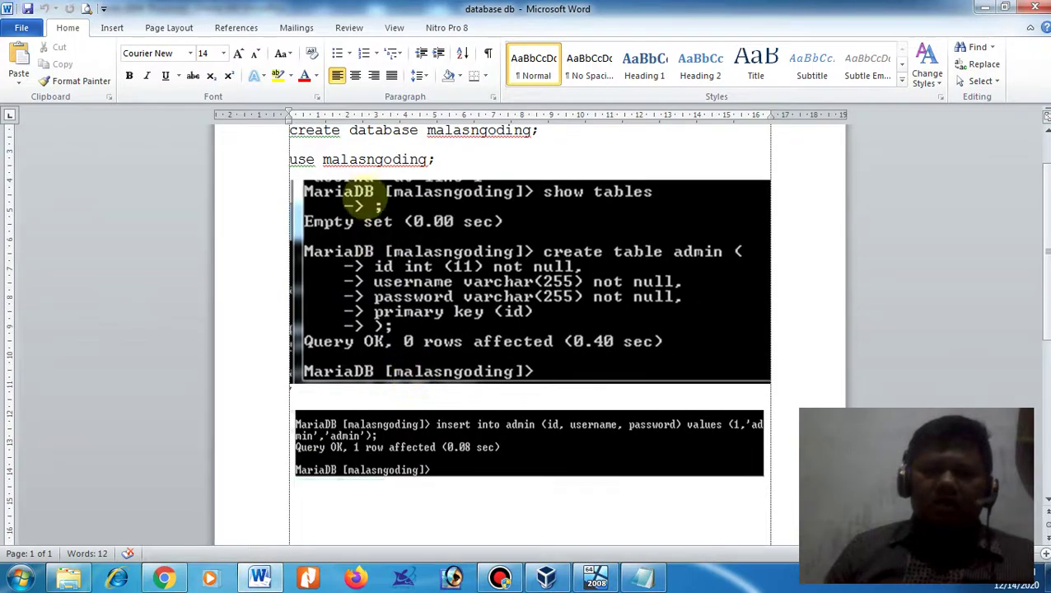
pyautogui.scroll(4, 1040, 181)
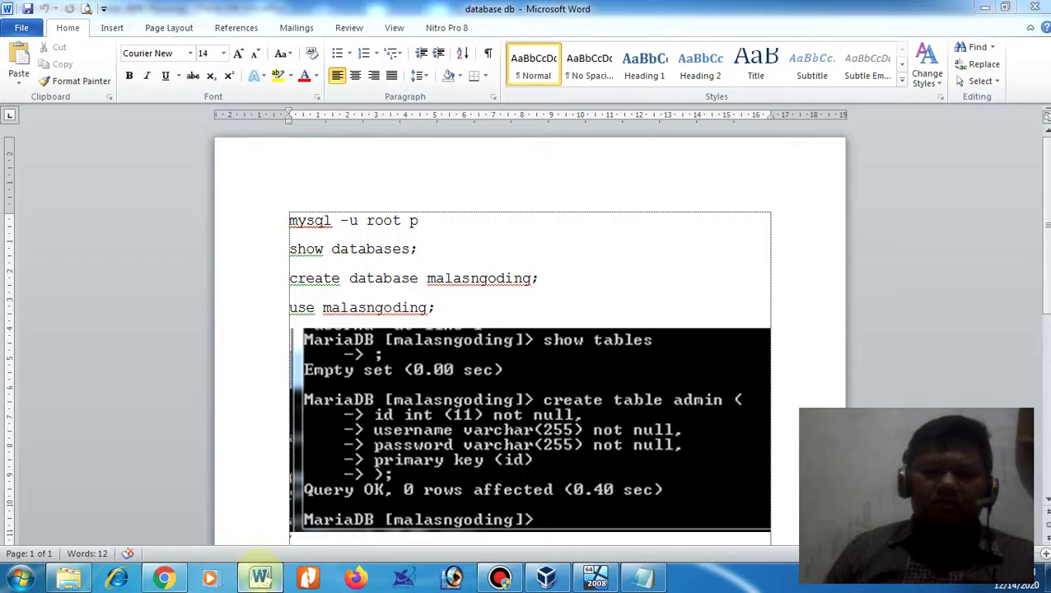
pyautogui.click(260, 574)
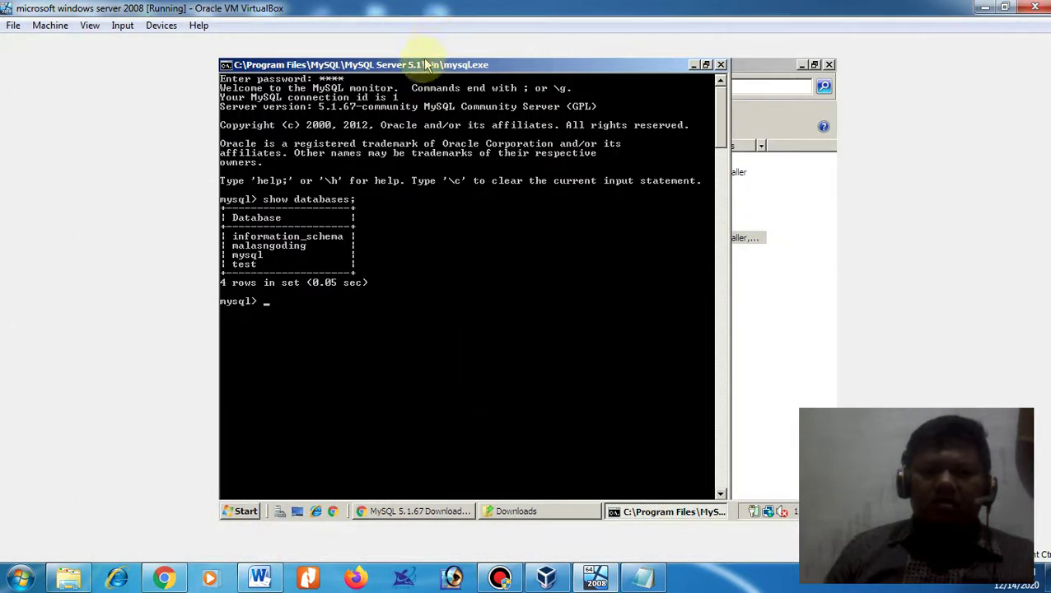
# - Enter 'mysql -u root -p' at the mysql> prompt after glancing at the Word notes
pyautogui.write('mysq')
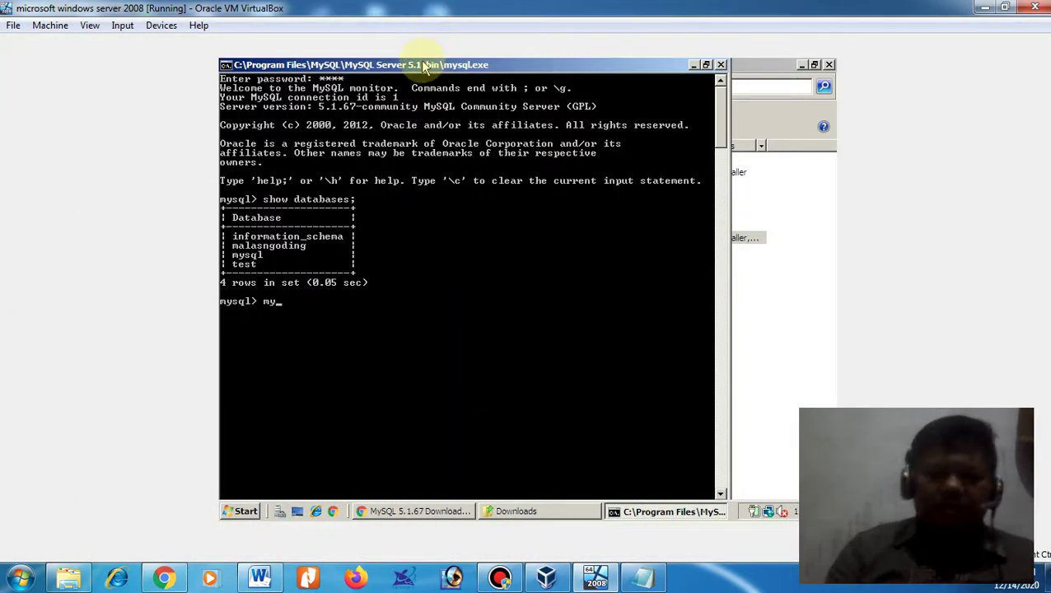
pyautogui.write('l -u')
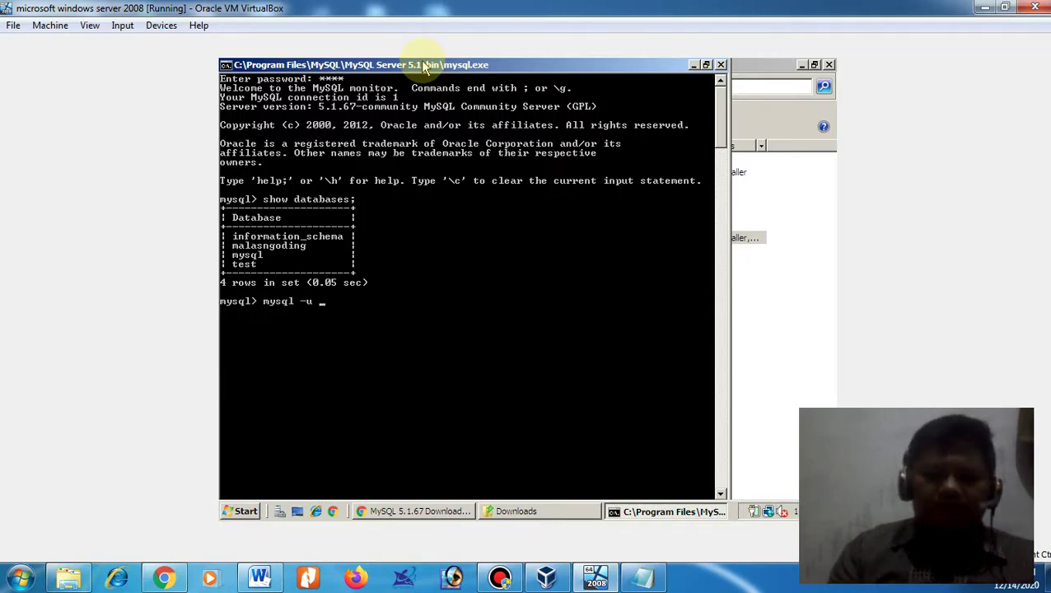
pyautogui.write(' root -p')
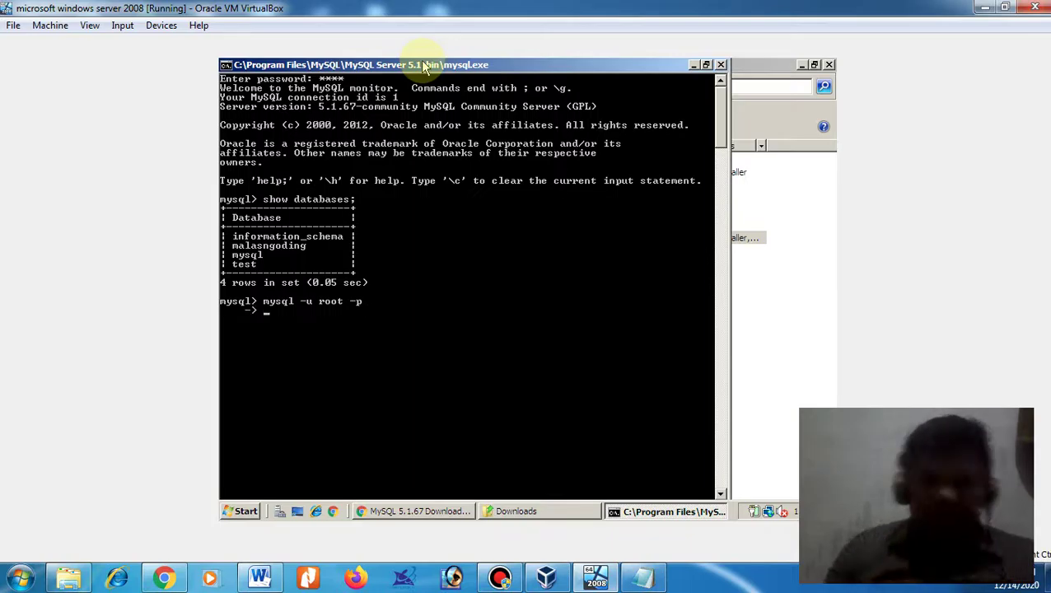
pyautogui.click(261, 579)
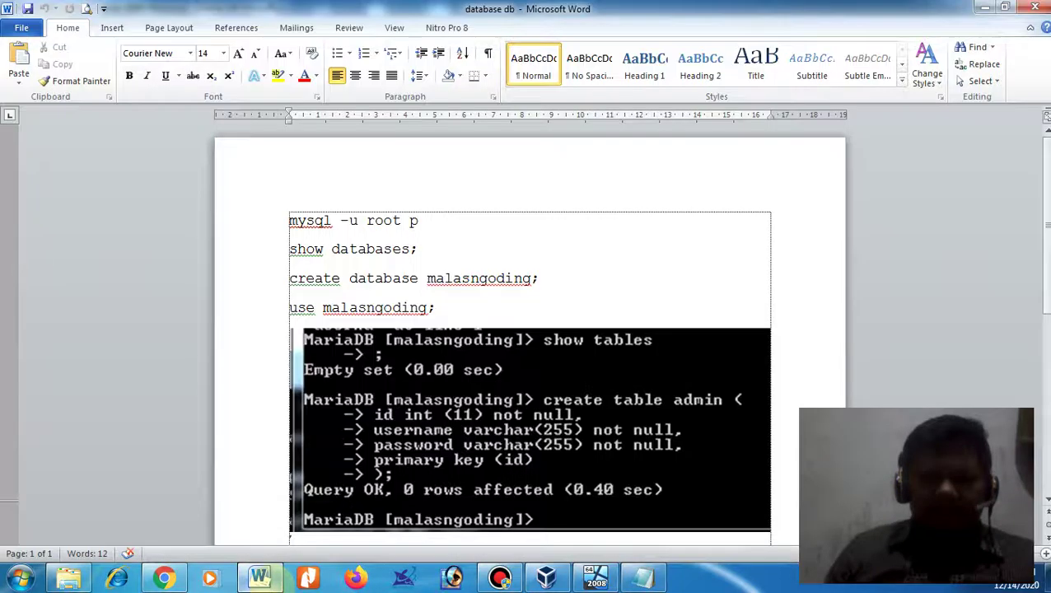
pyautogui.click(260, 579)
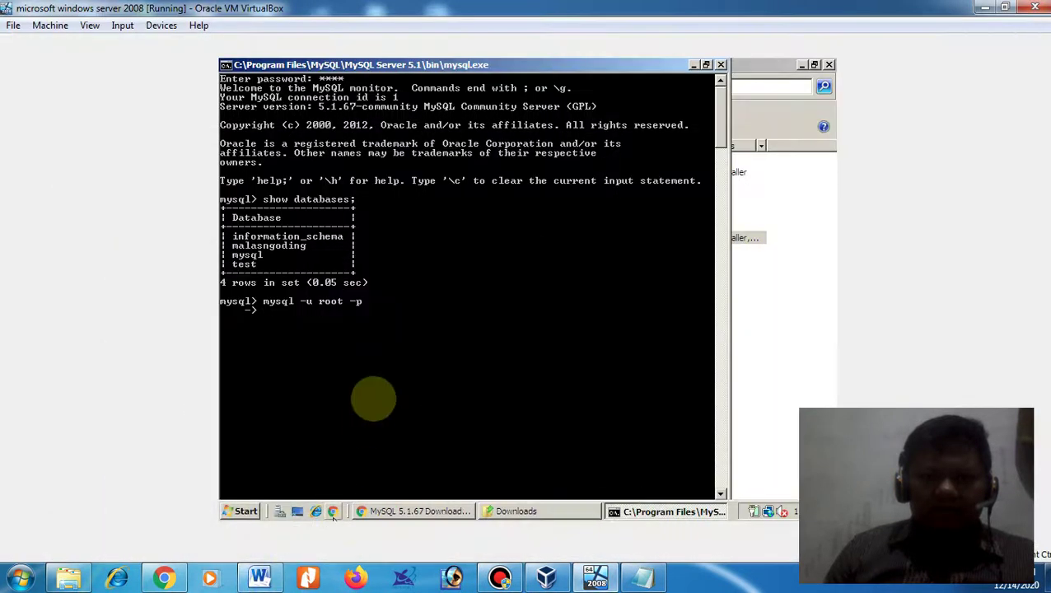